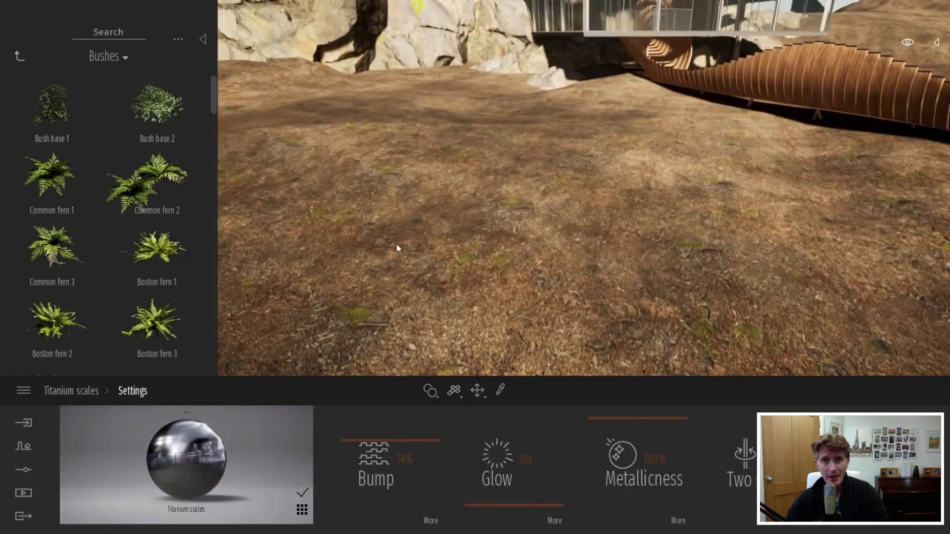
Place Common fern 1, Common fern 2 and Common fern 3 close together on the bare ground below the house
drag(489, 229, 489, 226)
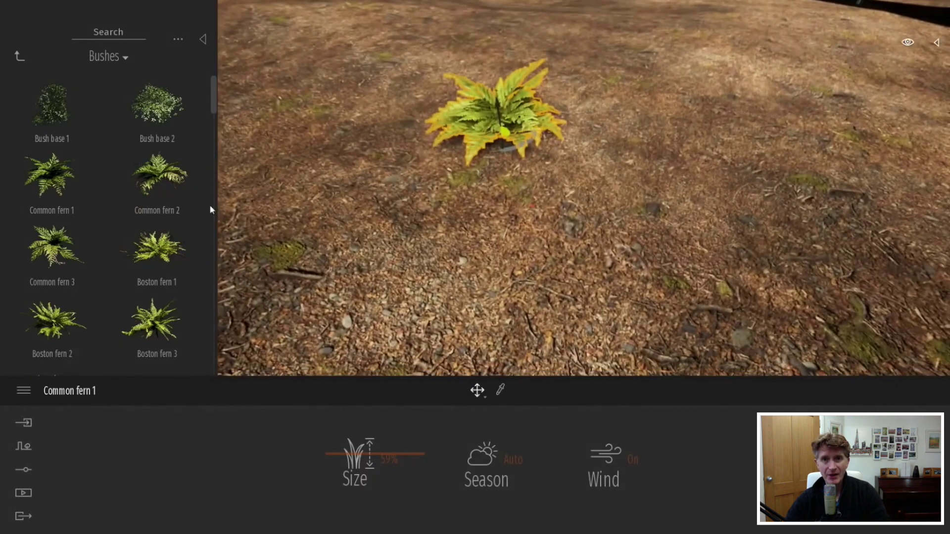
drag(159, 176, 355, 149)
drag(52, 247, 396, 210)
key(f)
scroll(537, 176, up, 3)
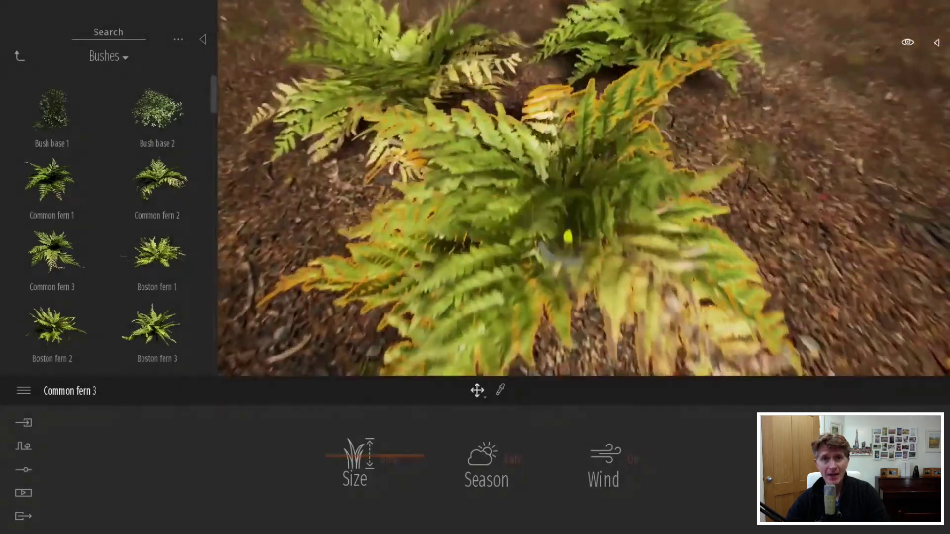
key(Escape)
shift+middle_drag(540, 161, 680, 138)
right_drag(584, 188, 693, 156)
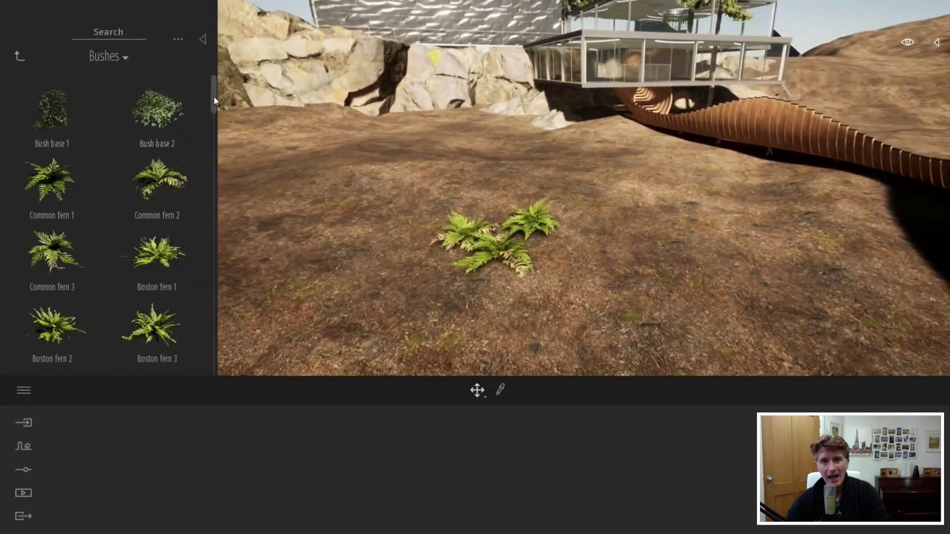
Place three Norway Spruce trees from the library's Trees category in a row behind the ferns
drag(214, 97, 142, 73)
click(21, 57)
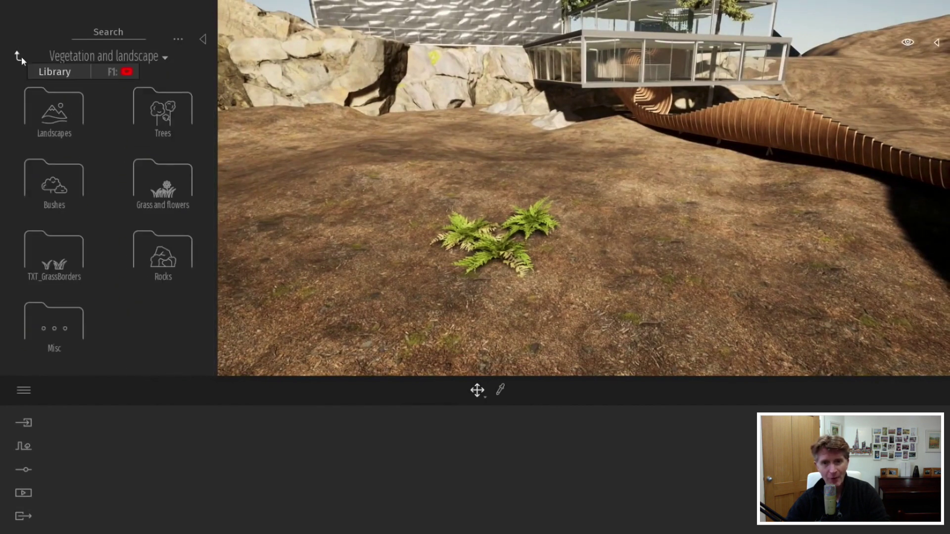
click(159, 107)
drag(74, 330, 346, 217)
drag(64, 297, 481, 221)
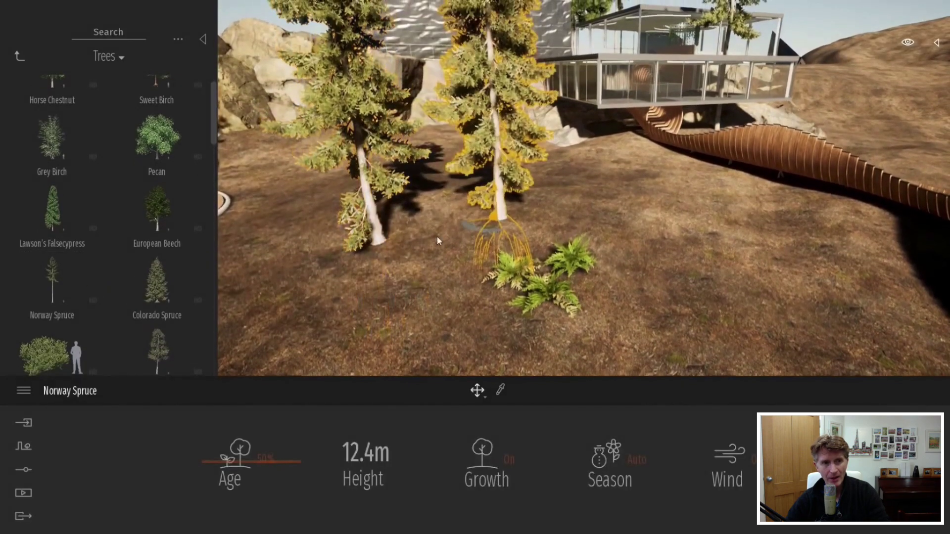
drag(89, 292, 590, 223)
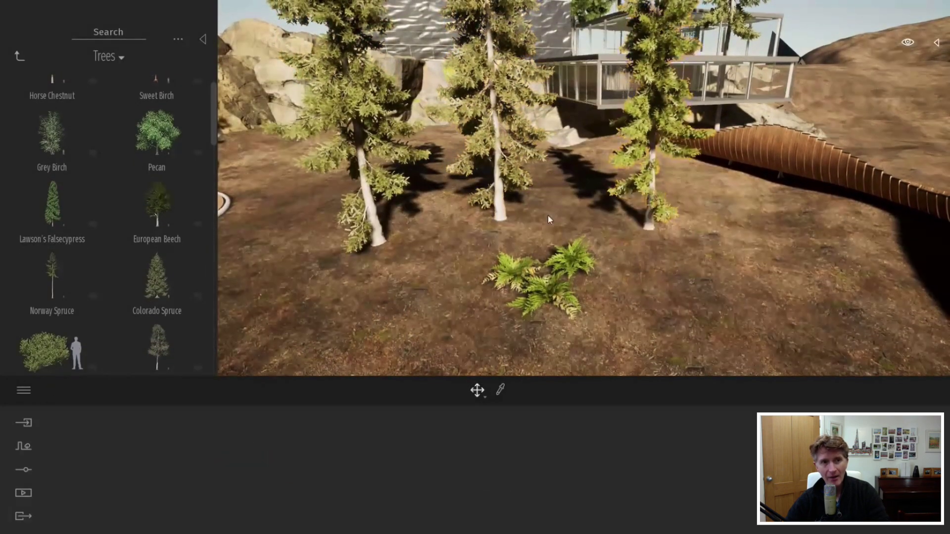
Lower the age of the left Norway Spruce to shrink it to a small young tree
key(e)
key(s)
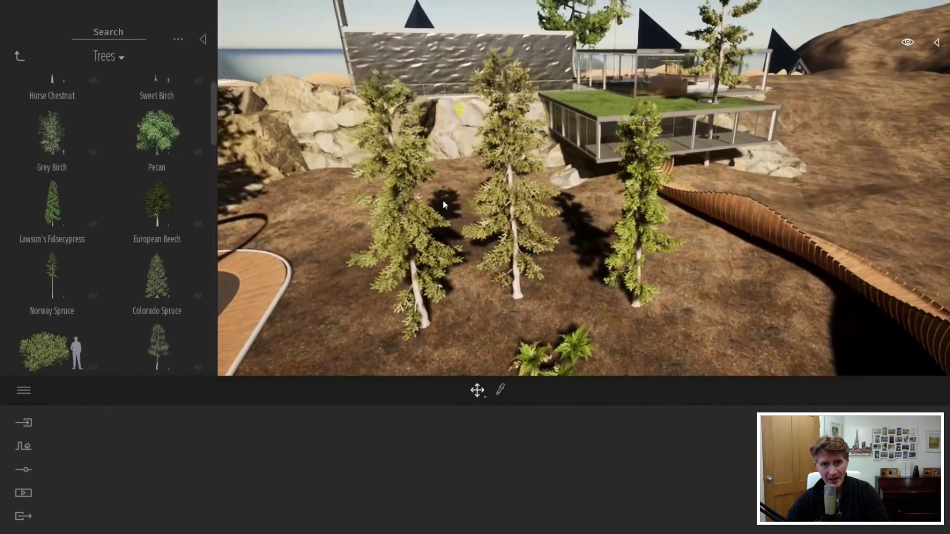
click(406, 213)
drag(225, 462, 235, 507)
Set the age of the right Norway Spruce to 86%
click(634, 220)
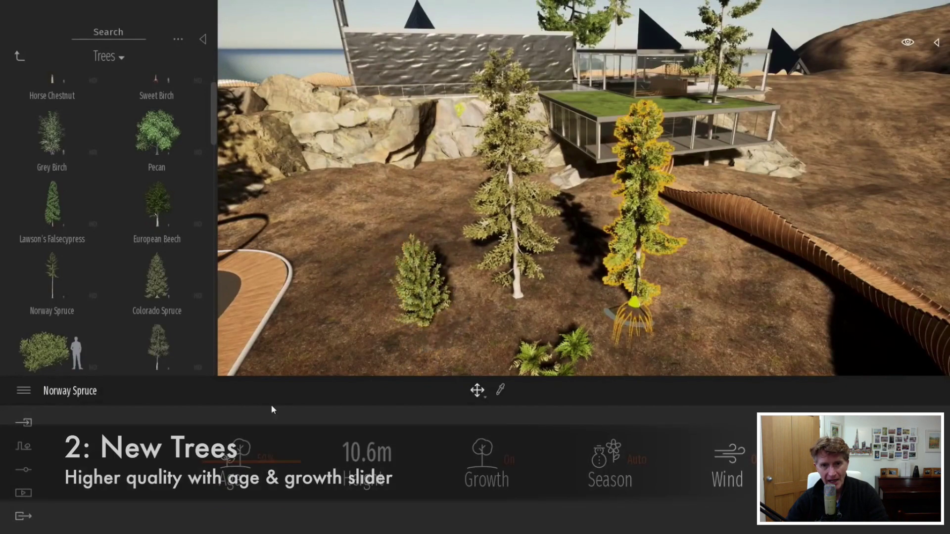
drag(272, 407, 240, 406)
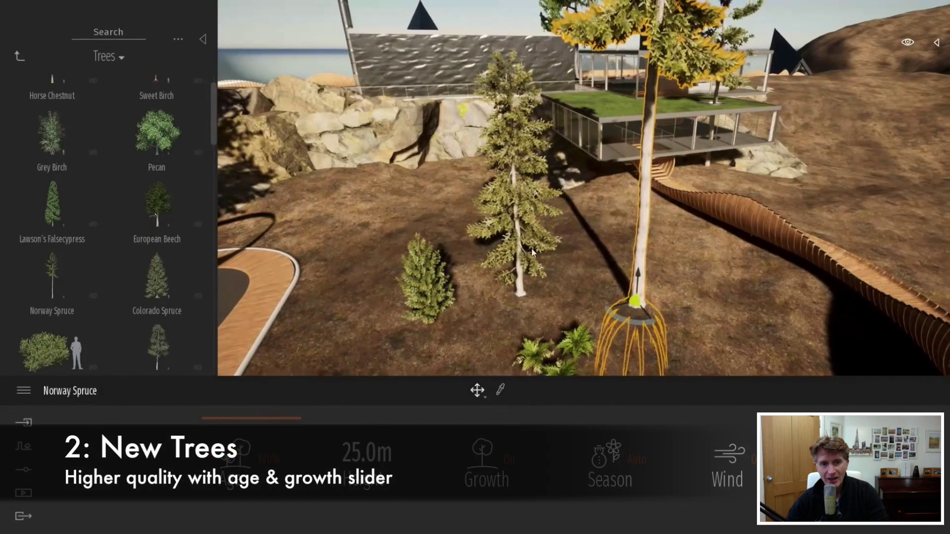
key(s)
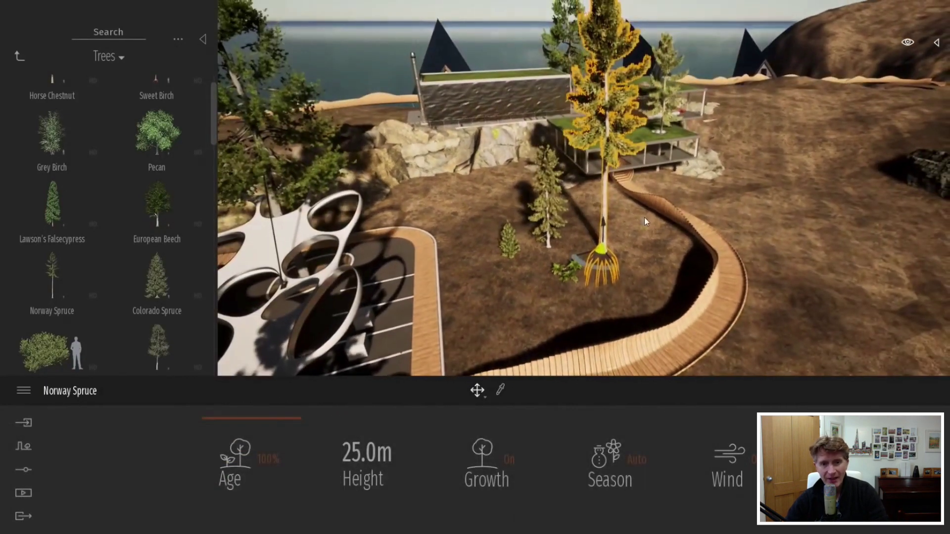
key(w)
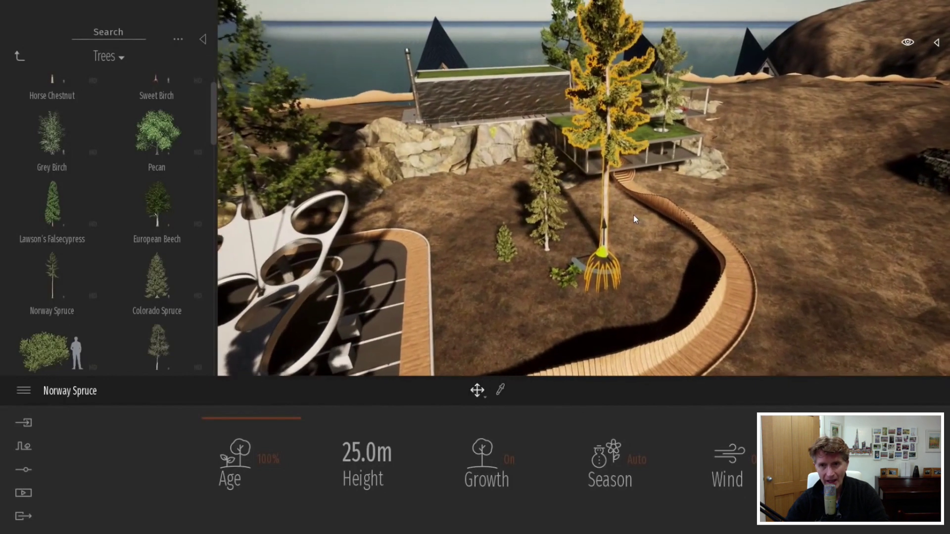
key(e)
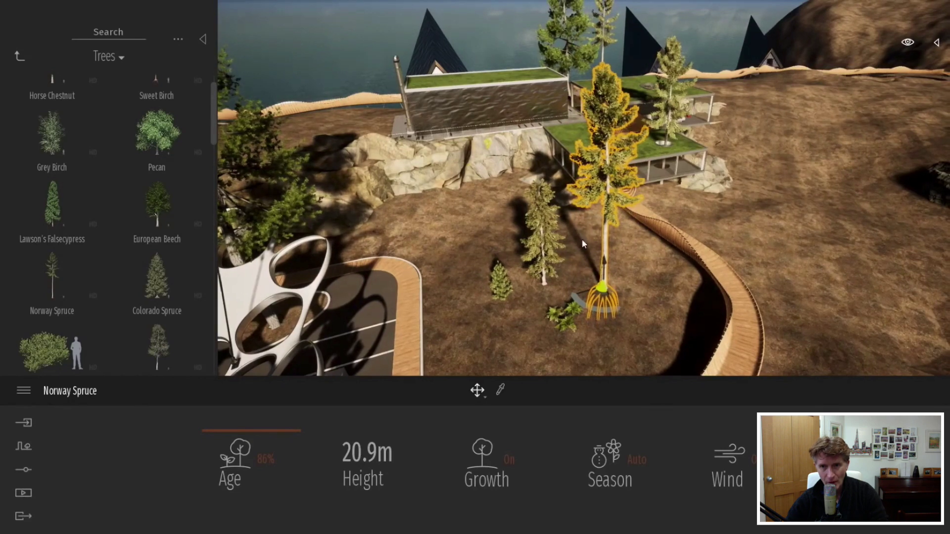
Fill out the group around the spruces with additional Colorado Spruce, Norway Spruce and Austrian Pine trees
key(w)
right_drag(581, 238, 576, 258)
key(q)
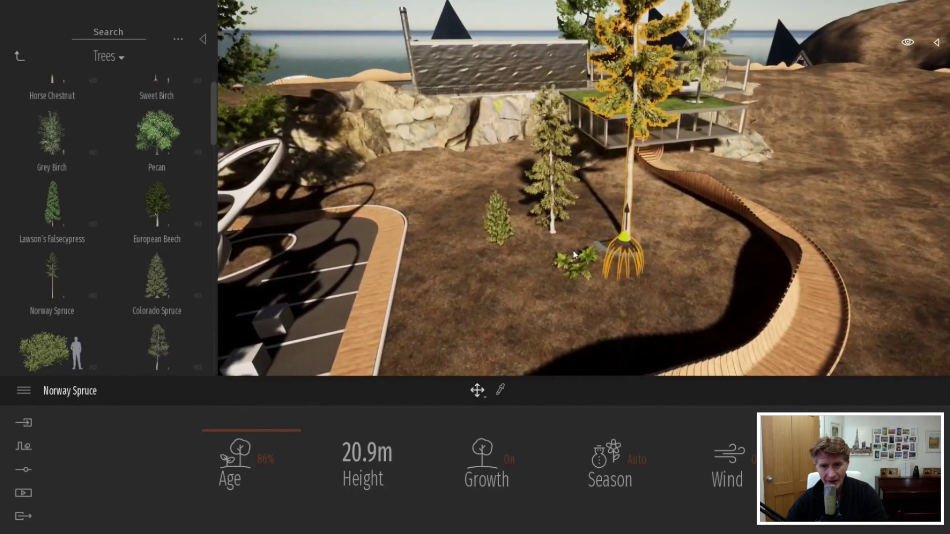
drag(156, 280, 432, 208)
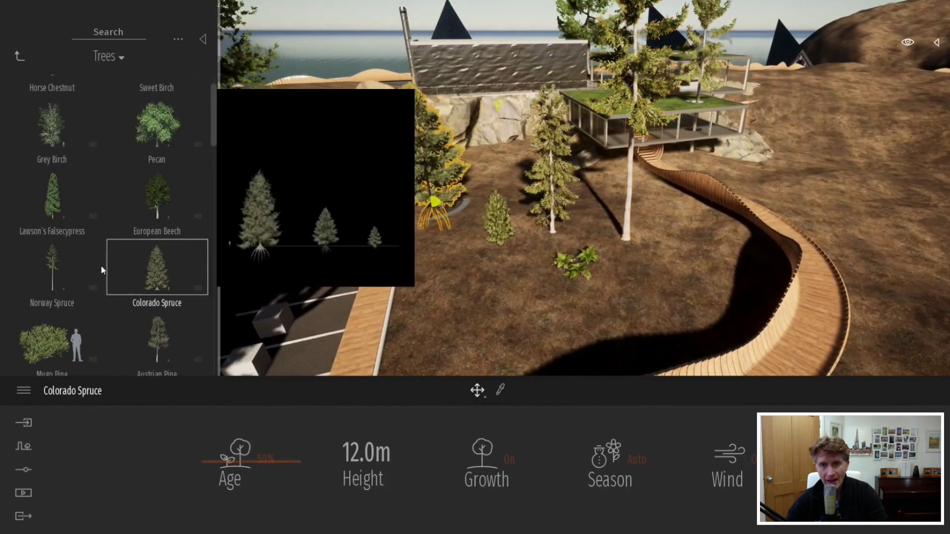
drag(494, 181, 493, 181)
drag(164, 347, 596, 210)
drag(175, 256, 475, 279)
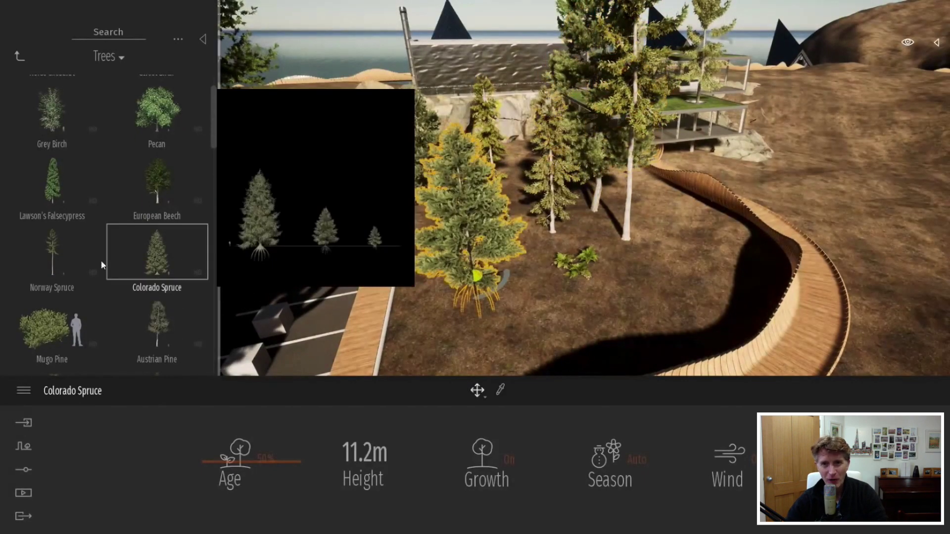
drag(61, 259, 557, 316)
key(Escape)
Select Norway Spruce, Colorado Spruce and Austrian Pine together and drop a random mix of them beside the access roads
key(s)
right_drag(598, 245, 598, 191)
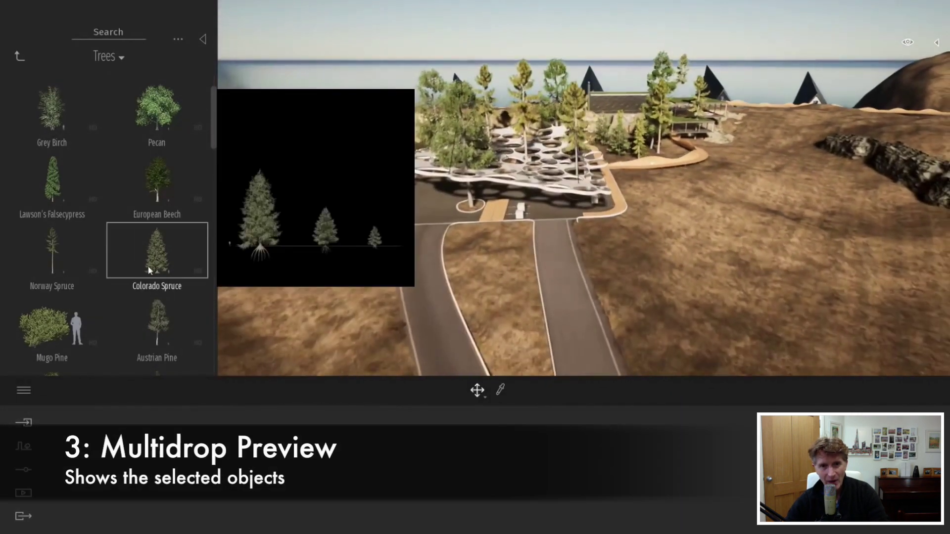
mouse_move(75, 257)
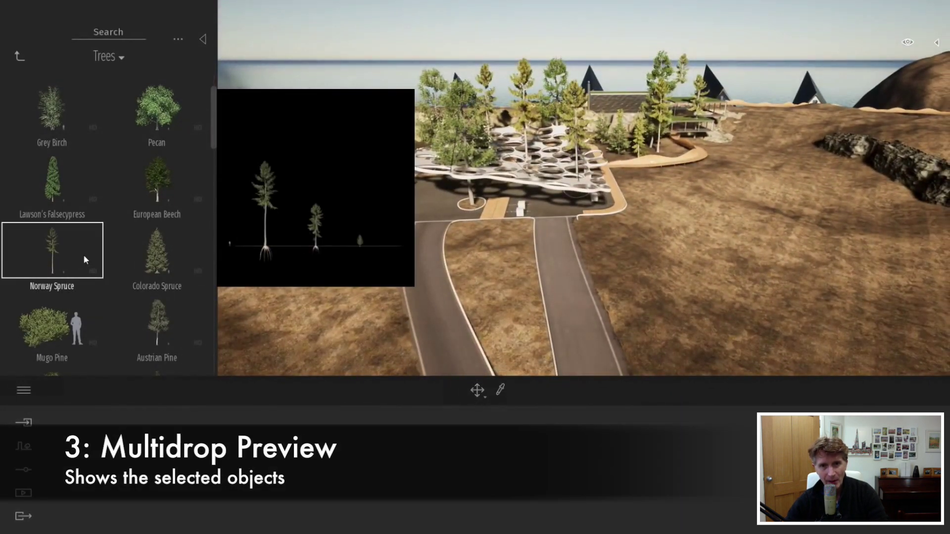
ctrl+click(153, 262)
ctrl+click(153, 323)
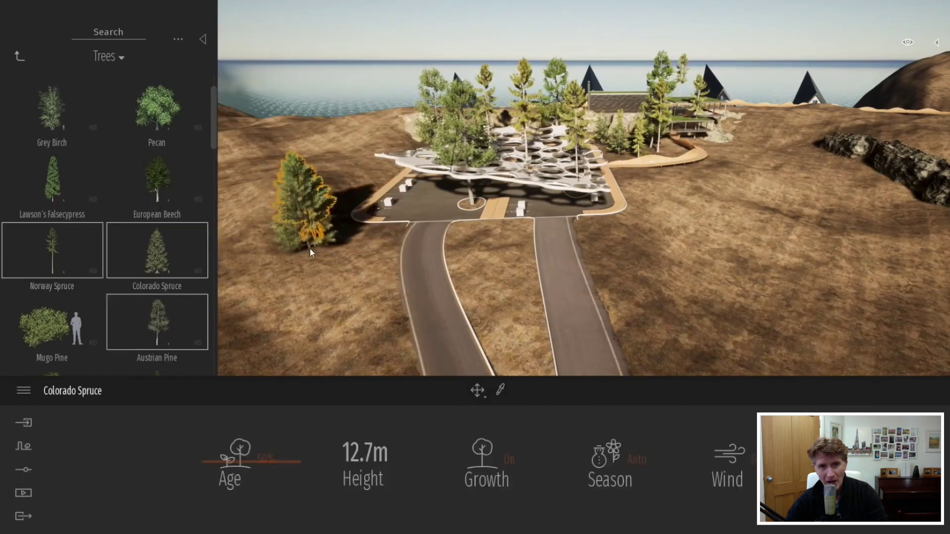
click(345, 323)
key(e)
click(313, 265)
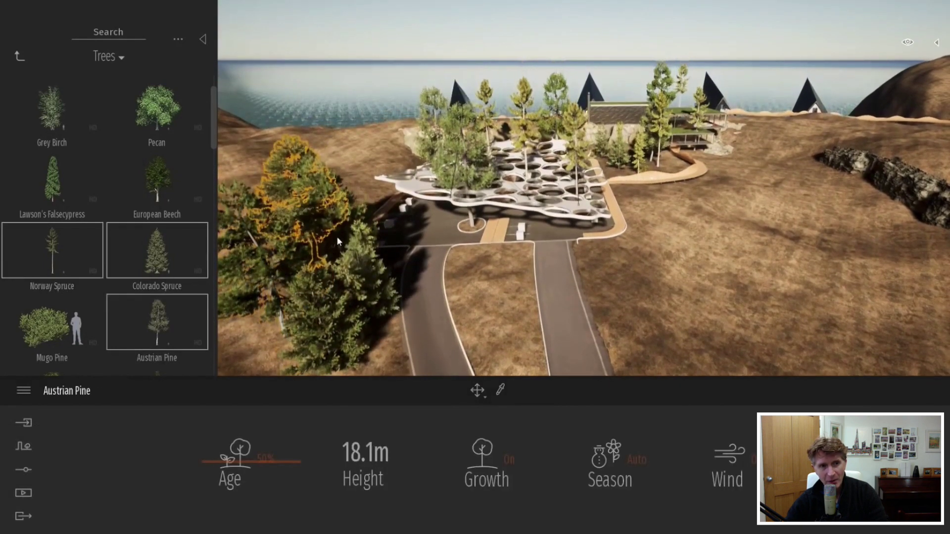
click(352, 223)
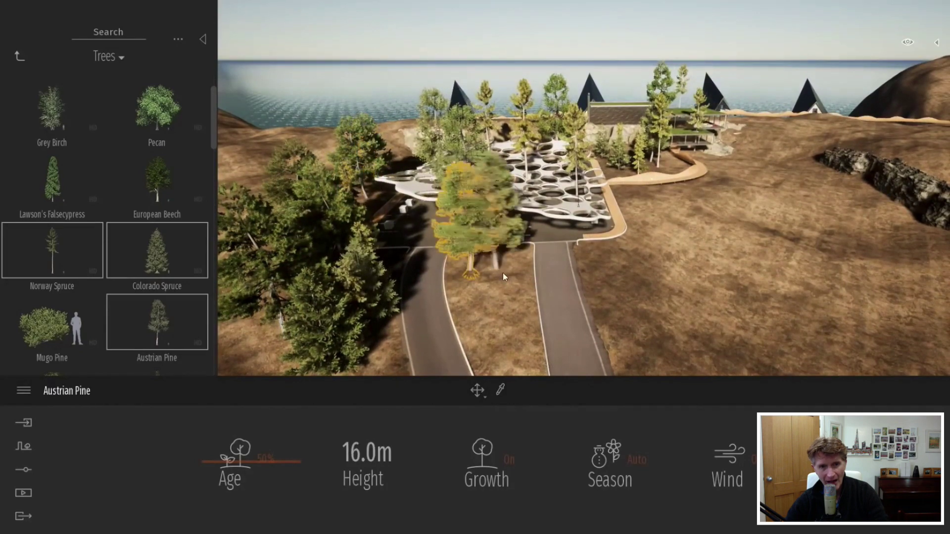
click(479, 310)
click(620, 272)
Add Norway Spruce, Colorado Spruce and Austrian Pine to Vegetation paint and fill the open hillside with them
right_drag(620, 273, 703, 272)
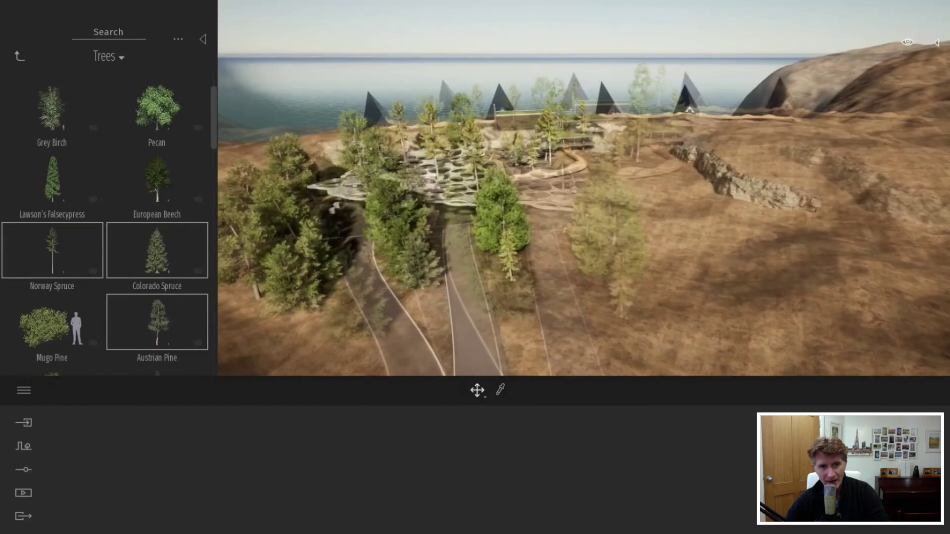
key(s)
right_drag(584, 208, 703, 195)
right_drag(592, 263, 648, 247)
key(q)
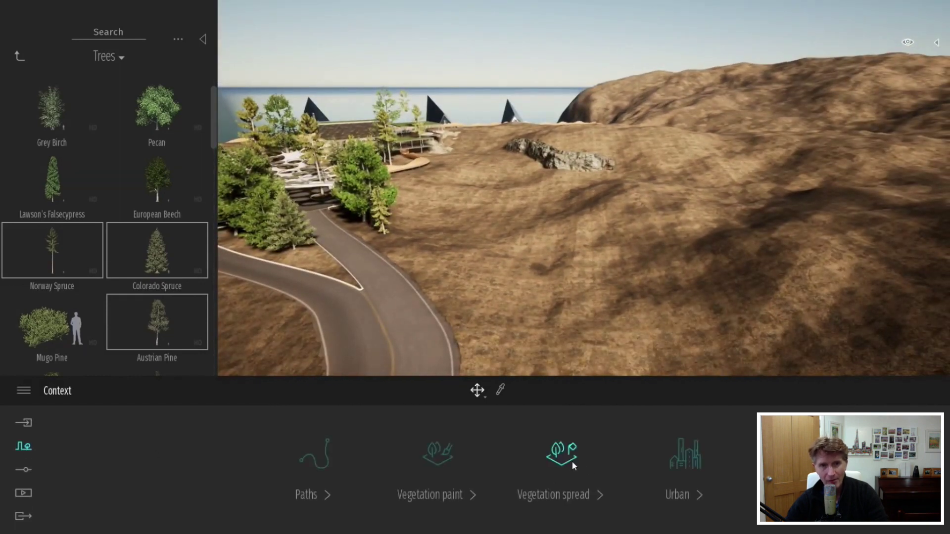
click(437, 458)
drag(81, 260, 124, 441)
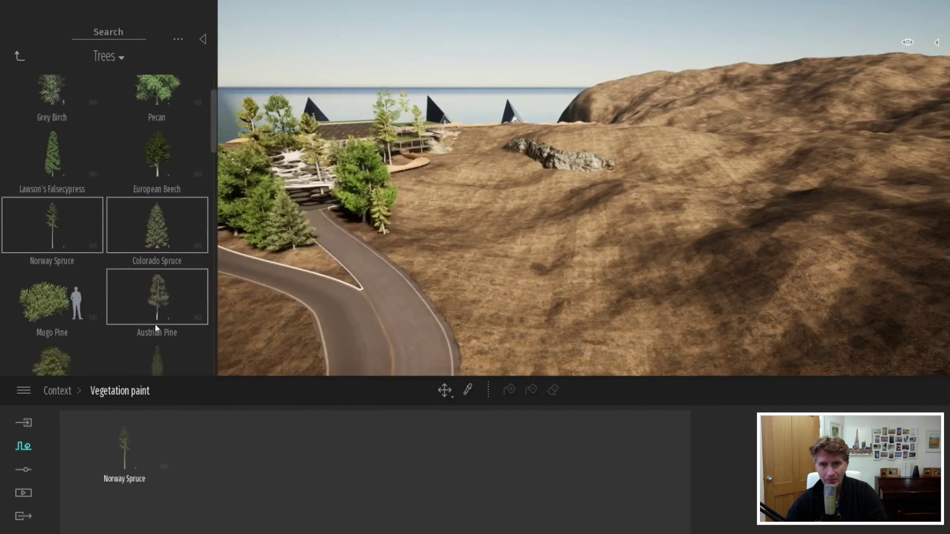
mouse_move(181, 241)
mouse_down()
mouse_move(175, 403)
mouse_move(197, 483)
mouse_up()
drag(171, 296, 260, 480)
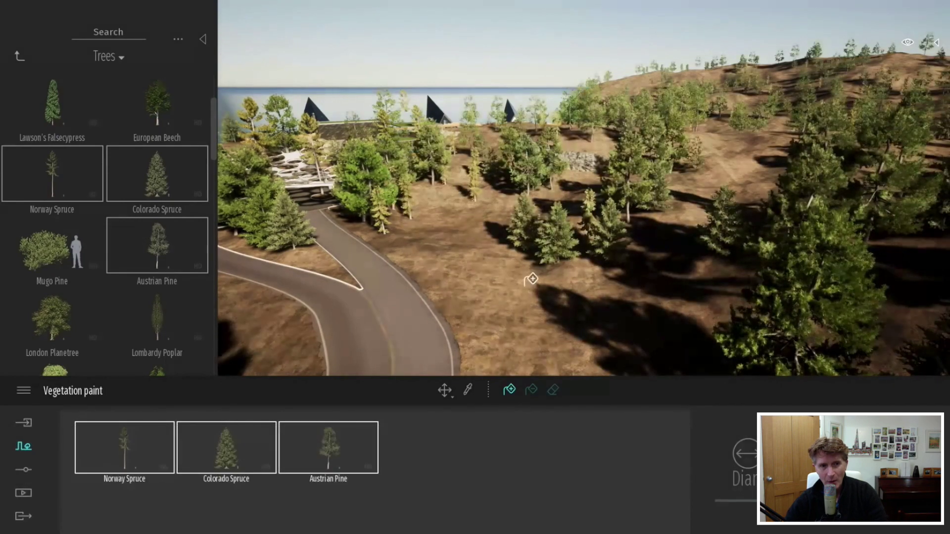
Fill the hillside again with the three tree species to thicken it into a dense forest
scroll(530, 277, up, 5)
right_drag(536, 279, 530, 280)
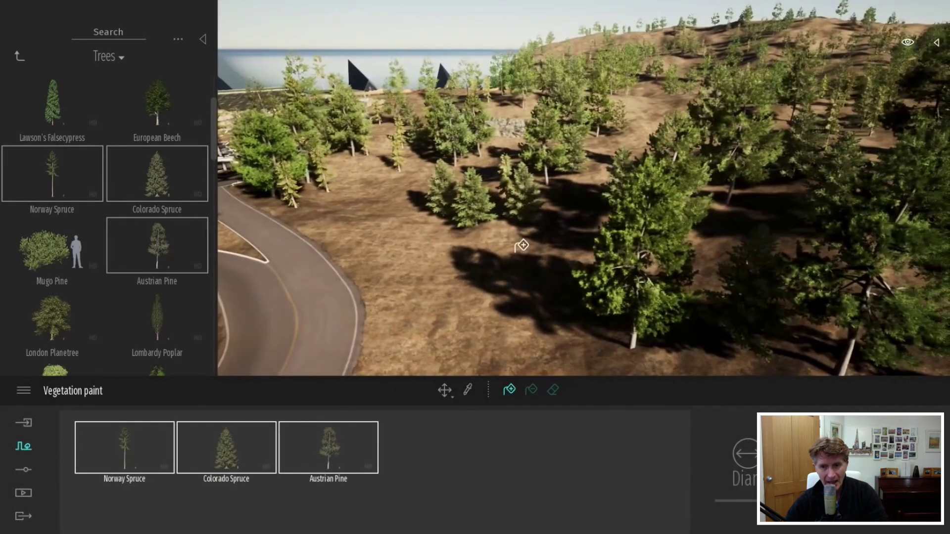
click(522, 246)
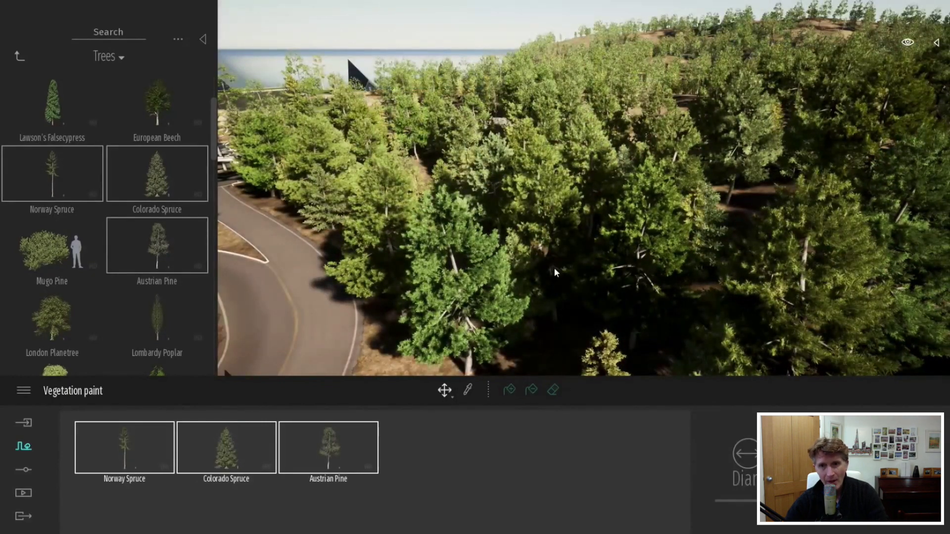
Add Common fern 1 and Common fern 2 from the Bushes category to the vegetation paint palette
mouse_move(550, 277)
right_down()
mouse_move(536, 299)
mouse_move(554, 292)
mouse_move(554, 273)
mouse_move(539, 275)
right_up()
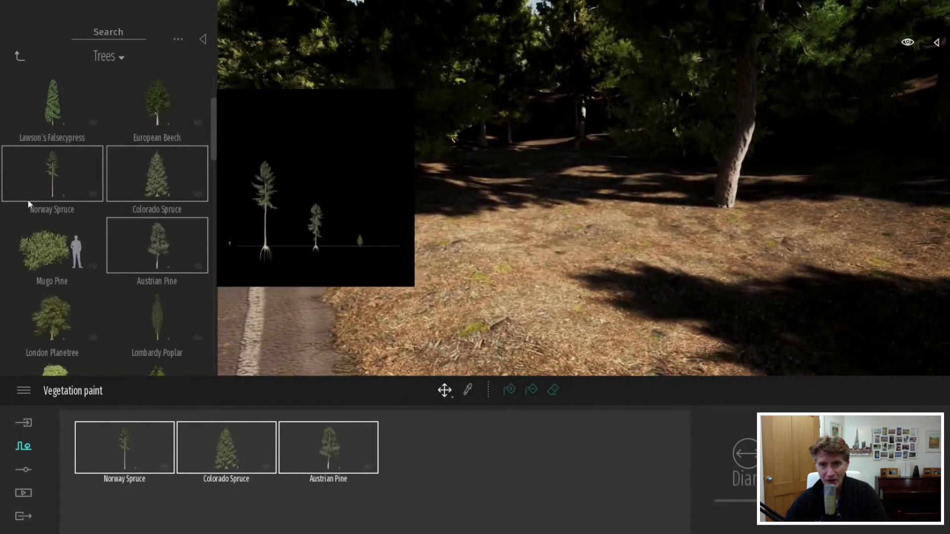
click(20, 57)
click(54, 255)
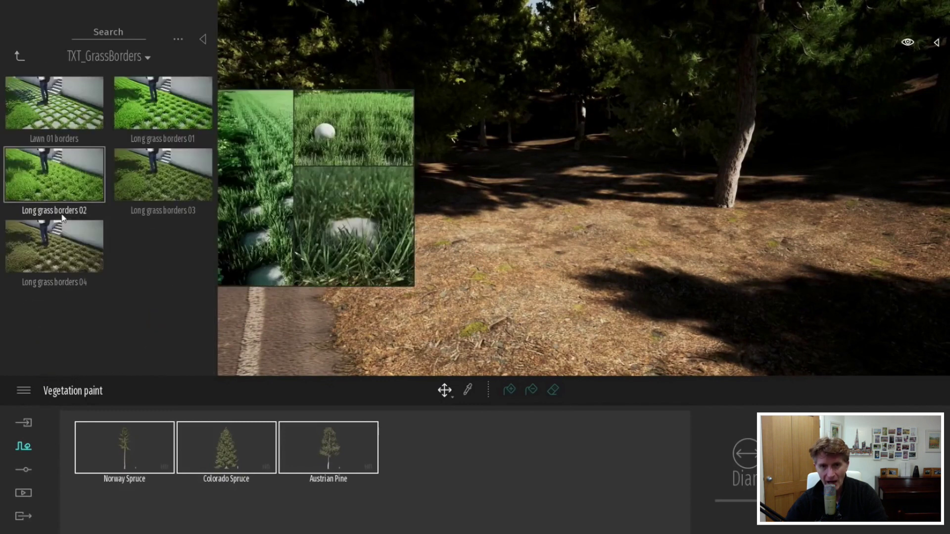
click(21, 57)
click(47, 166)
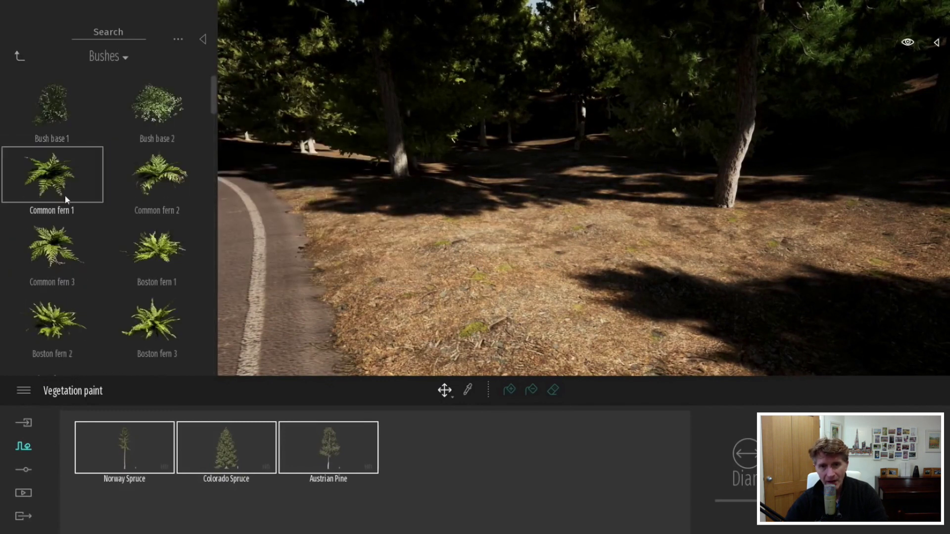
drag(66, 199, 405, 478)
drag(158, 171, 321, 463)
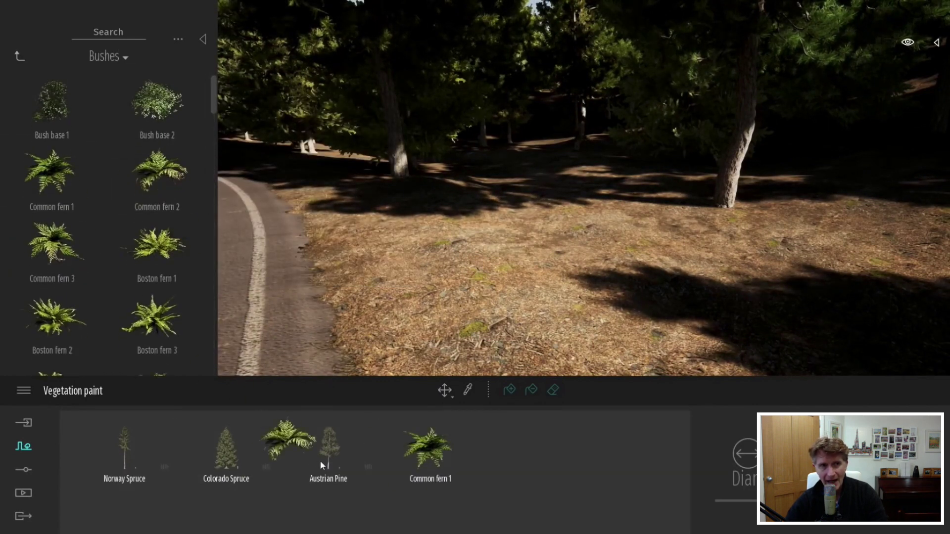
Add Rock 7 and Rock 9 from the Rocks category to the vegetation paint palette
click(20, 57)
click(159, 255)
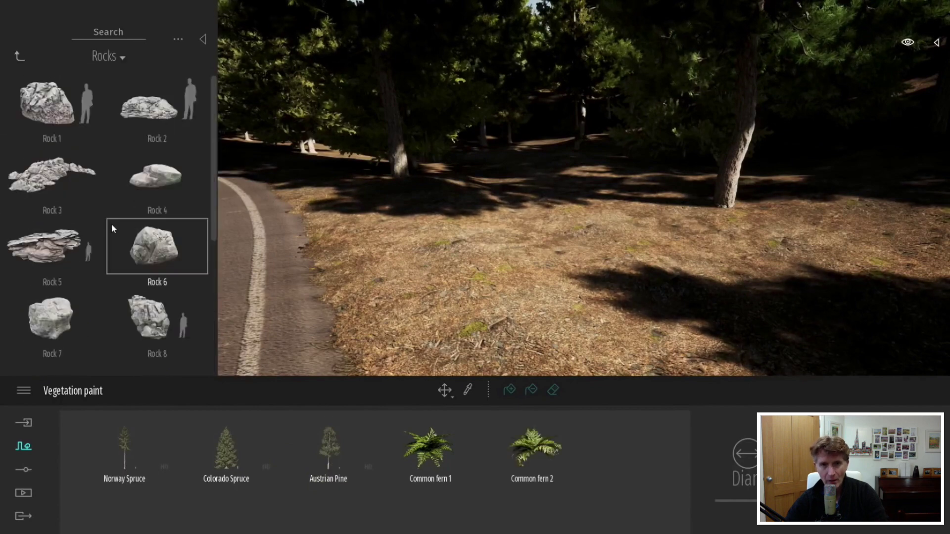
drag(54, 306, 220, 460)
scroll(69, 327, down, 1)
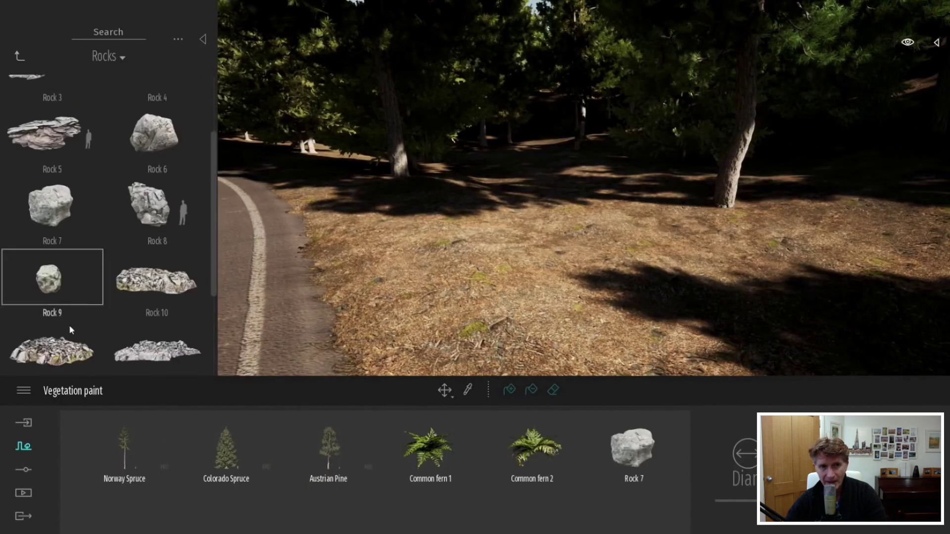
mouse_move(54, 277)
mouse_down()
mouse_move(74, 314)
mouse_move(373, 478)
mouse_up()
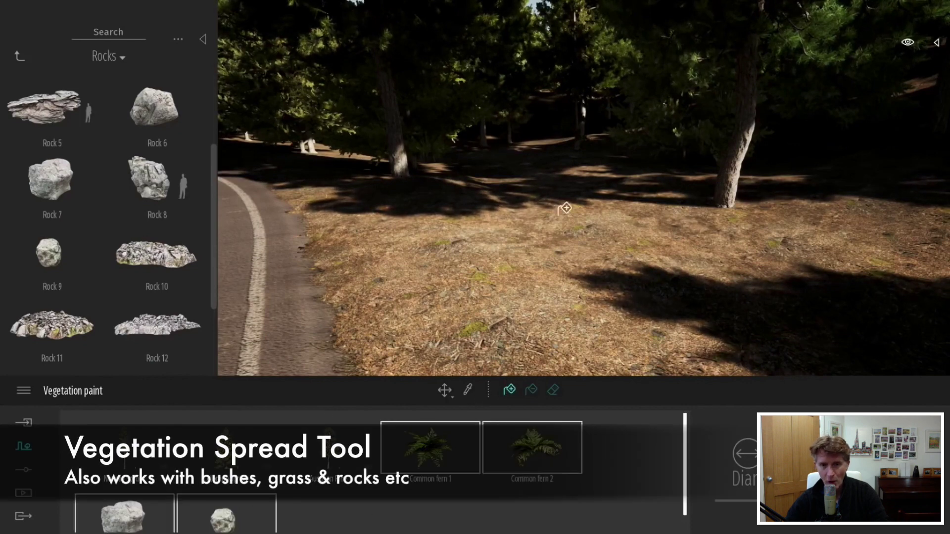
Fill the forest floor with the two ferns and two rocks, and exit Vegetation paint
click(564, 161)
key(Escape)
key(Escape)
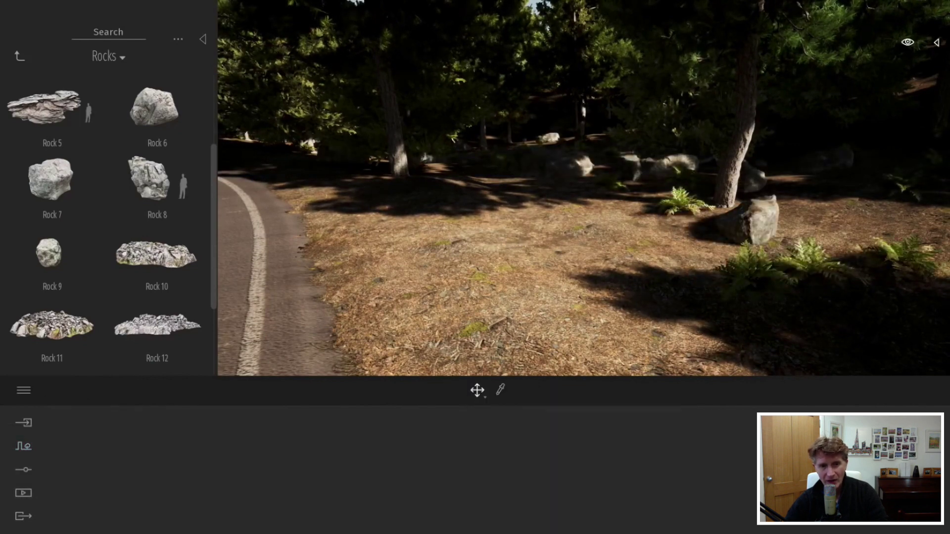
right_drag(520, 241, 668, 241)
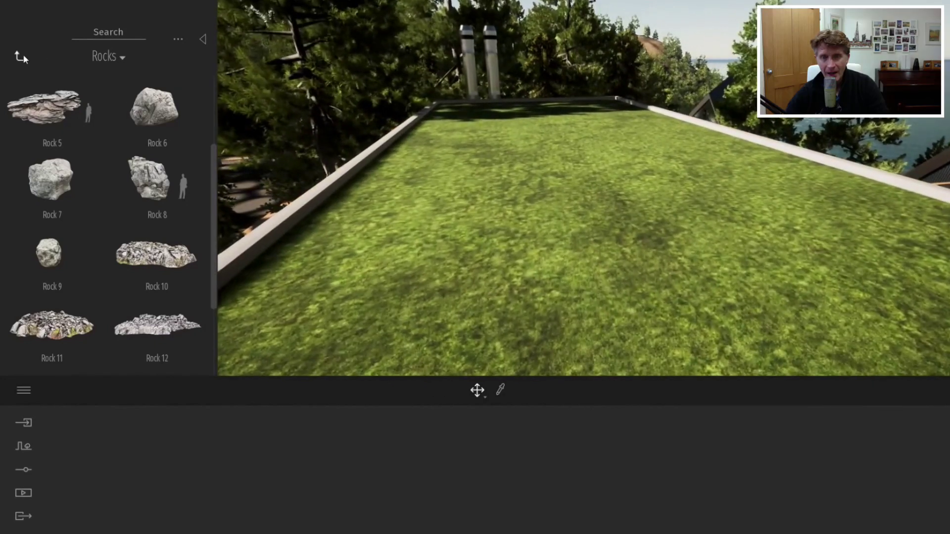
Spread Lawn 01 from the Grass and flowers category over the flat grassed roof with Vegetation spread
click(21, 56)
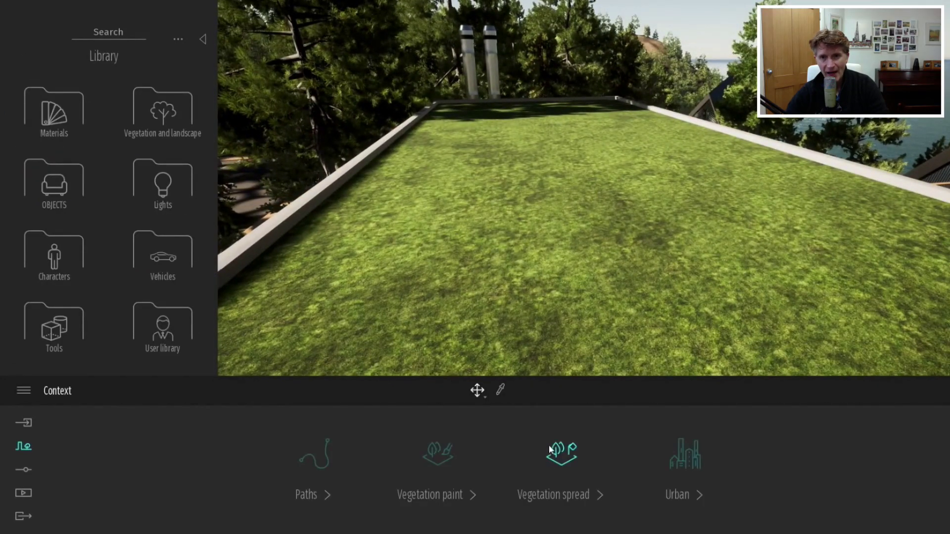
click(445, 451)
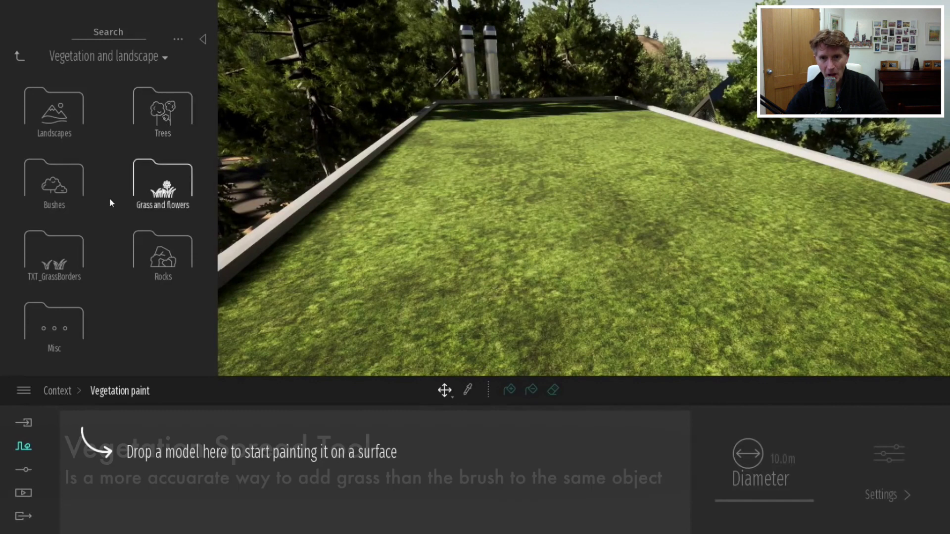
click(153, 186)
drag(64, 129, 164, 445)
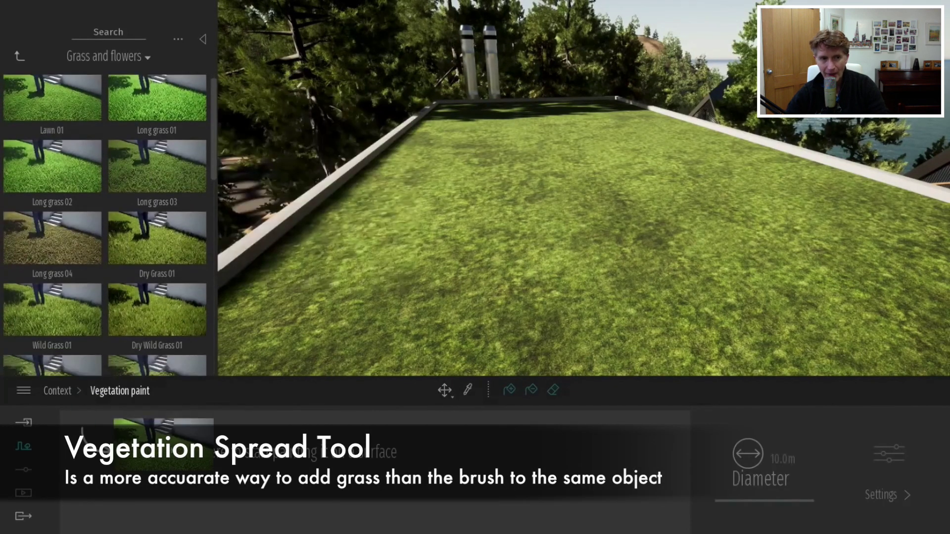
click(510, 389)
Examine the spread lawn up close and from different angles across the roof
scroll(565, 244, up, 5)
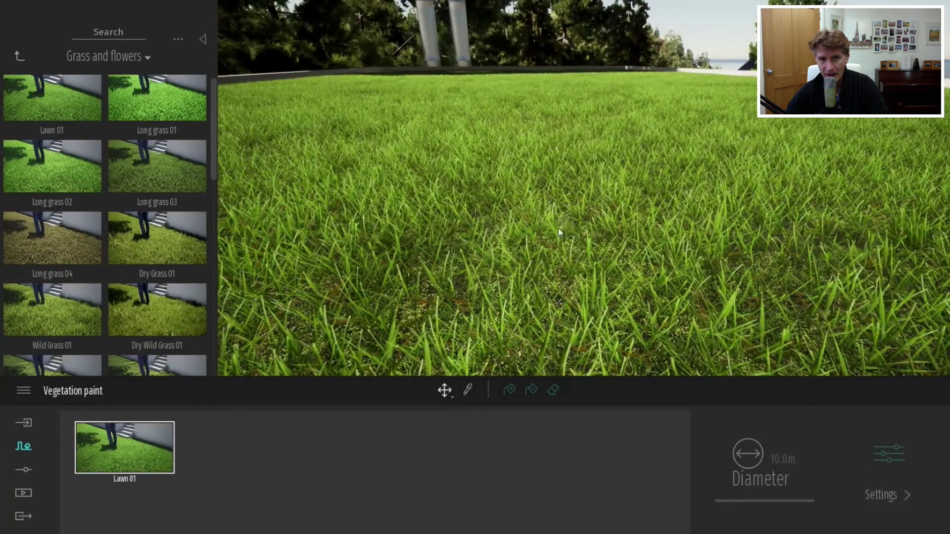
scroll(640, 143, down, 5)
right_drag(640, 142, 426, 158)
scroll(584, 188, up, 3)
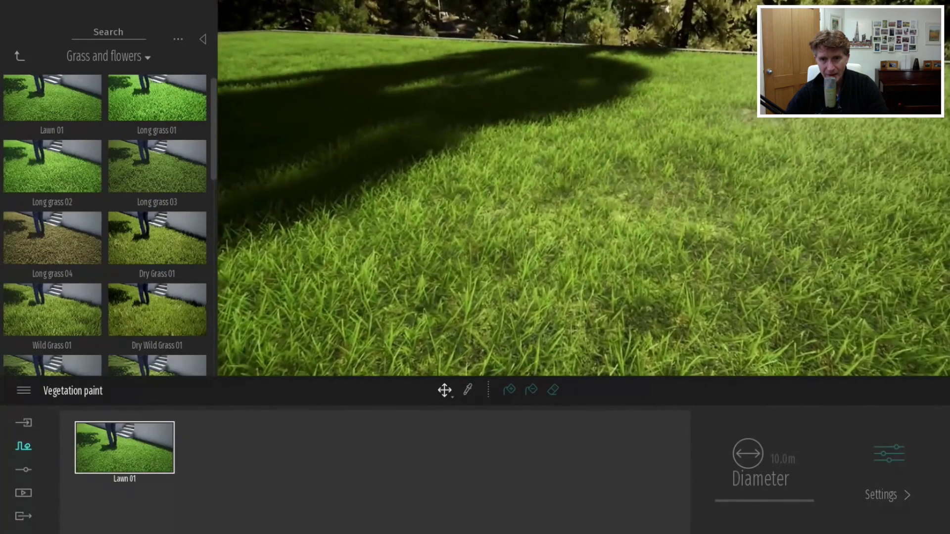
scroll(584, 188, down, 5)
scroll(584, 188, up, 4)
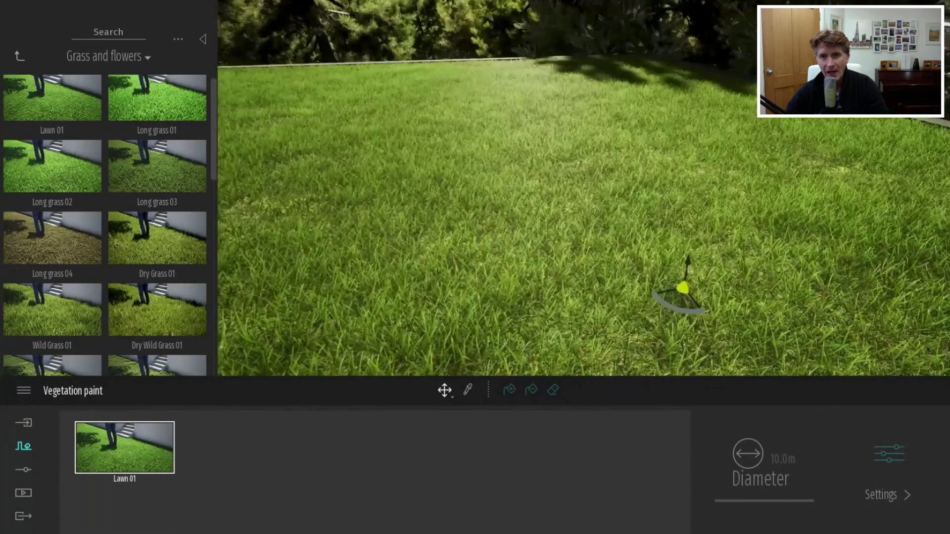
middle_drag(684, 287, 502, 300)
middle_drag(448, 315, 388, 334)
scroll(389, 334, down, 3)
Set the weather to the cloudy midpoint and inspect the rain's effect on the forest road
right_drag(388, 334, 737, 317)
scroll(584, 188, down, 8)
key(s)
right_drag(584, 188, 445, 134)
key(s)
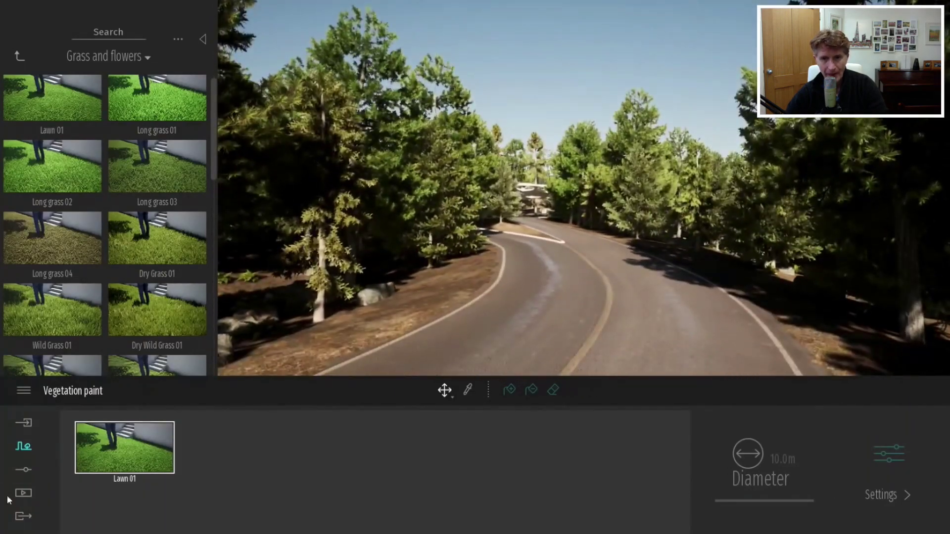
click(30, 468)
click(441, 494)
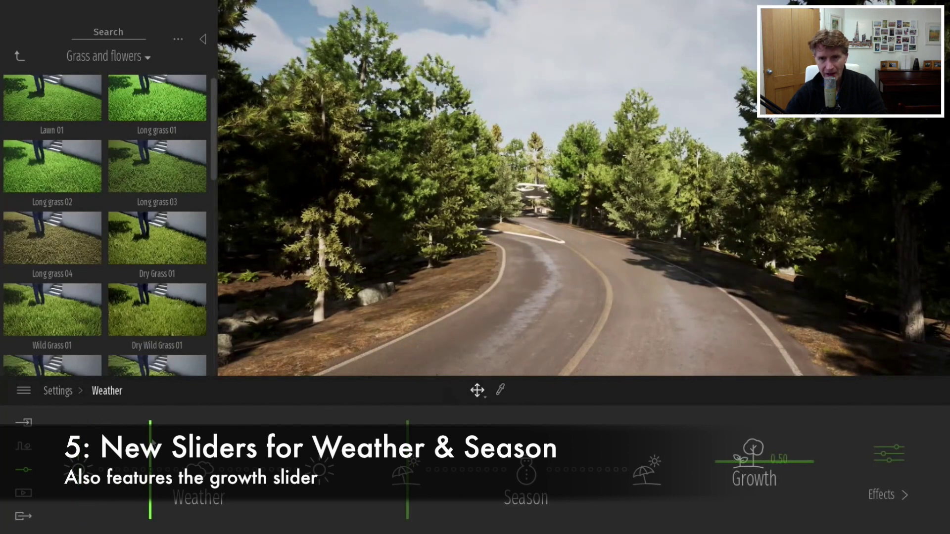
drag(152, 443, 195, 437)
right_drag(772, 255, 625, 251)
key(w)
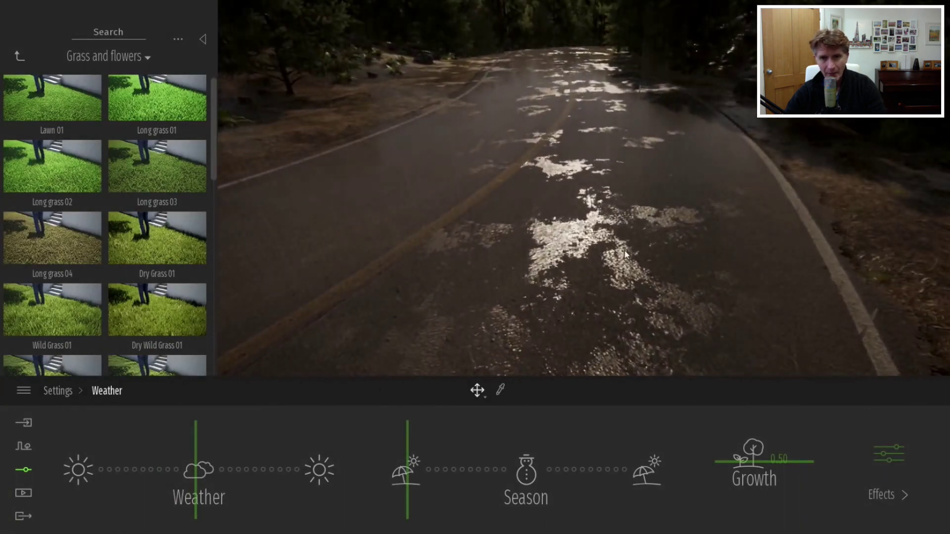
right_drag(598, 257, 579, 261)
key(w)
Try the winter season under clear and cloudy weather, and restore full sun and summer
drag(89, 442, 80, 442)
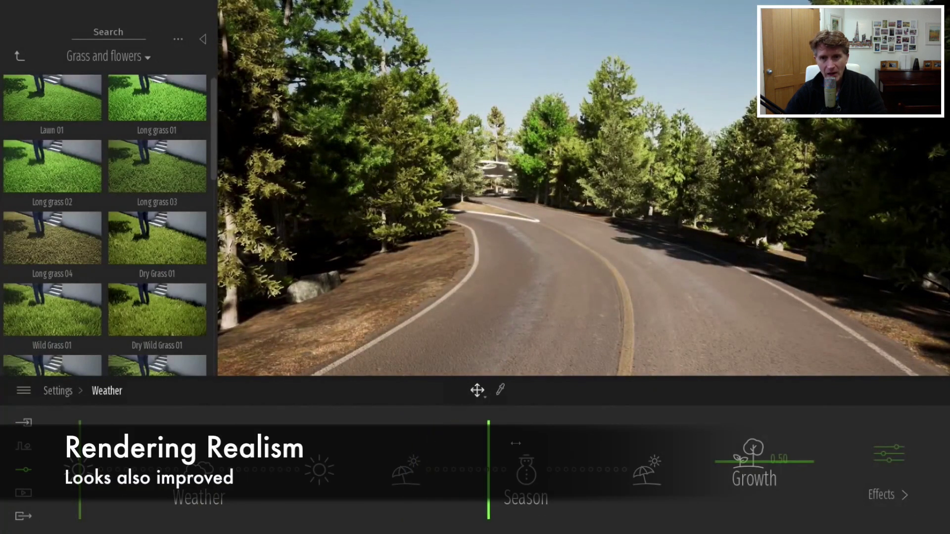
drag(516, 443, 535, 444)
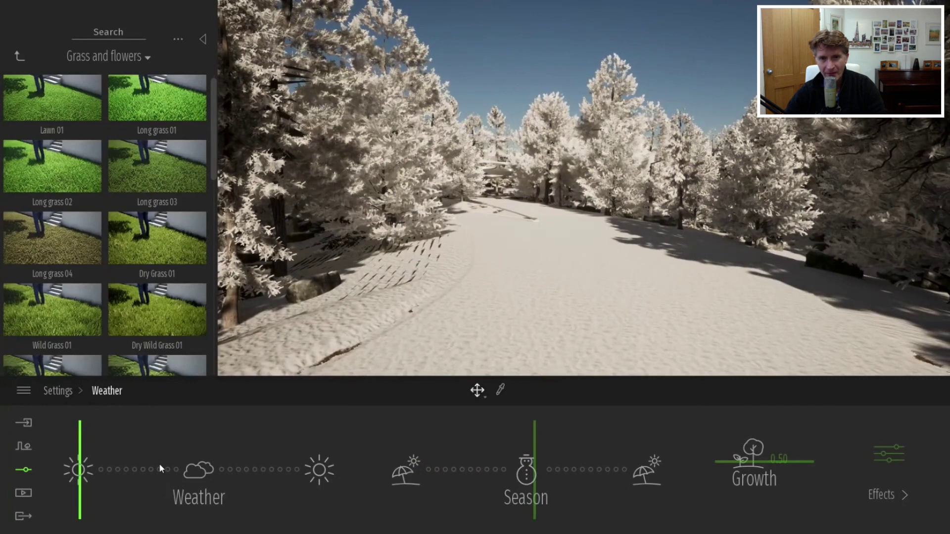
drag(168, 444, 197, 448)
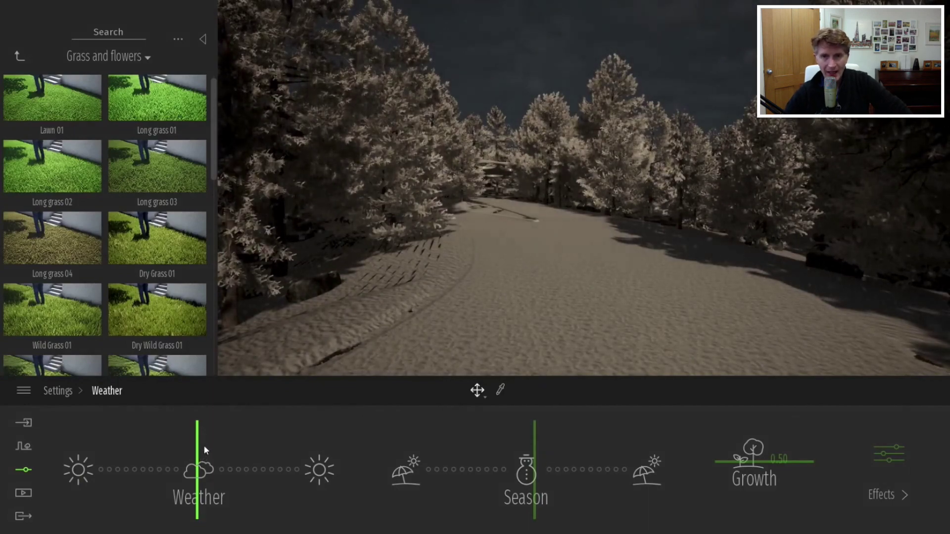
drag(201, 447, 80, 445)
drag(534, 441, 370, 439)
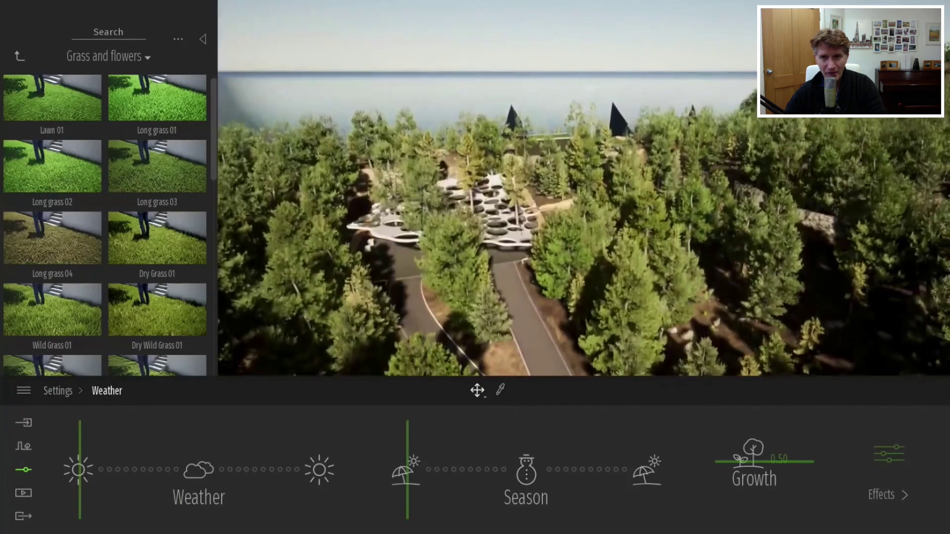
Raise the vegetation growth for the whole project to 1.00
click(751, 463)
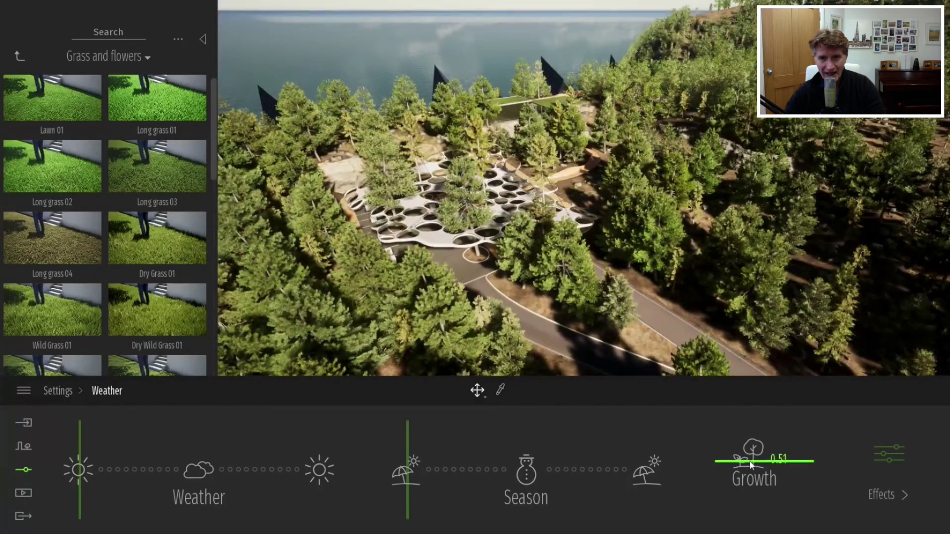
drag(751, 464, 752, 434)
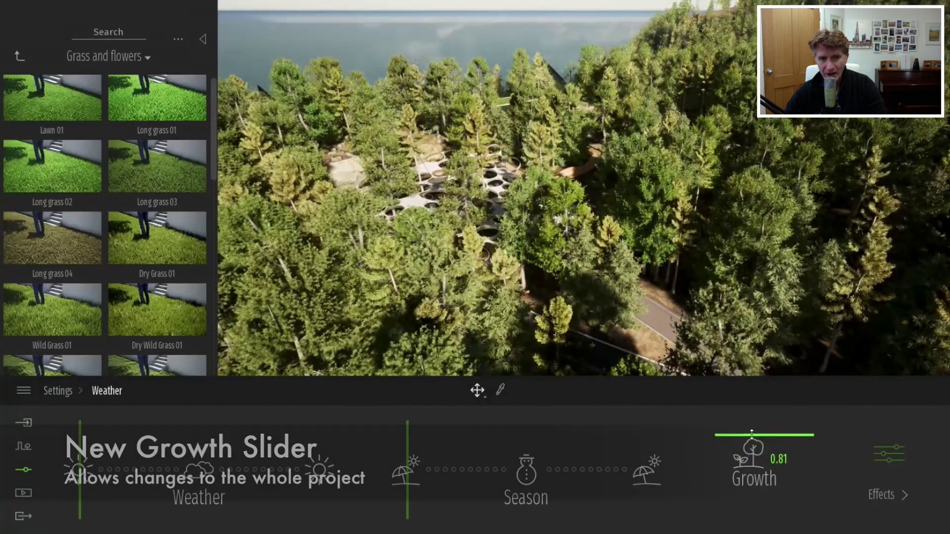
drag(752, 433, 752, 422)
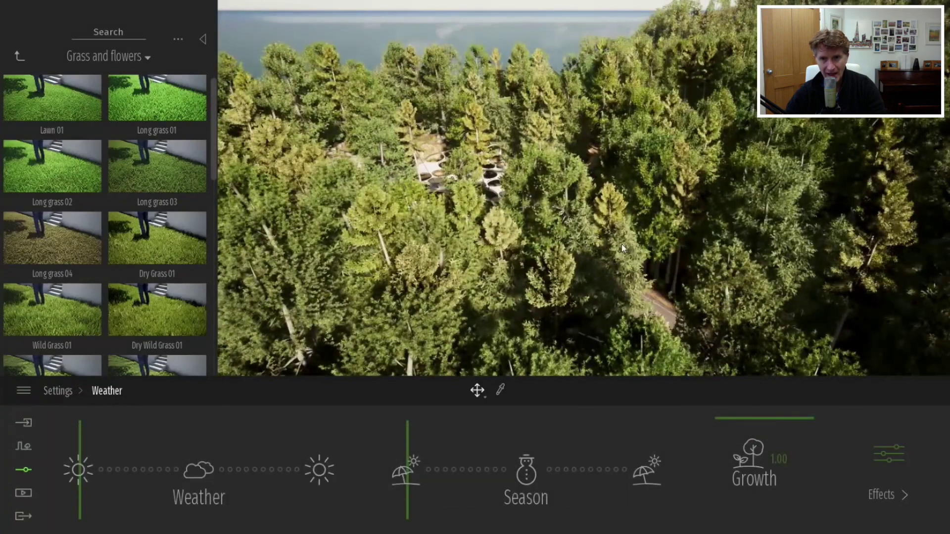
Reduce the vegetation growth for the whole project to 0.70
right_drag(622, 245, 760, 390)
drag(761, 419, 761, 444)
right_drag(718, 367, 696, 318)
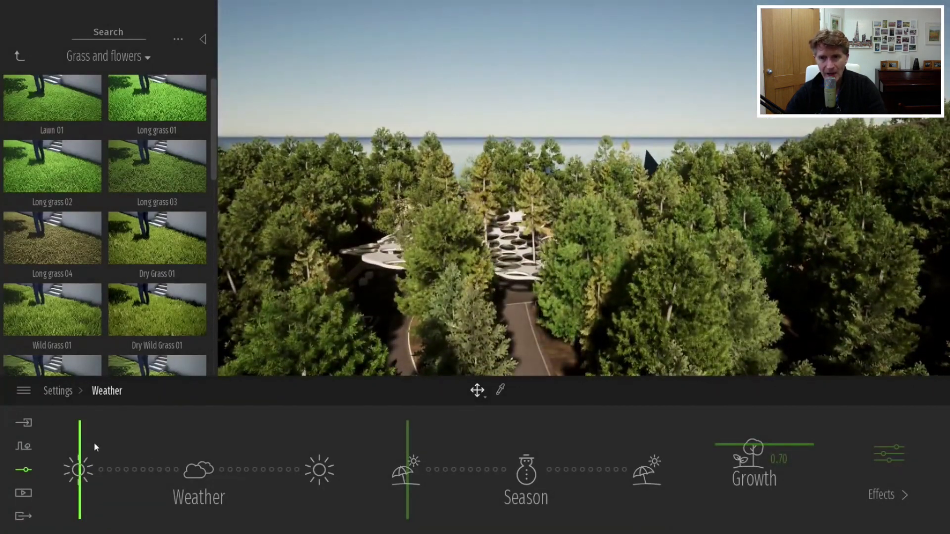
Set the day time to 20:57 in the Localization settings and view the coastal cabins in the evening light
click(24, 447)
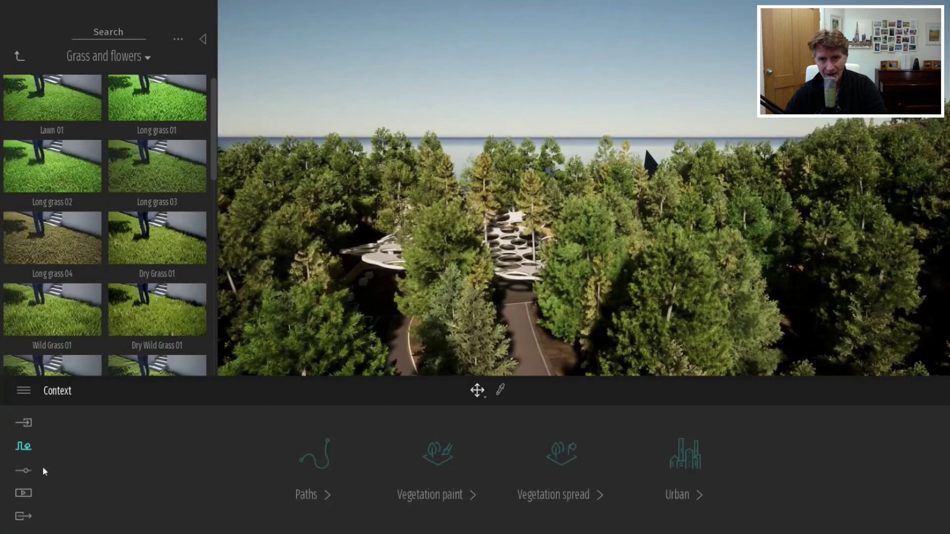
click(26, 470)
click(312, 455)
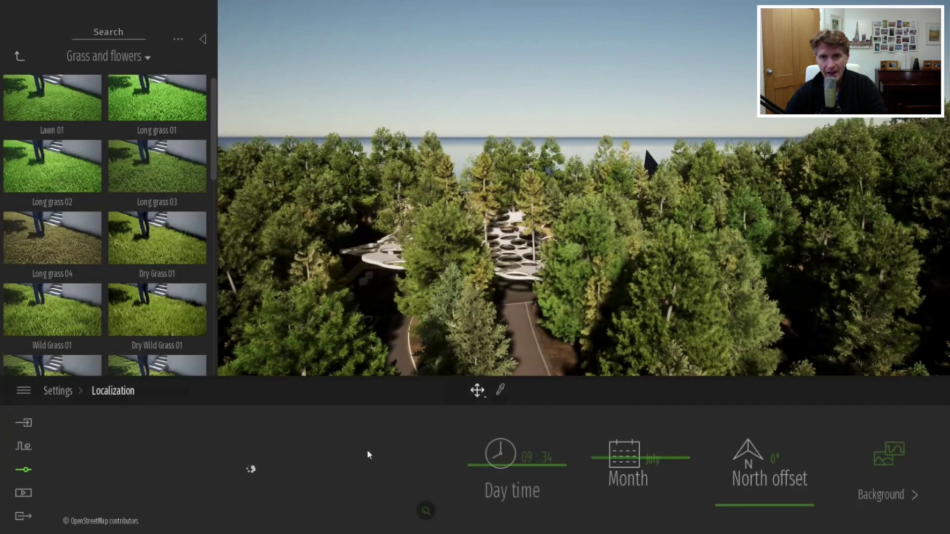
mouse_move(873, 126)
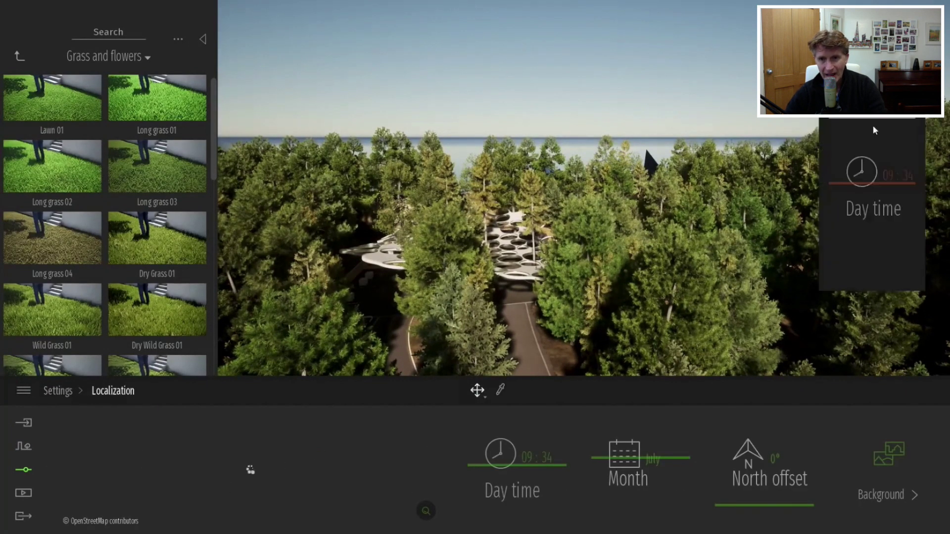
drag(849, 183, 855, 243)
key(w)
right_drag(797, 233, 485, 292)
key(w)
mouse_move(594, 277)
shift+middle_down()
mouse_move(728, 232)
mouse_move(767, 198)
mouse_move(746, 217)
shift+middle_up()
key(w)
right_drag(745, 217, 764, 208)
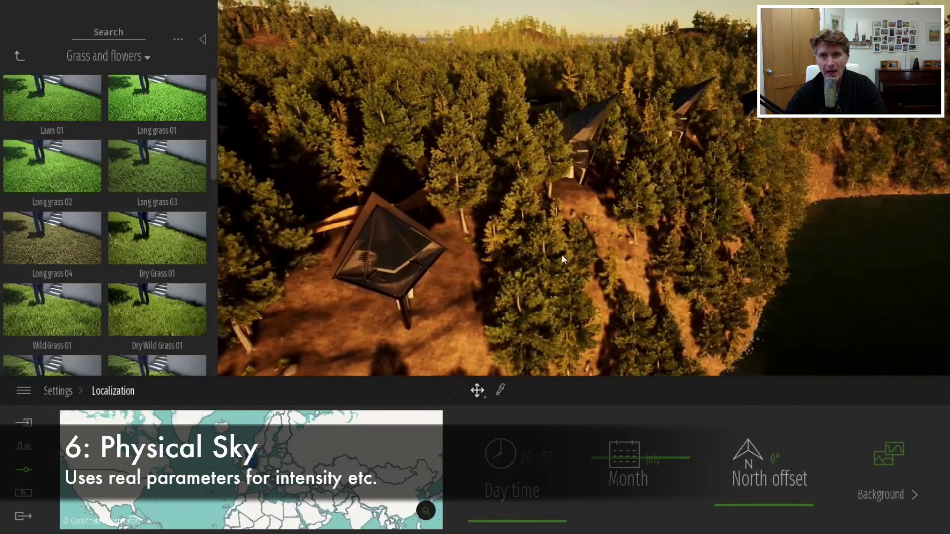
Add Rock 1, Rock 8 and Rock 5 from the Rocks category to a new vegetation paint palette
mouse_move(93, 119)
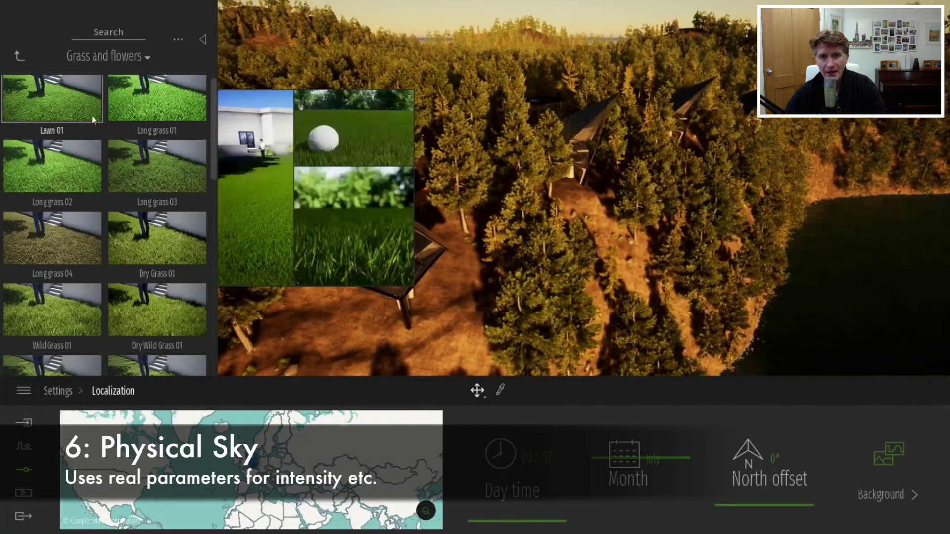
click(22, 57)
click(140, 91)
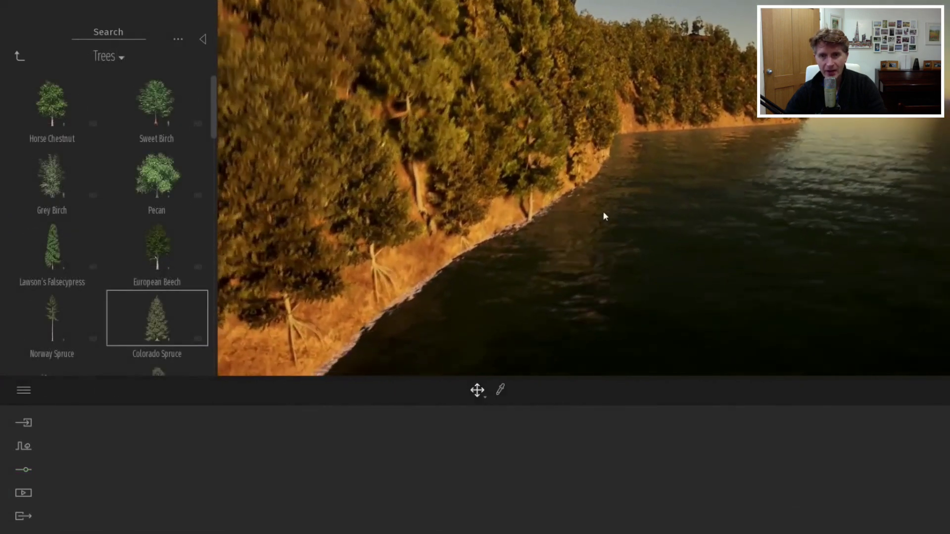
shift+middle_drag(618, 209, 570, 209)
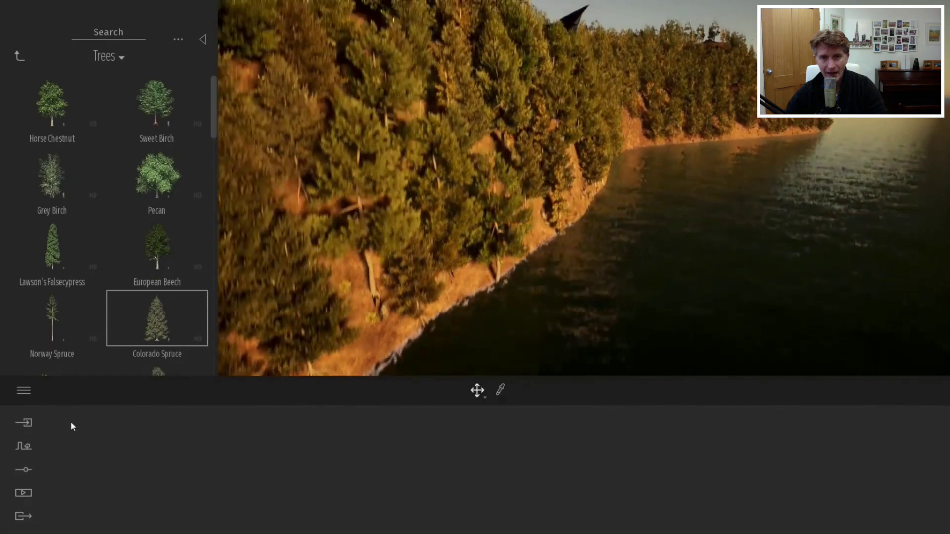
click(23, 446)
click(426, 462)
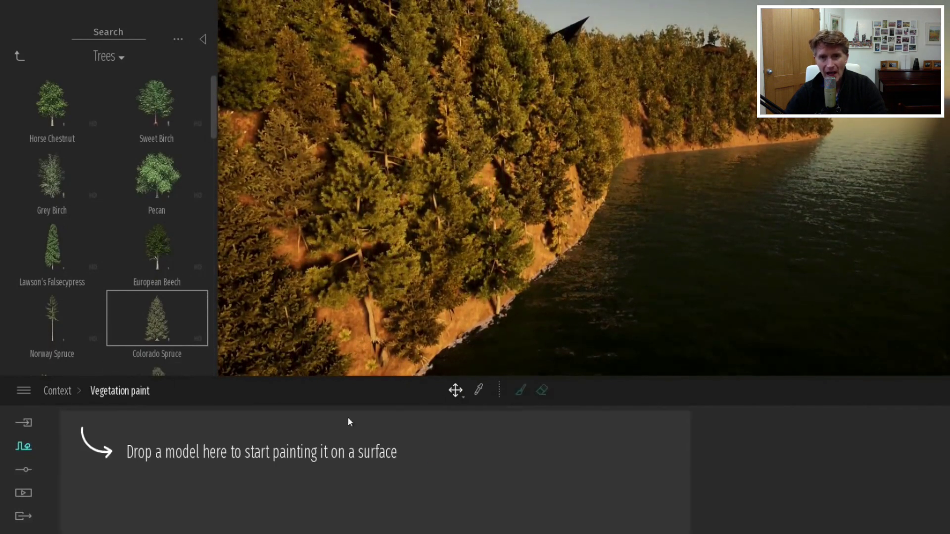
click(19, 55)
click(163, 255)
drag(47, 94, 127, 463)
drag(153, 292, 218, 495)
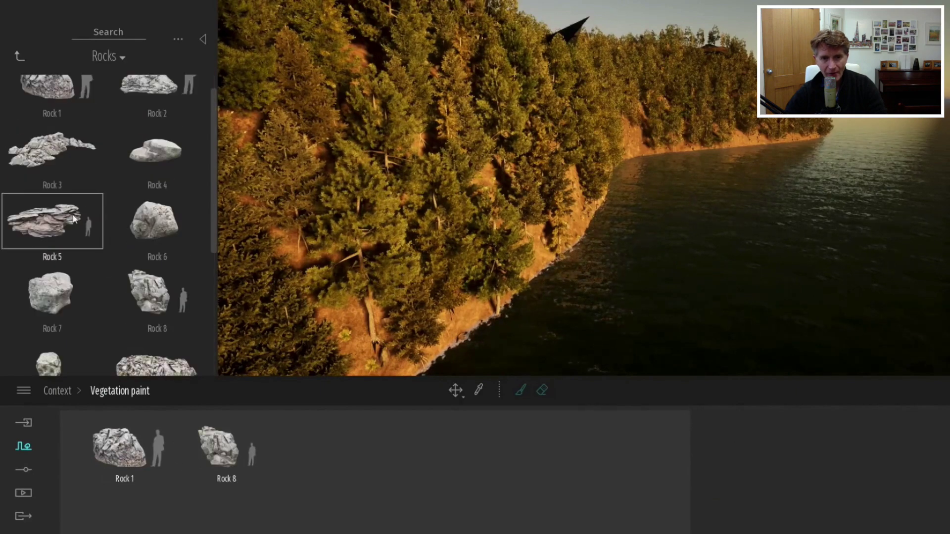
mouse_move(47, 217)
mouse_down()
mouse_move(276, 440)
mouse_move(322, 450)
mouse_up()
Paint the three rocks along the shoreline with the 10.0 m brush, and stop painting
click(520, 390)
mouse_move(535, 321)
right_down()
mouse_move(553, 298)
mouse_move(515, 312)
right_up()
scroll(515, 315, down, 3)
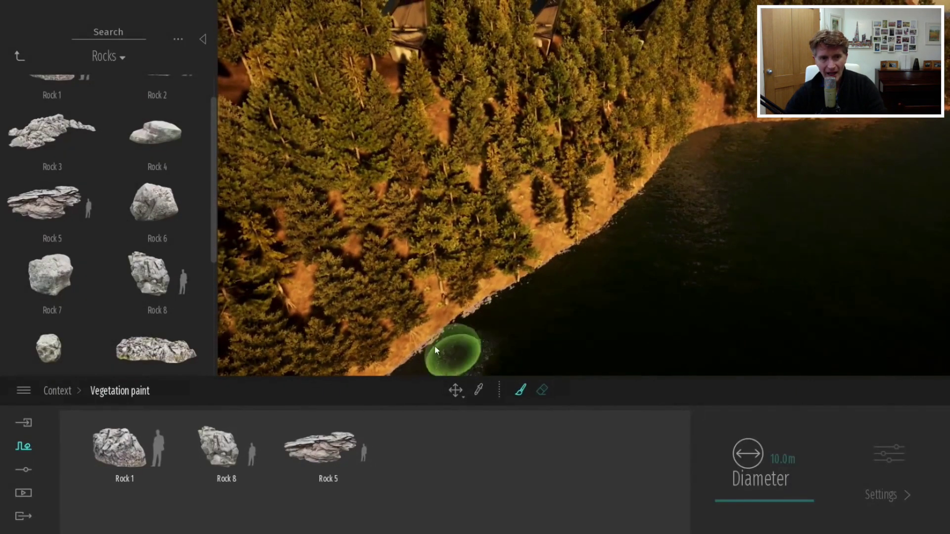
drag(583, 249, 640, 187)
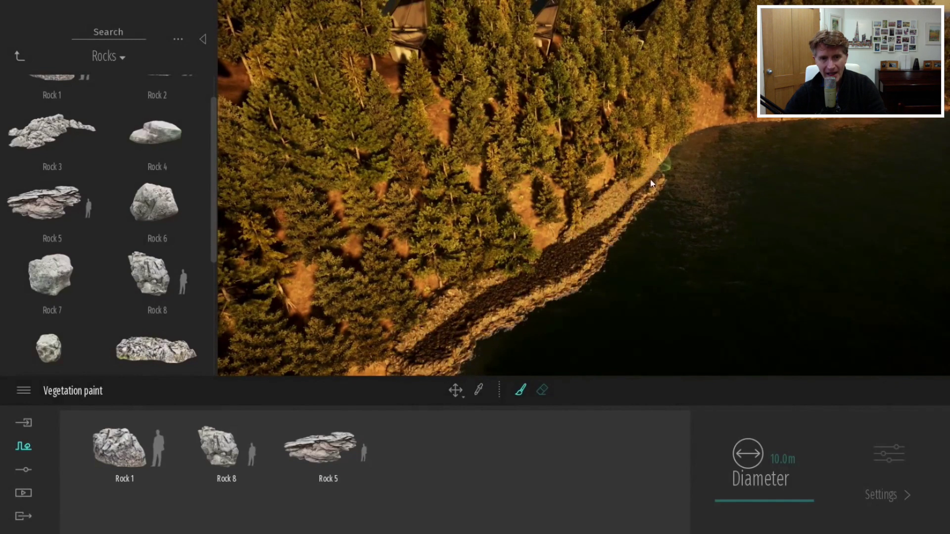
right_drag(763, 115, 719, 110)
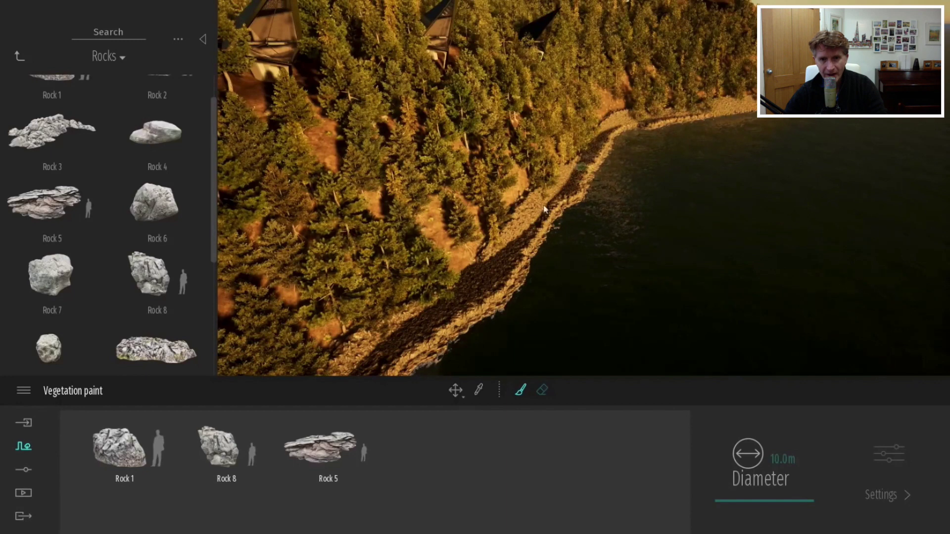
key(Escape)
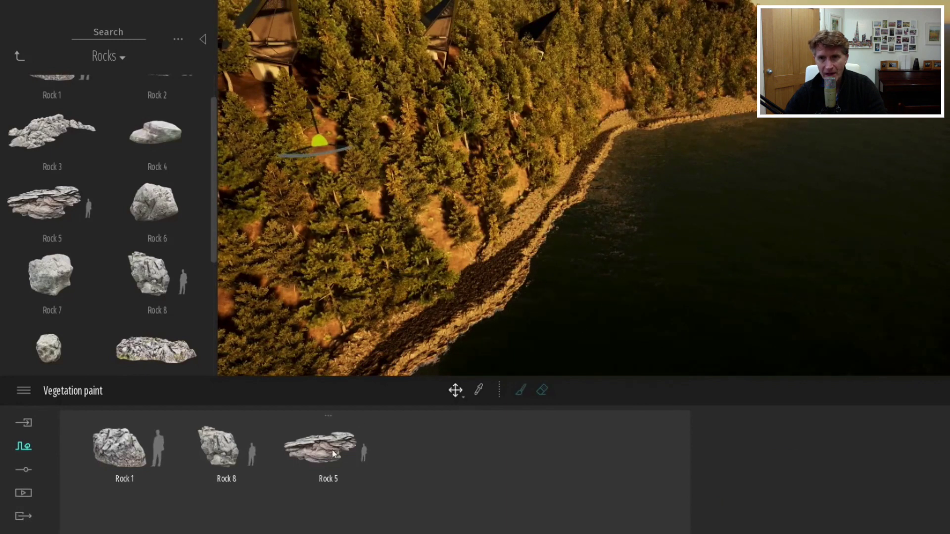
Adjust the density of all three painted shoreline rocks together
click(332, 449)
shift+click(164, 456)
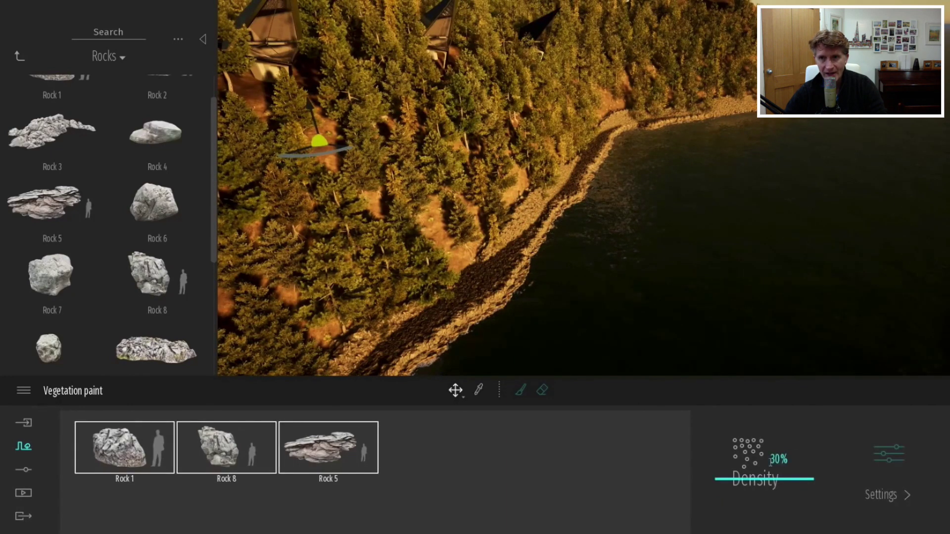
drag(781, 449, 772, 448)
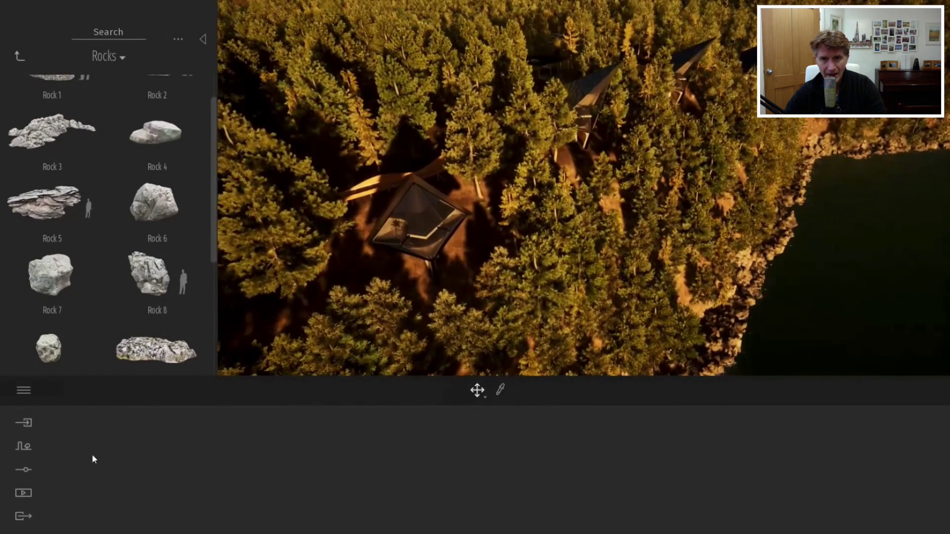
Create a media image from the current aerial view of the cabins and rocky shoreline
click(23, 493)
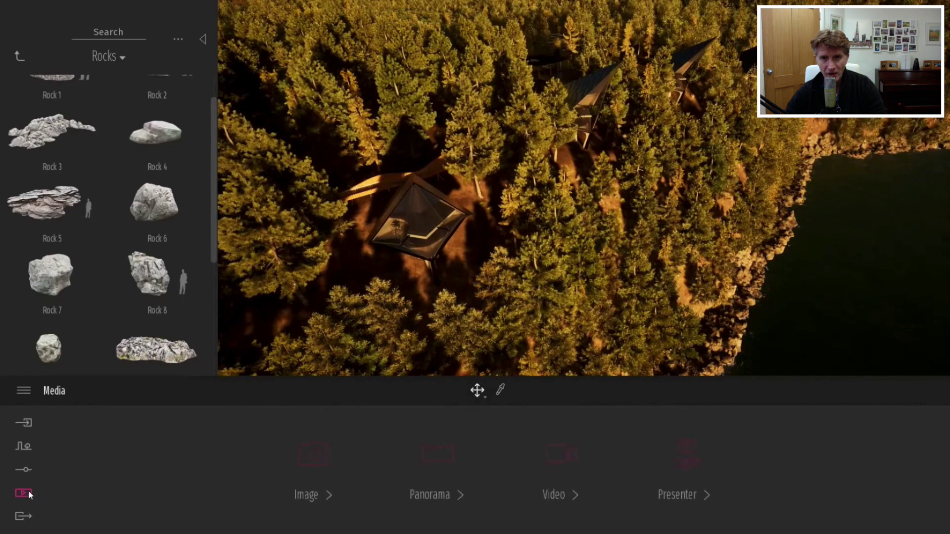
click(316, 445)
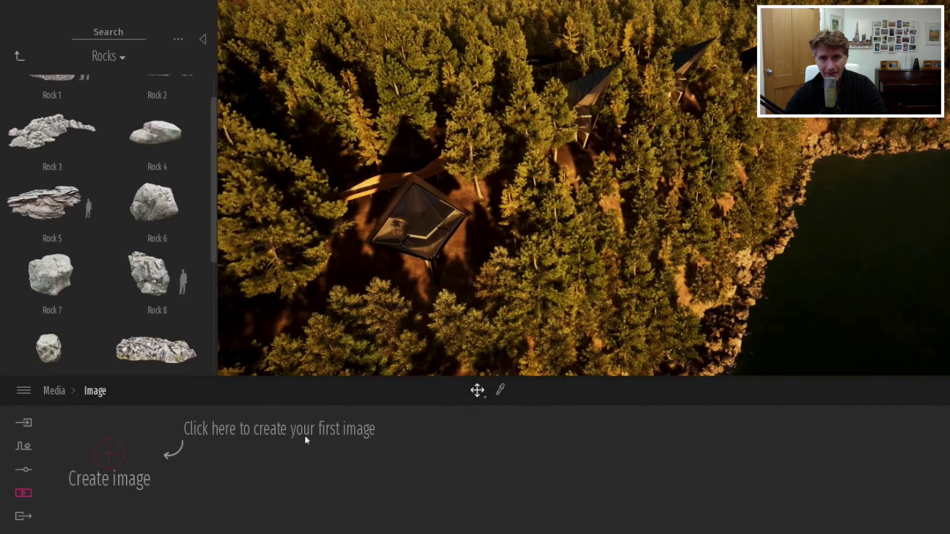
click(109, 454)
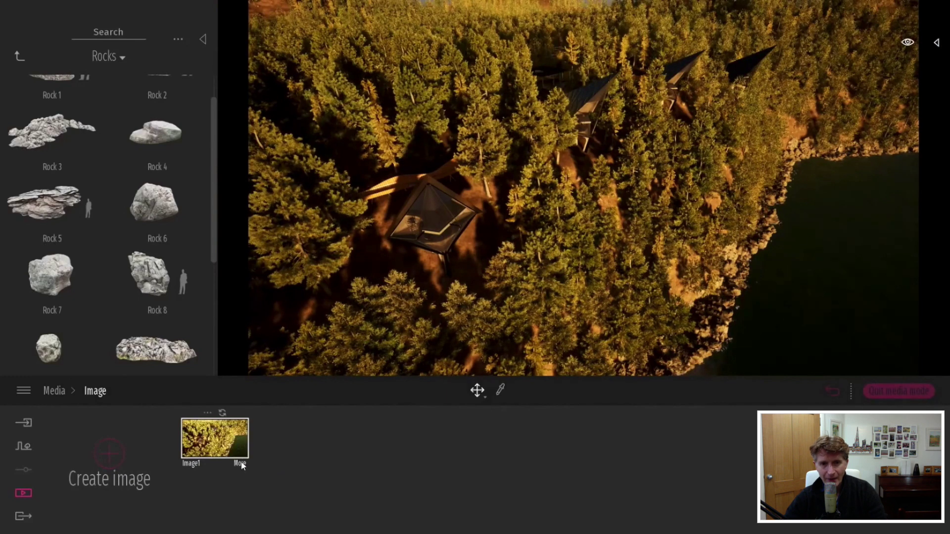
Set the camera field of view of Image1 to 50
click(241, 464)
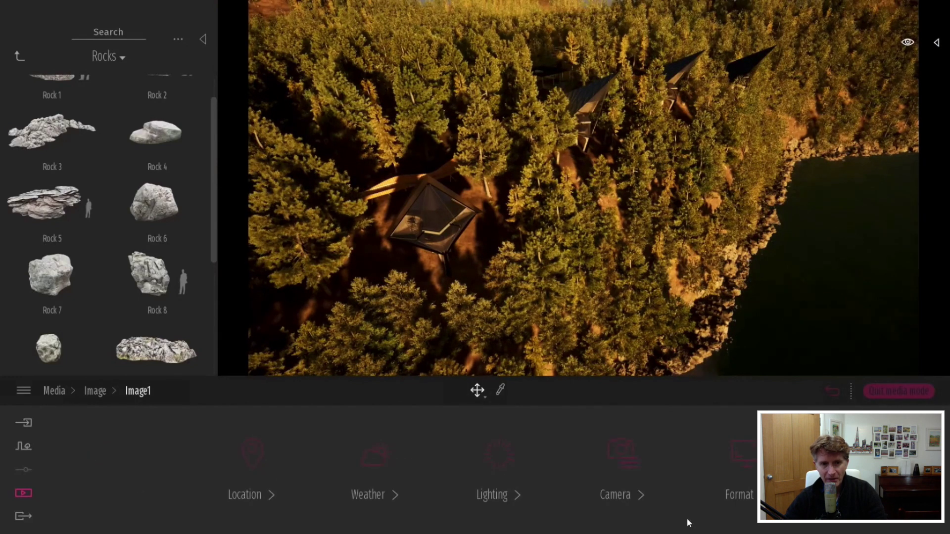
click(624, 466)
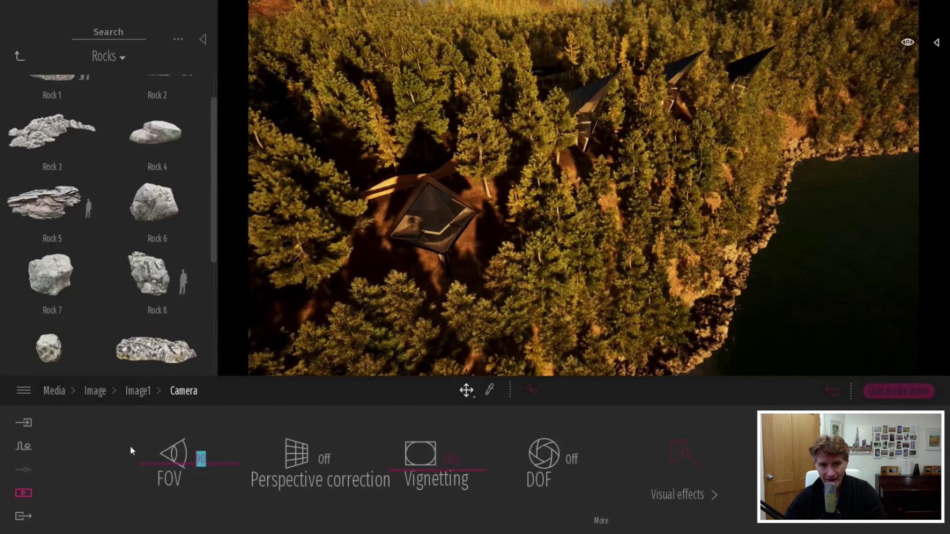
text(50)
key(Return)
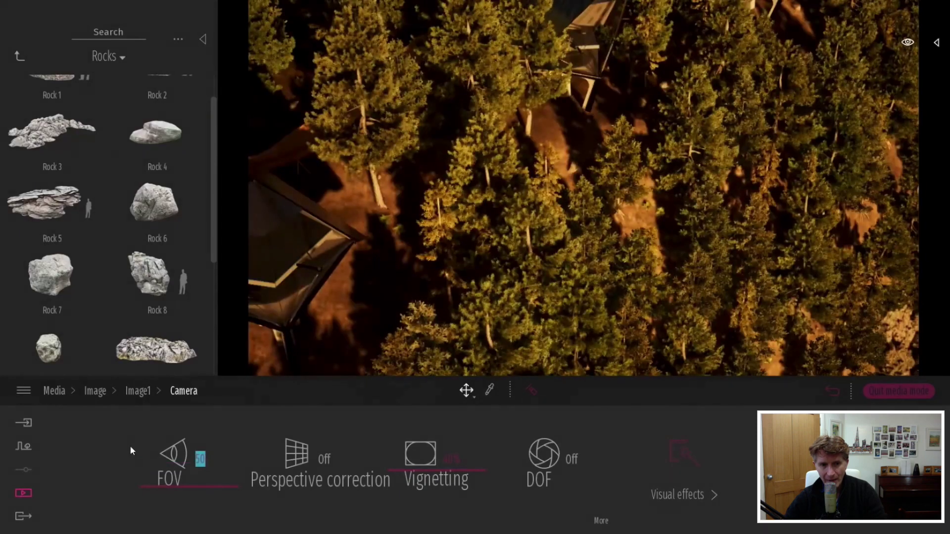
click(149, 394)
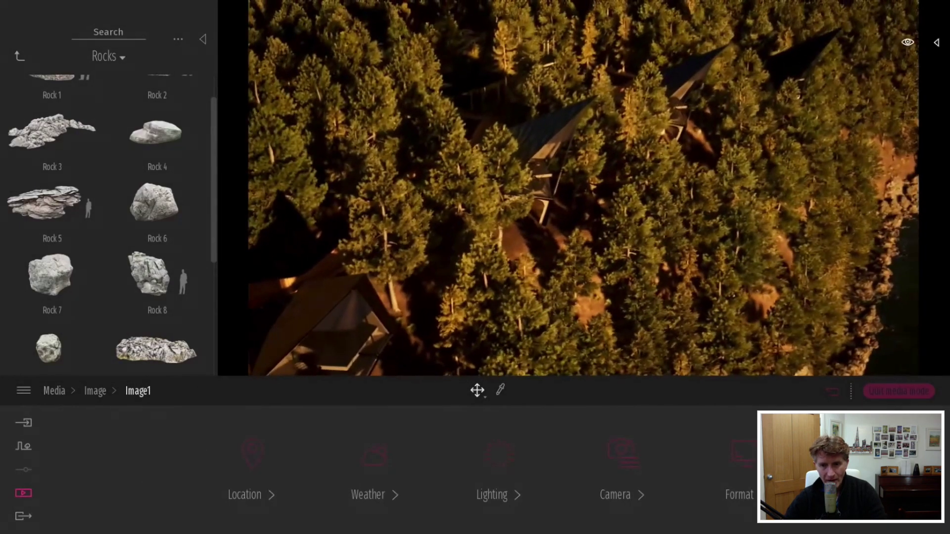
Set the output size of Image1 to 2K Wide 2538x1080 and return to the image list
click(747, 449)
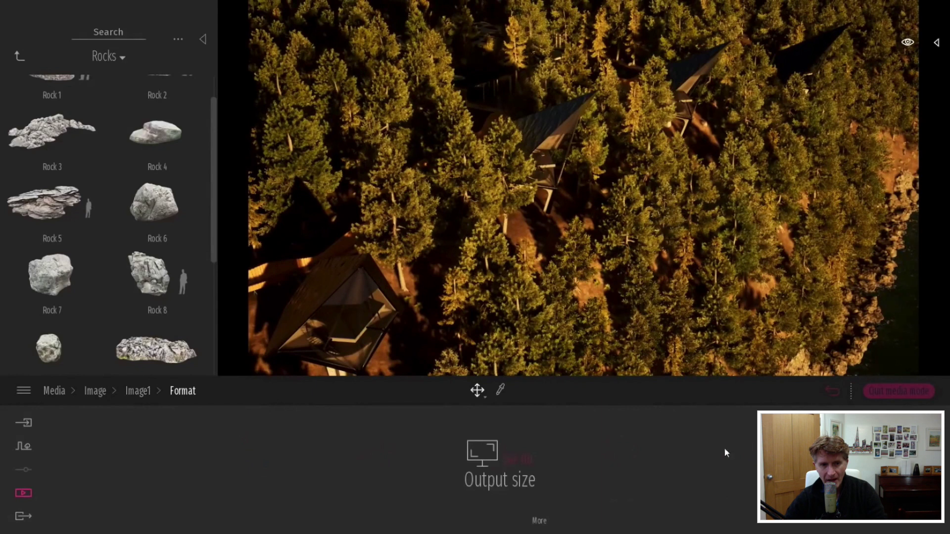
click(517, 472)
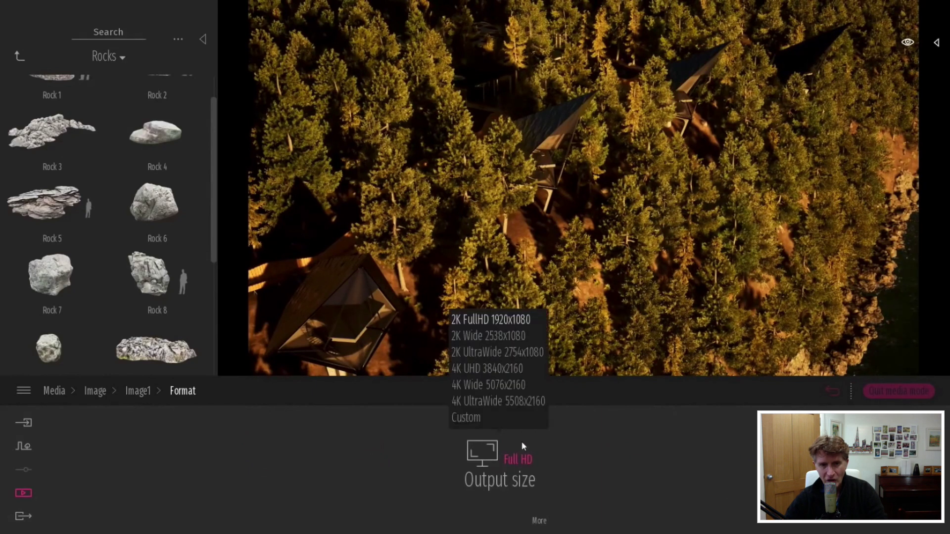
click(493, 337)
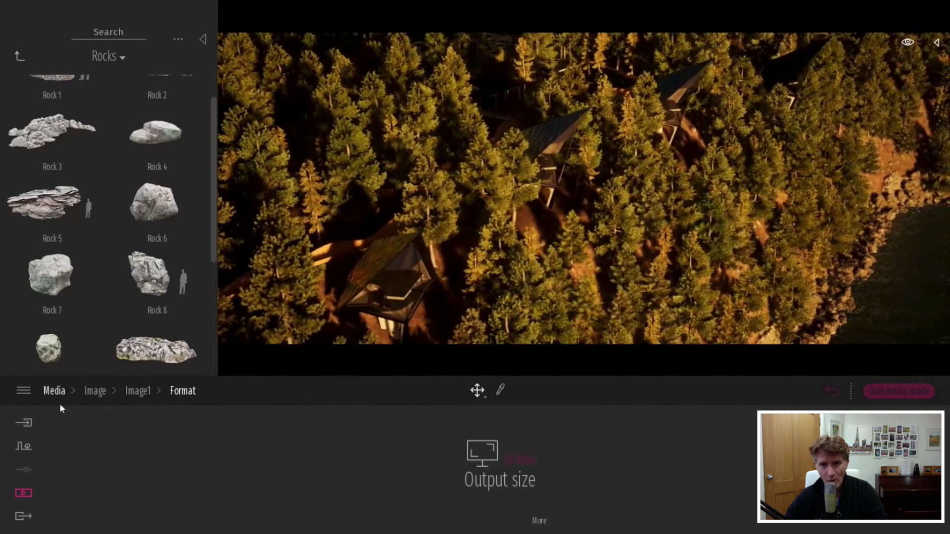
click(95, 391)
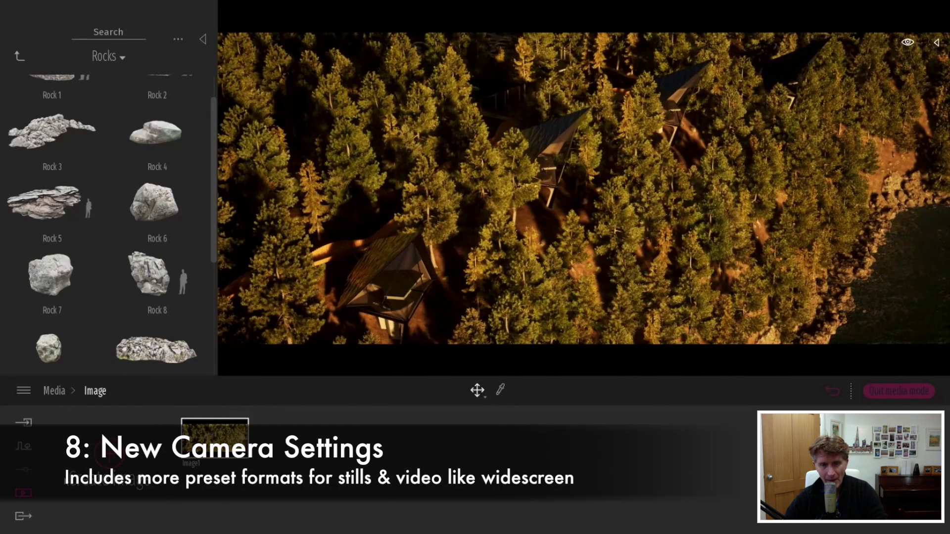
Export Image1 to the Desktop folder
click(26, 515)
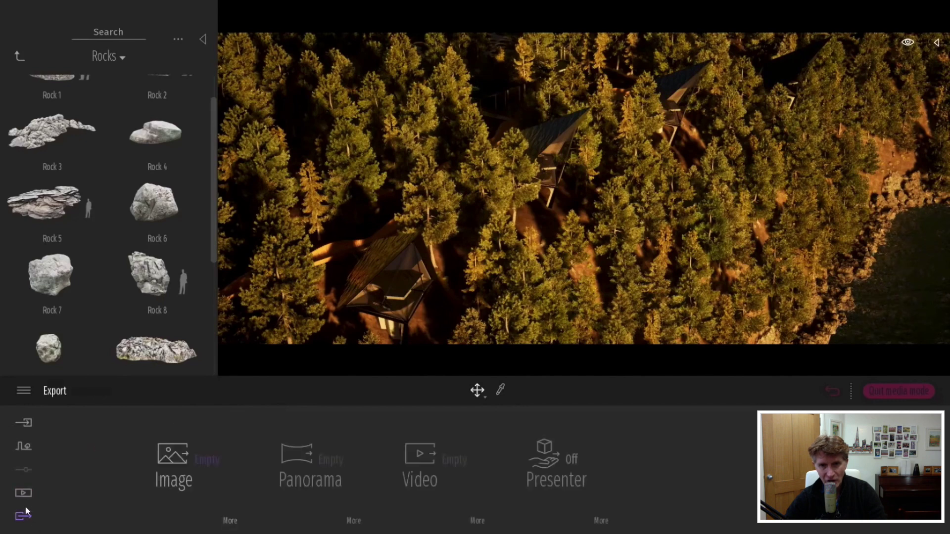
click(196, 473)
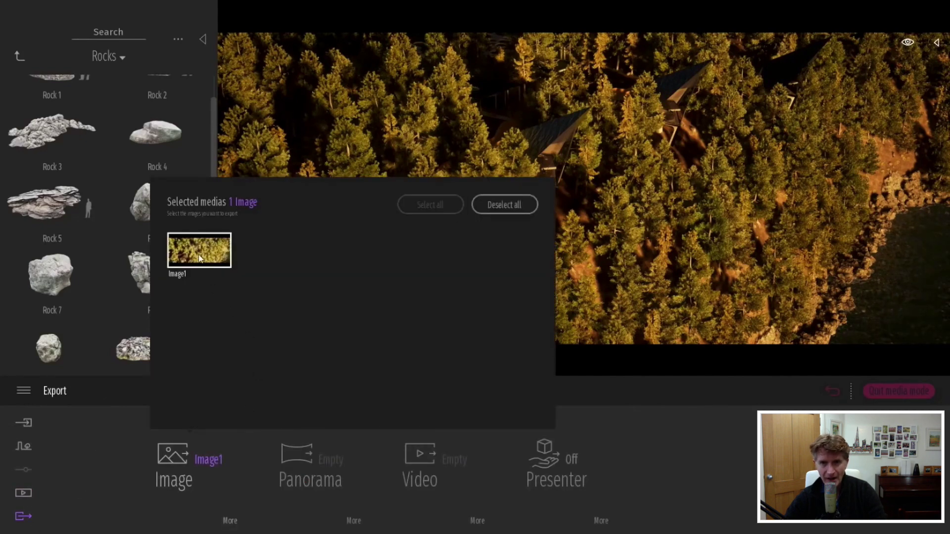
click(850, 466)
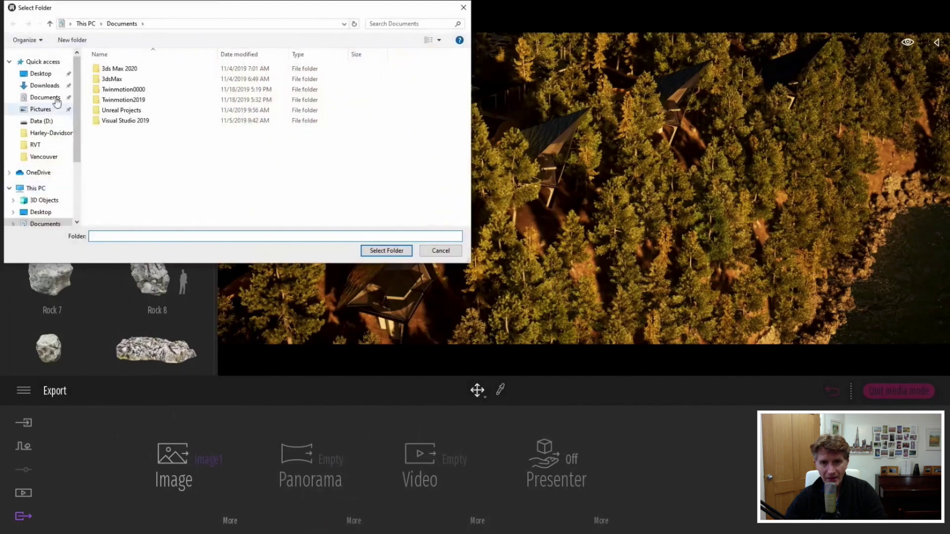
click(47, 74)
click(379, 249)
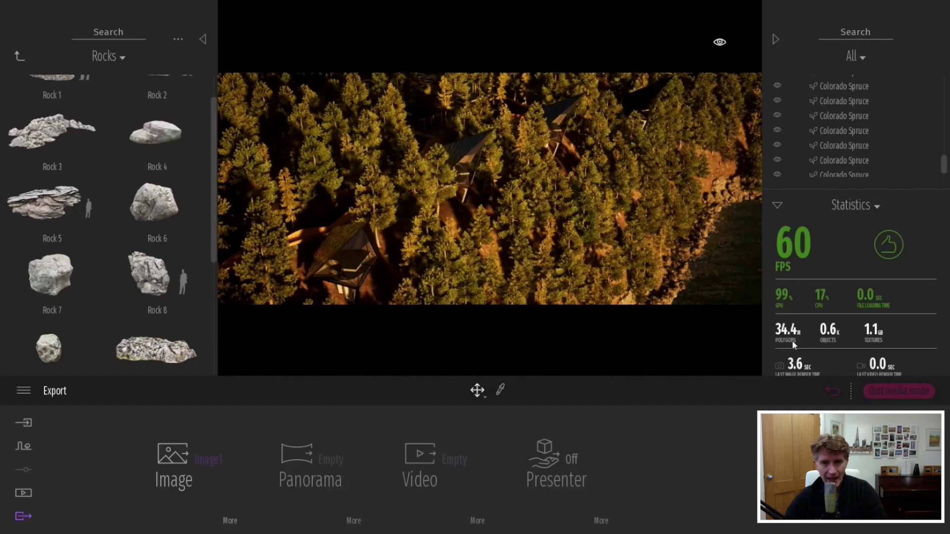
Create a second media image from the closer view of the cabin roof and adjust its time of day
click(176, 461)
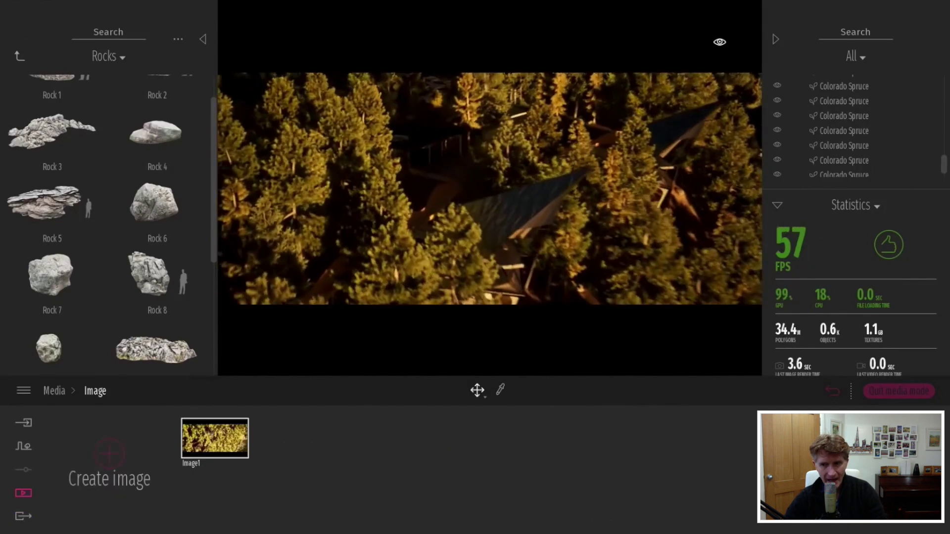
click(112, 456)
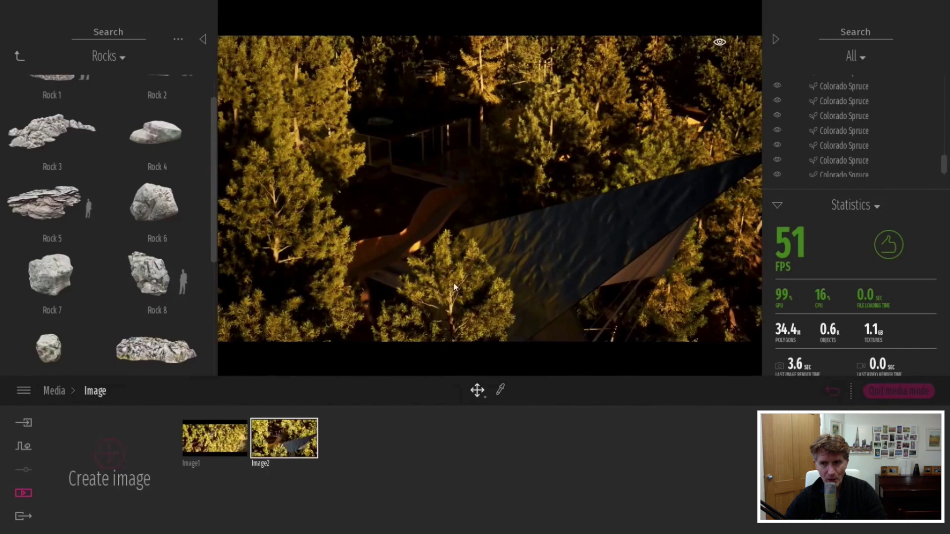
click(311, 466)
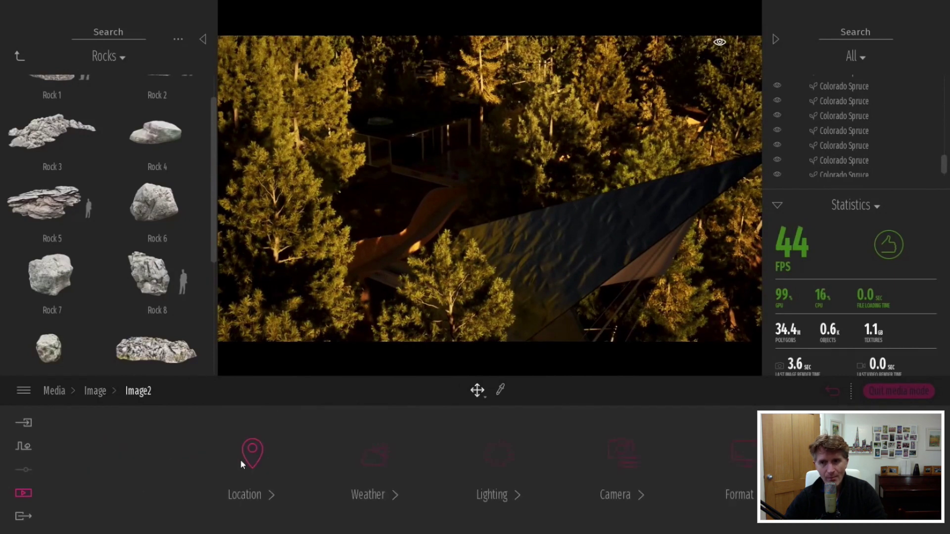
click(245, 458)
drag(509, 515, 510, 509)
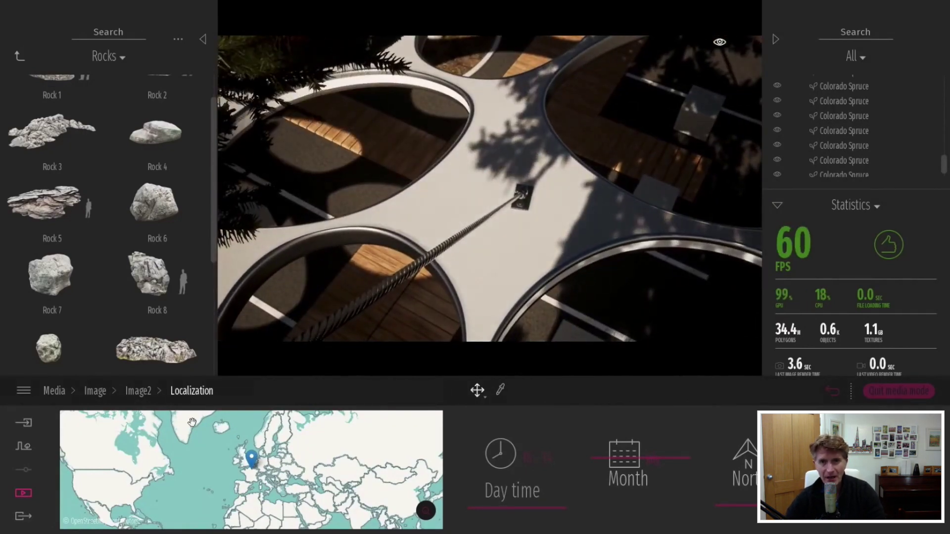
Set the time of day of Image3, the view down onto the perforated canopy, to 12:05
click(96, 391)
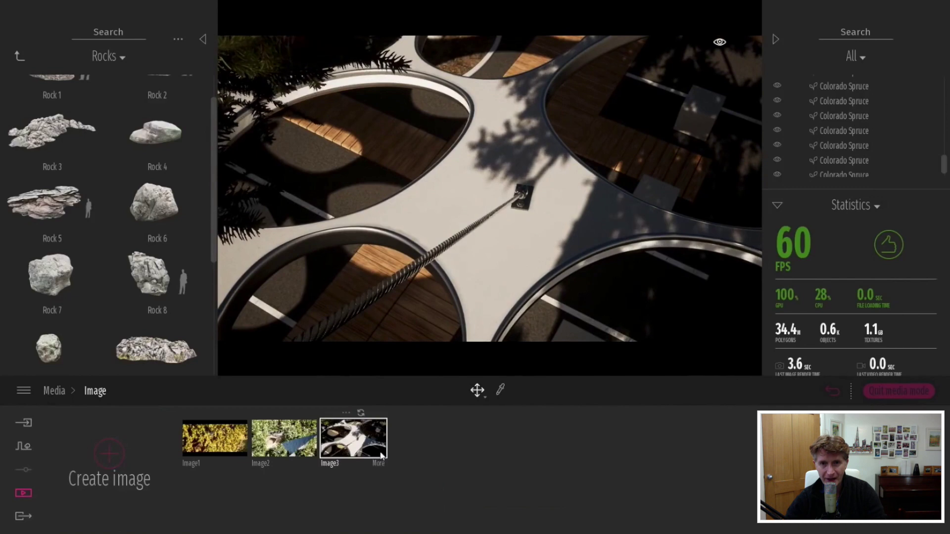
click(381, 456)
click(253, 460)
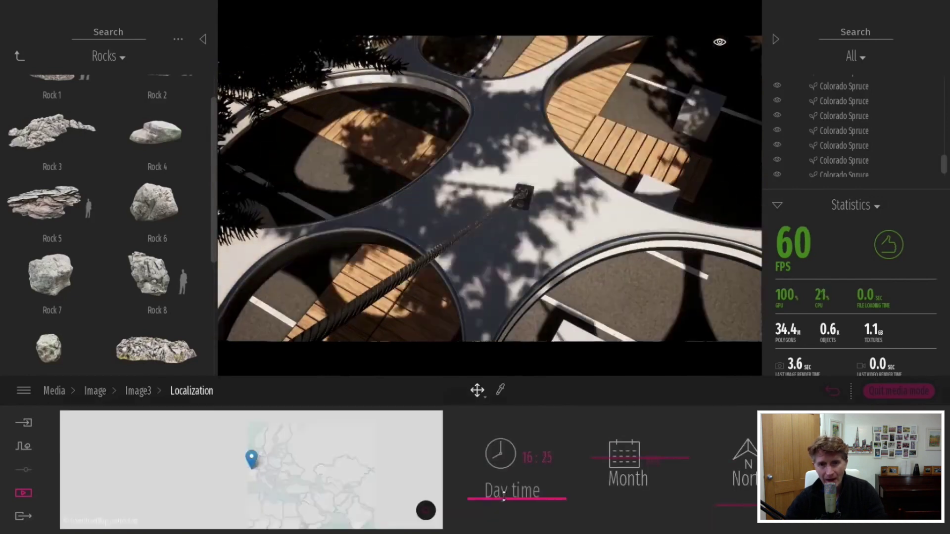
mouse_move(510, 476)
mouse_down()
mouse_move(512, 490)
mouse_move(517, 478)
mouse_up()
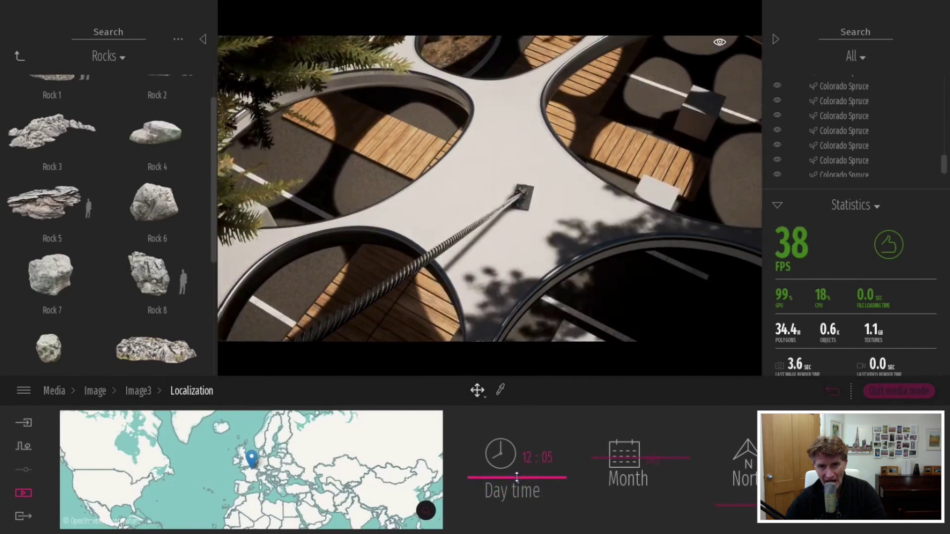
Turn on depth of field for Image3's camera and open its detailed settings, with the cable and branches in the foreground
click(144, 391)
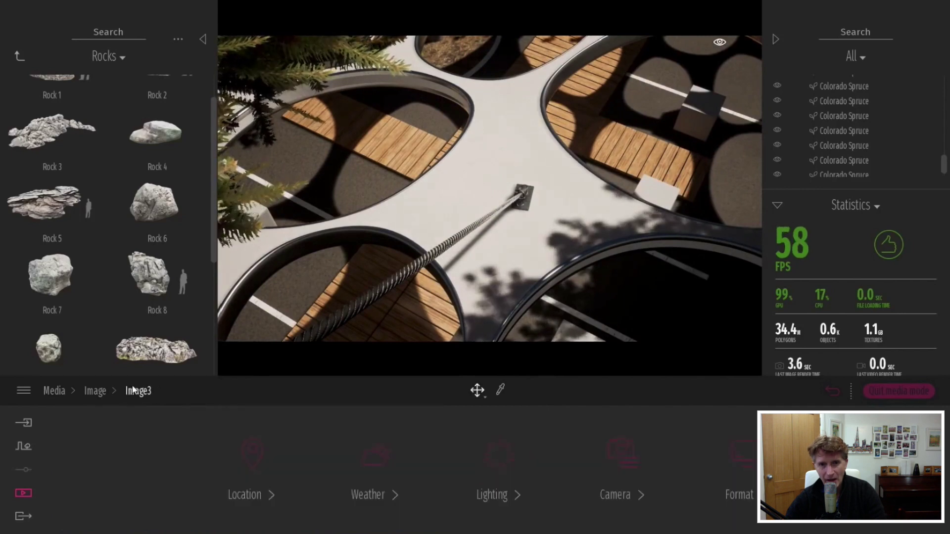
click(636, 463)
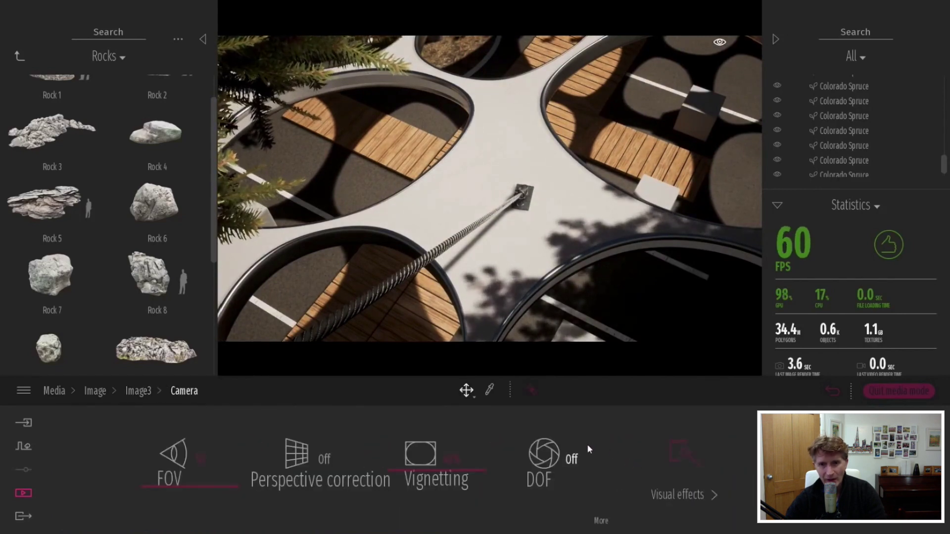
mouse_move(515, 326)
shift+middle_down()
mouse_move(490, 342)
mouse_move(506, 324)
shift+middle_up()
click(555, 459)
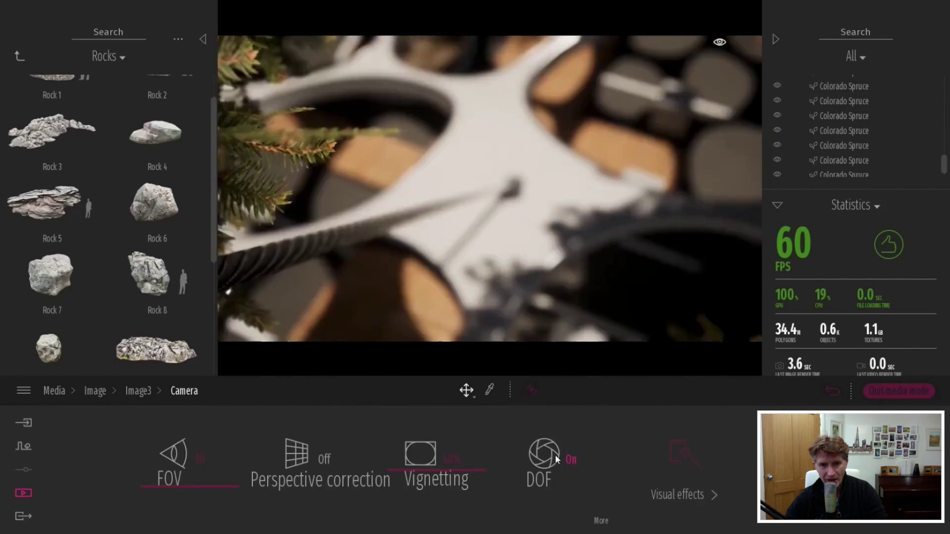
click(602, 522)
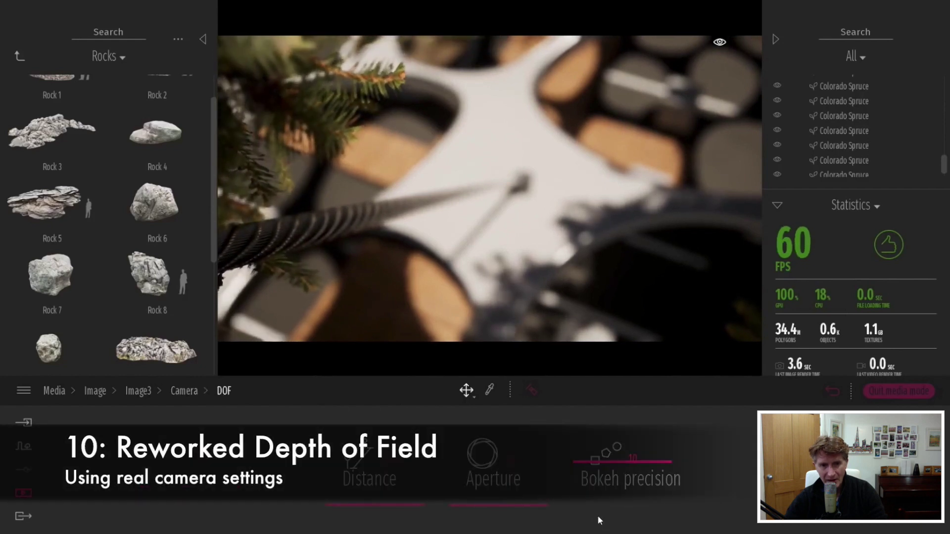
Pick depth-of-field focus points on the canopy surface, the foreground cable, and finally the wooden deck below the canopy
click(532, 391)
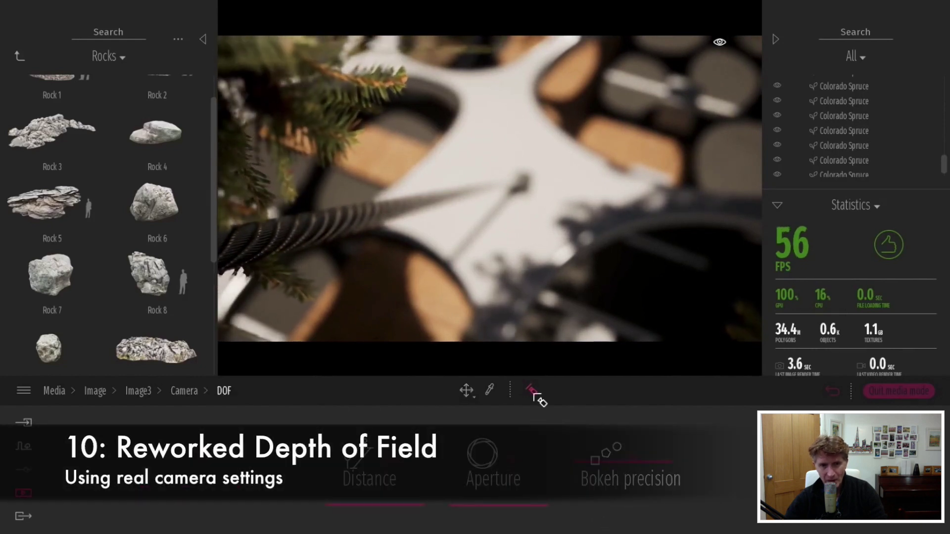
click(535, 191)
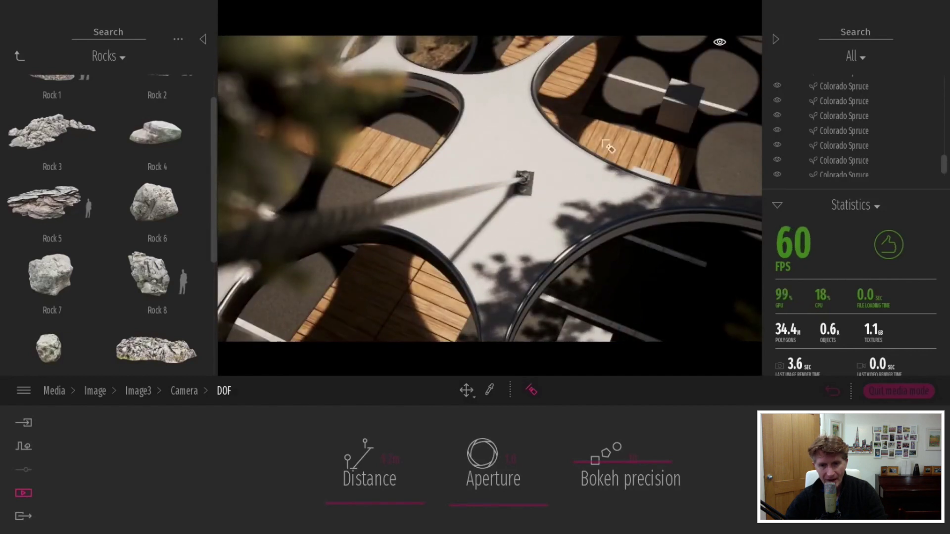
click(314, 232)
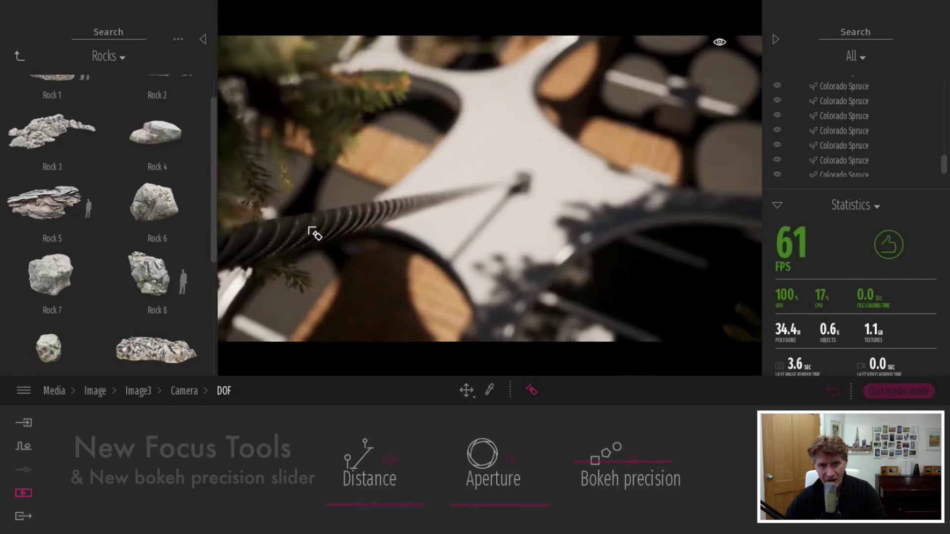
click(632, 165)
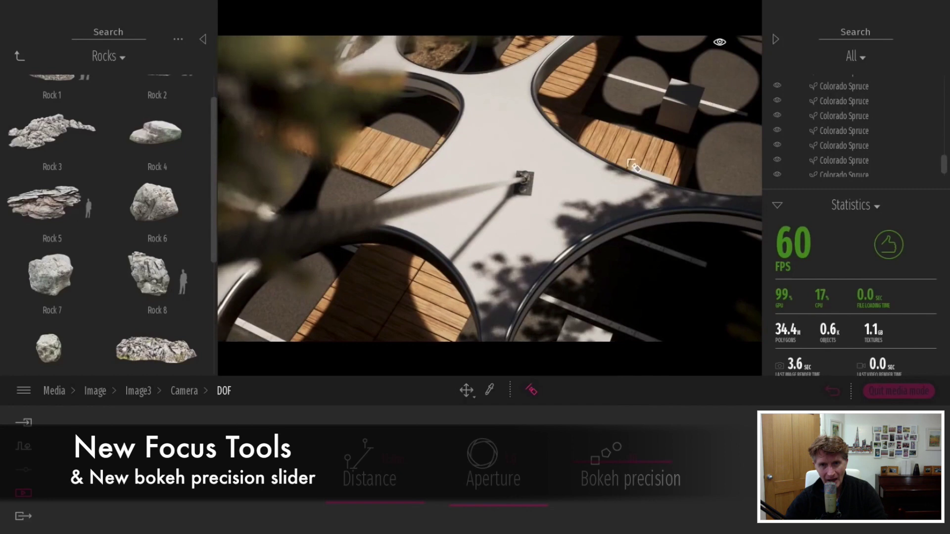
Leave media mode, set the scene's time of day to 14:48 and clear the tree selection
click(890, 391)
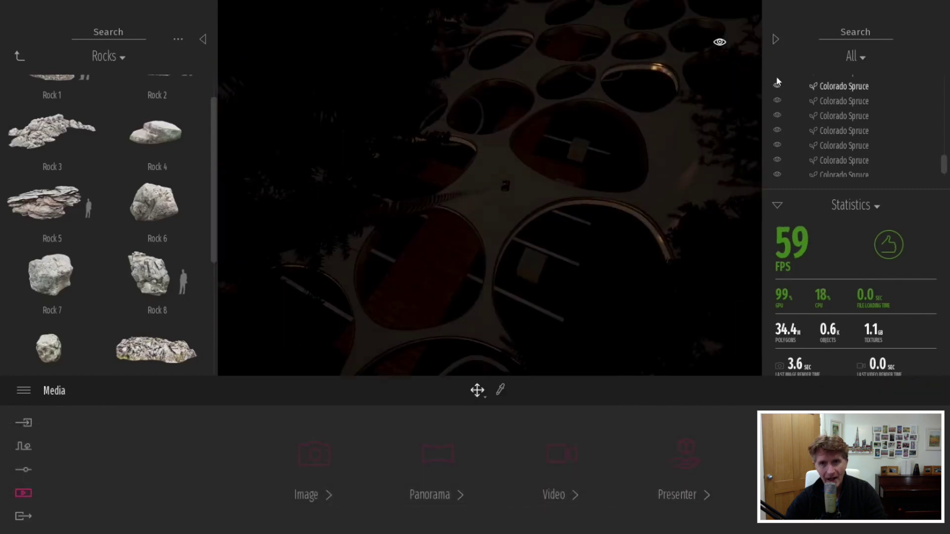
click(722, 44)
click(719, 42)
drag(667, 221, 674, 209)
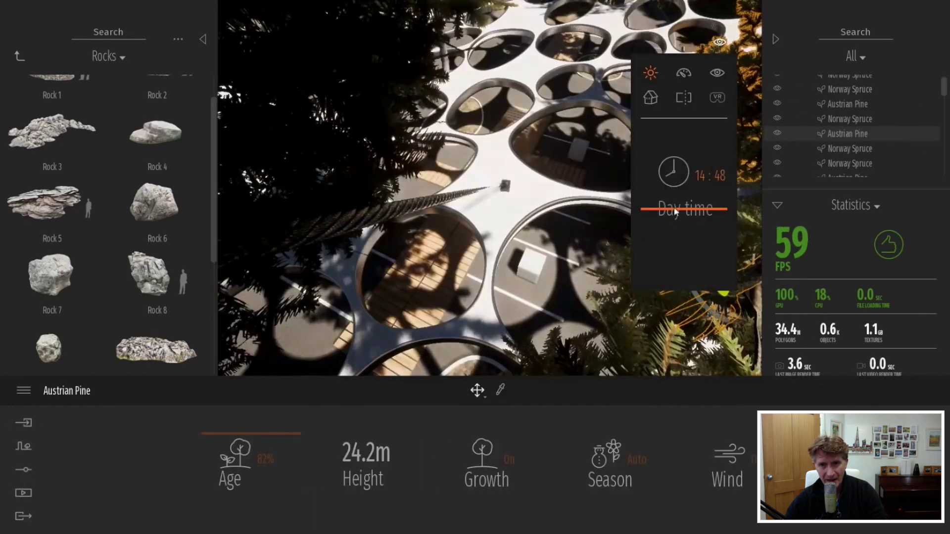
key(Escape)
From a viewpoint beneath the canopy, collapse Statistics and the Vegetation container, and expand the DummyCars.FBX container in the scene graph
key(w)
right_drag(674, 212, 541, 259)
key(q)
key(d)
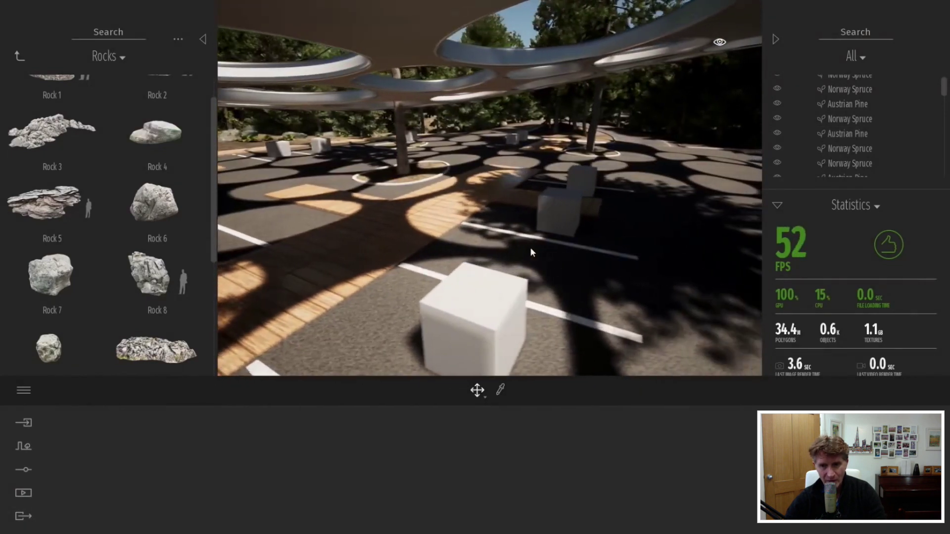
click(777, 206)
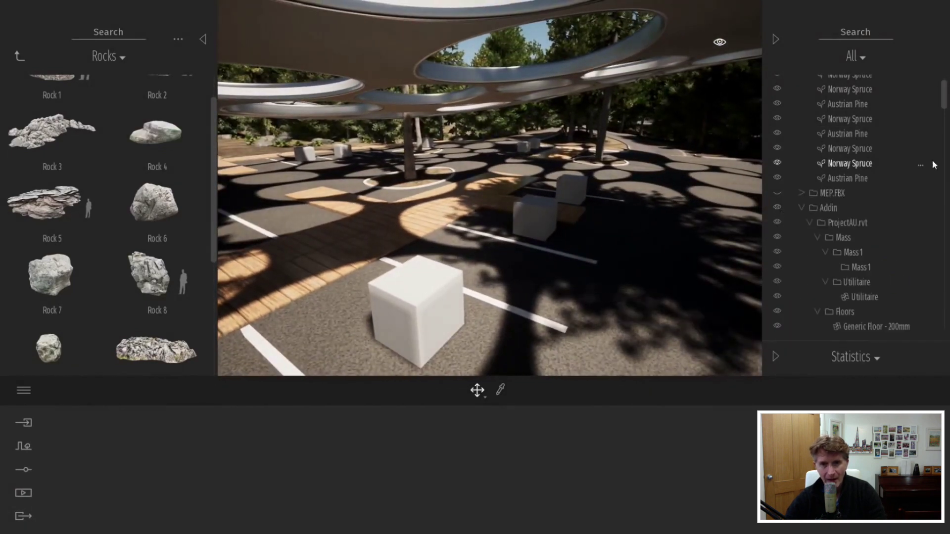
drag(944, 103, 944, 78)
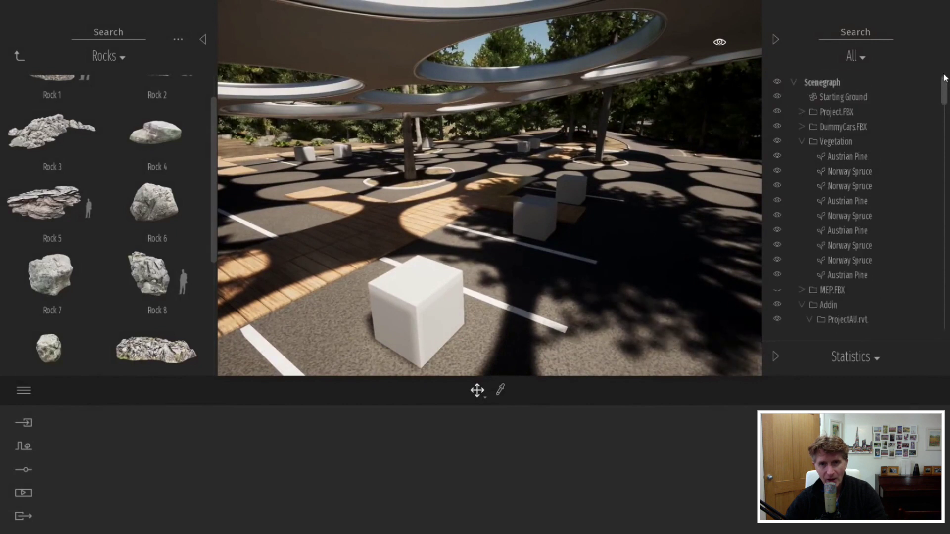
click(801, 141)
click(801, 127)
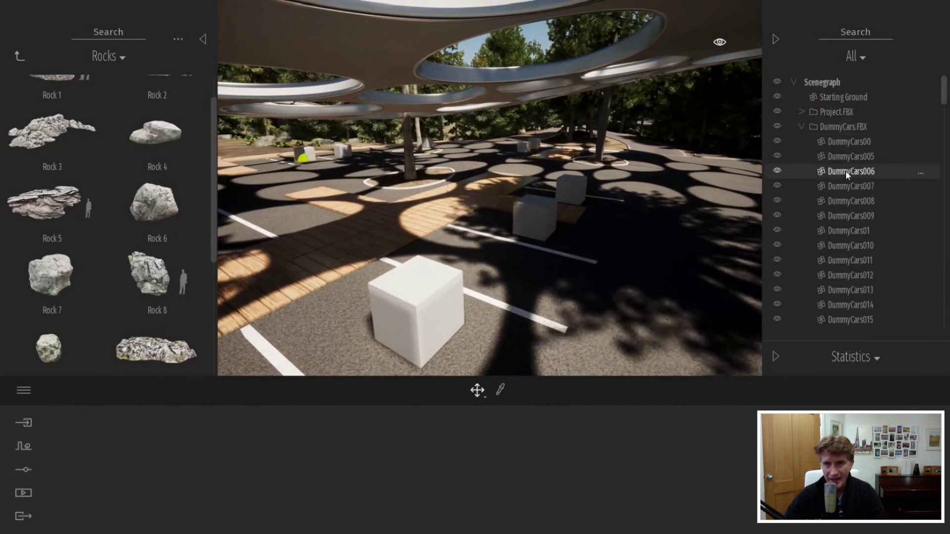
Start Replace object on the DummyCars.FBX container and open the Cars category of the Vehicles library
click(850, 216)
click(428, 302)
click(836, 127)
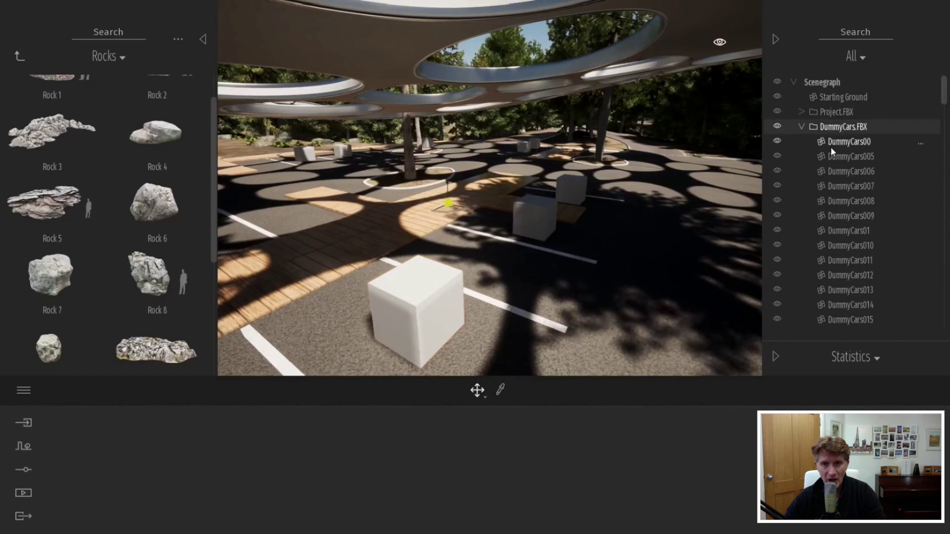
right_click(843, 131)
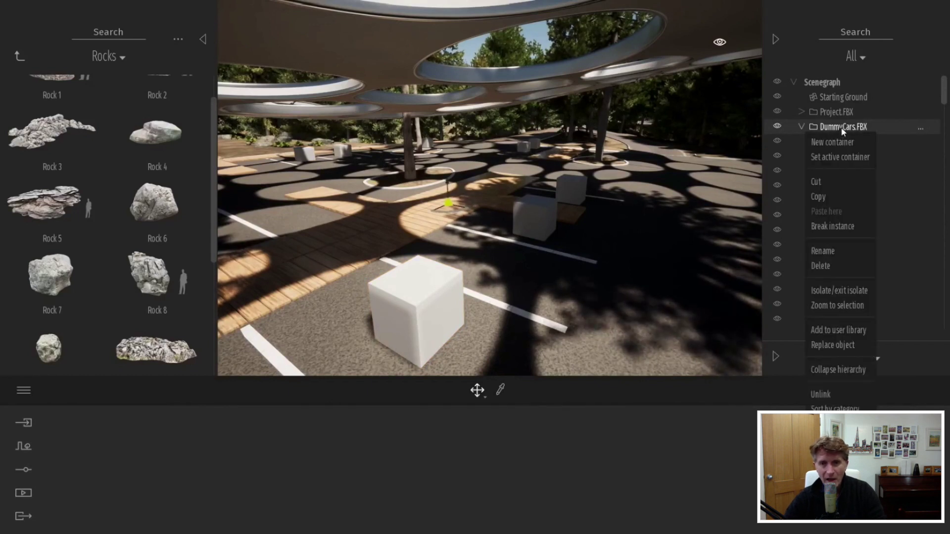
click(843, 344)
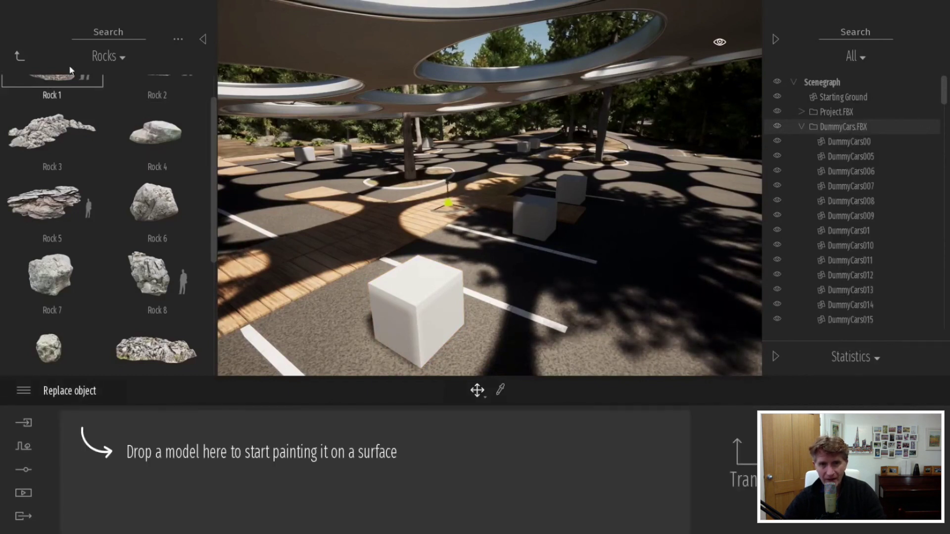
click(20, 56)
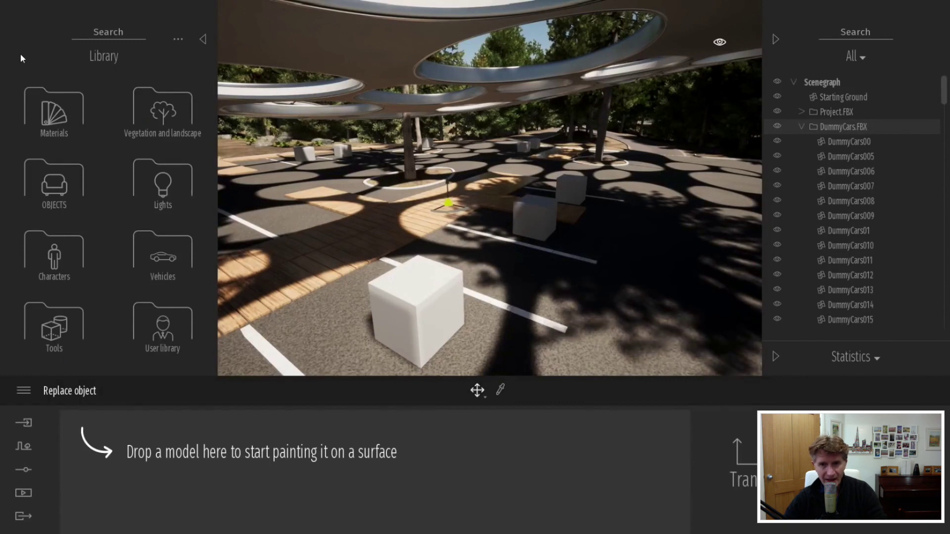
click(147, 239)
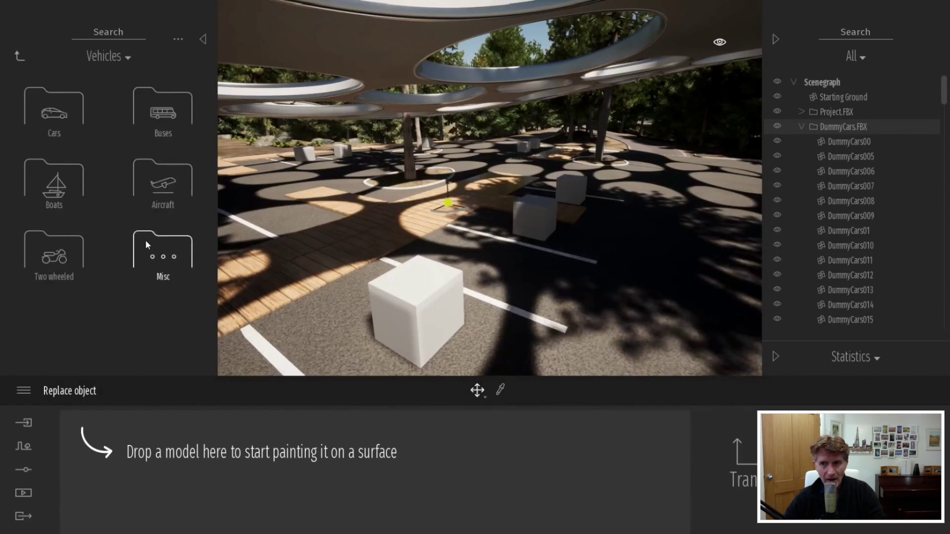
click(74, 107)
Replace the placeholder cubes with a mix of Coupe 01, Sedan 01, Sedan 06, Sedan 07 and Sedan 08
drag(153, 91, 126, 446)
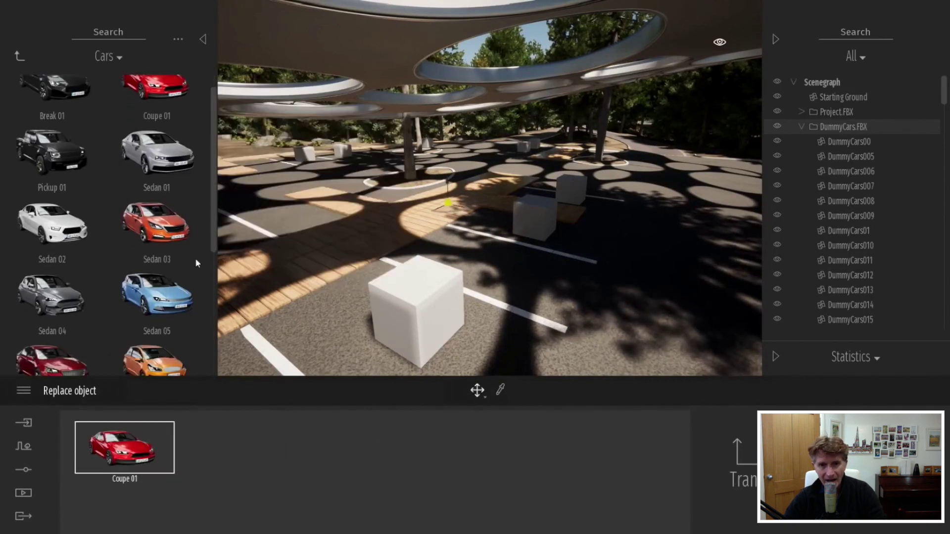
drag(156, 153, 227, 448)
drag(52, 341, 328, 448)
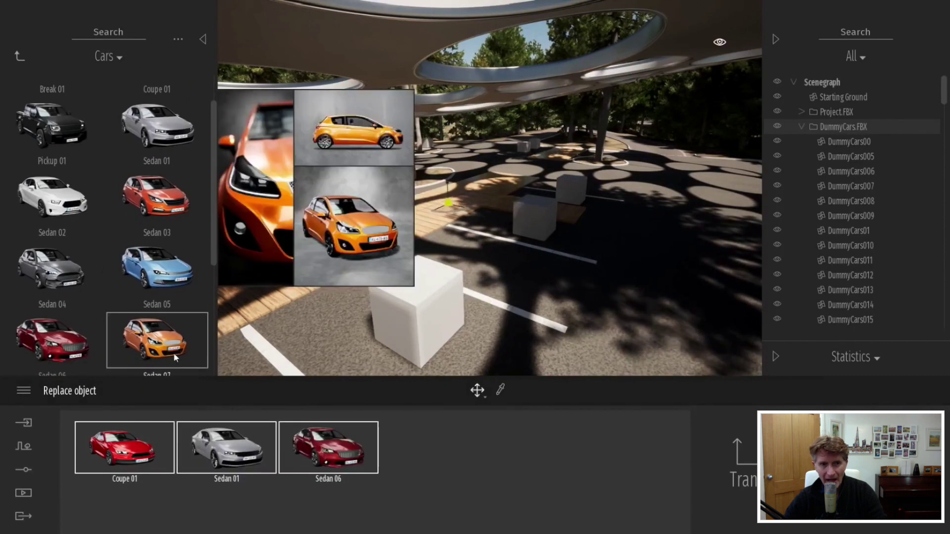
drag(174, 358, 430, 448)
scroll(52, 284, down, 3)
drag(52, 285, 425, 482)
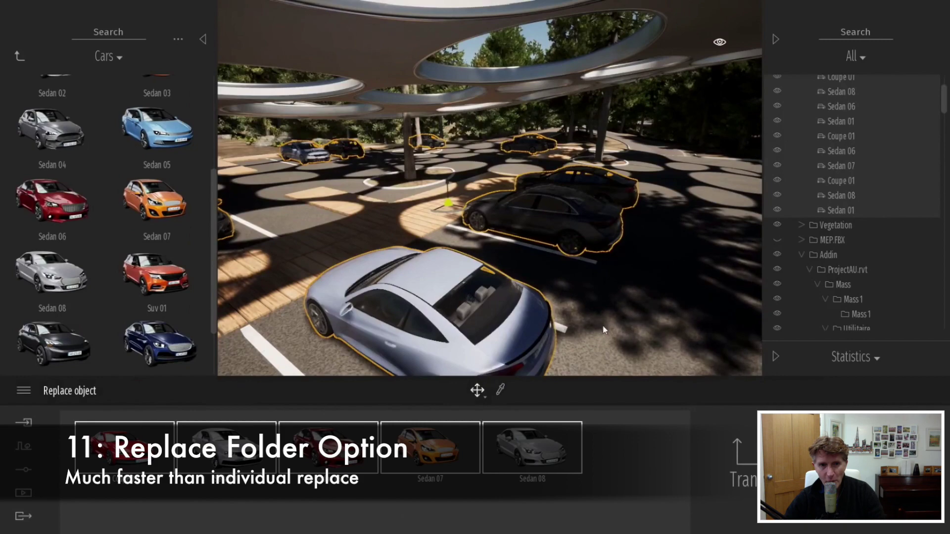
right_drag(526, 255, 416, 237)
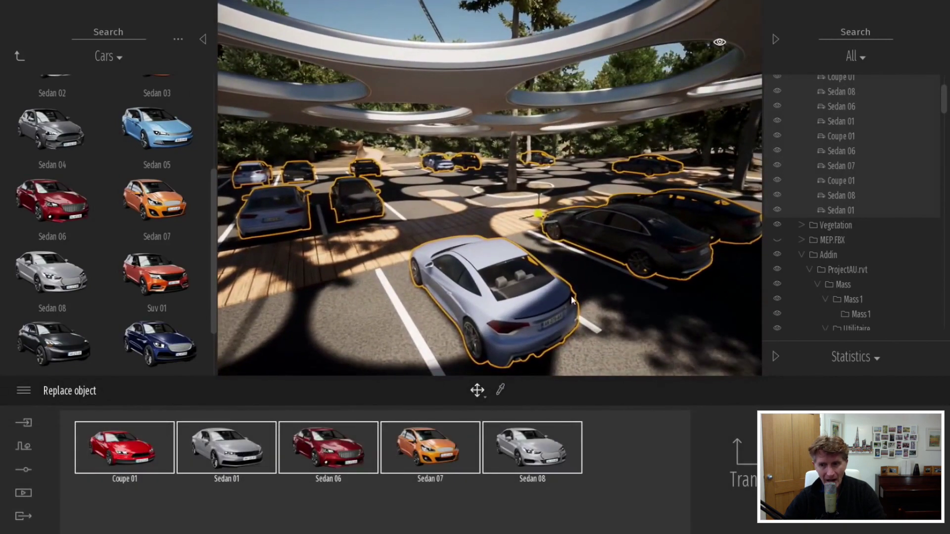
Try Light blue paint on the foreground coupe, and set its color to Grey
click(866, 182)
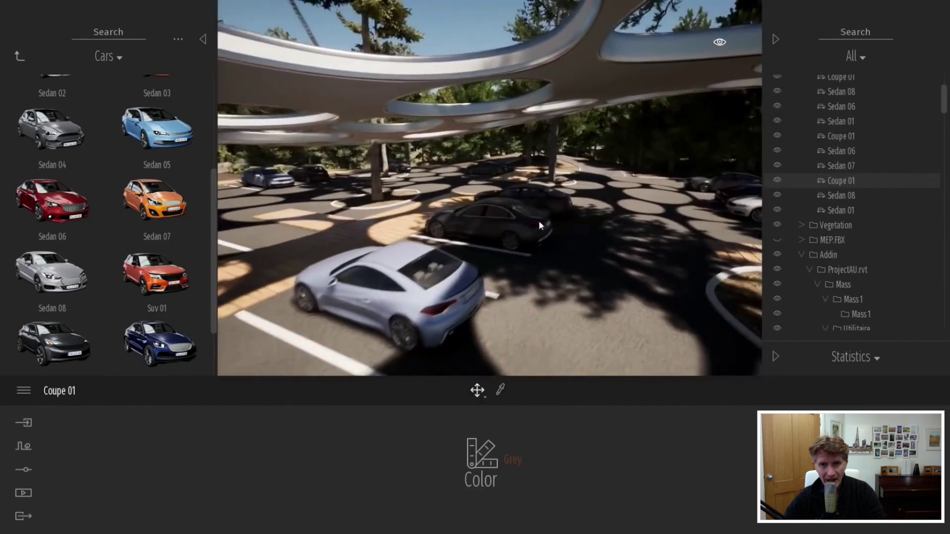
click(426, 245)
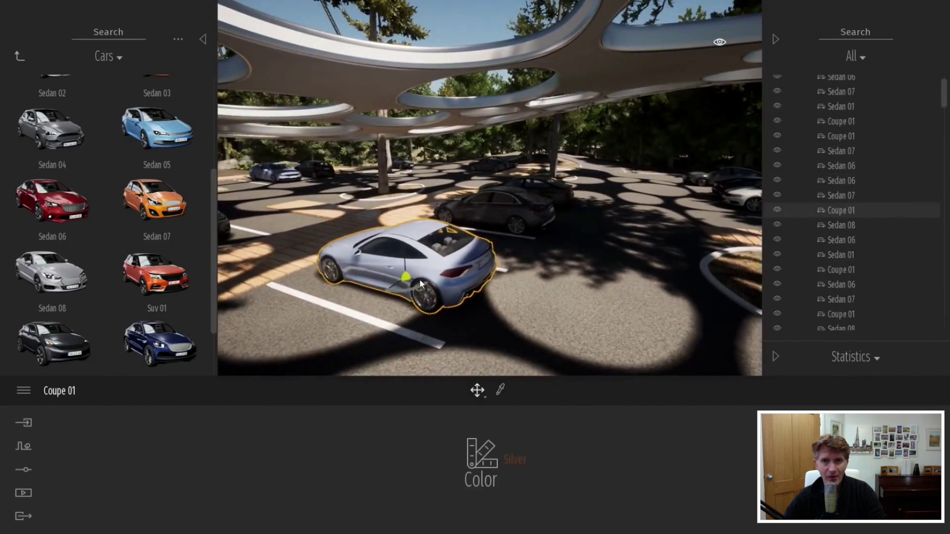
click(481, 453)
click(554, 348)
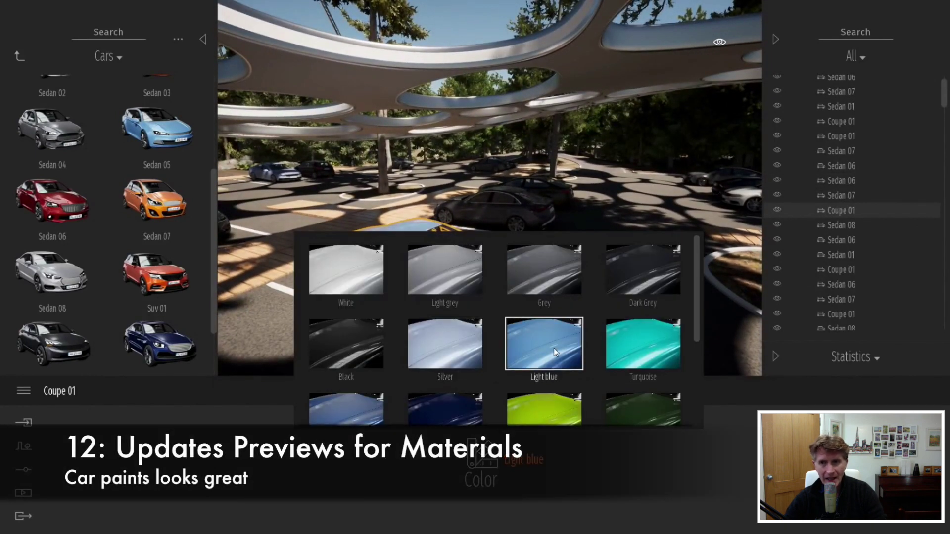
click(544, 270)
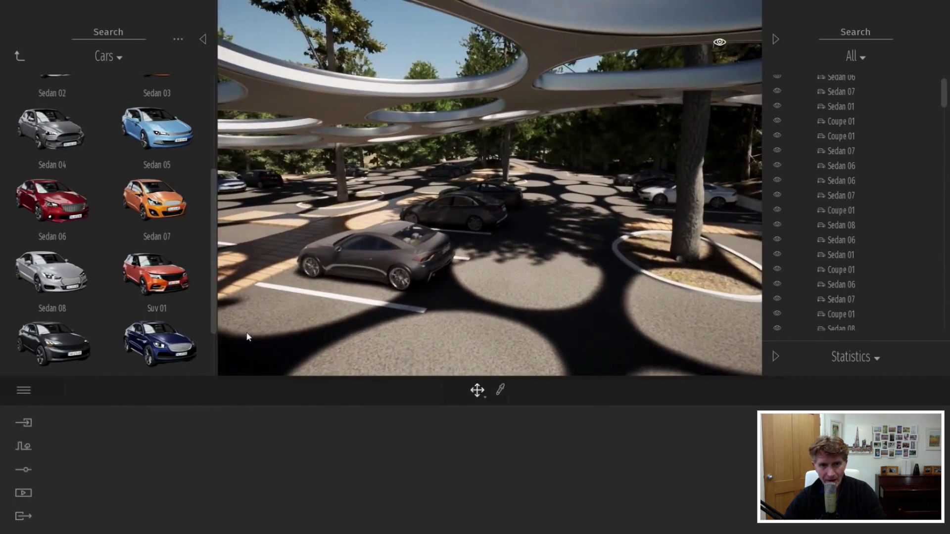
Create a new video starting at the forest cabins and add a second keyframe from a shifted viewpoint
click(295, 465)
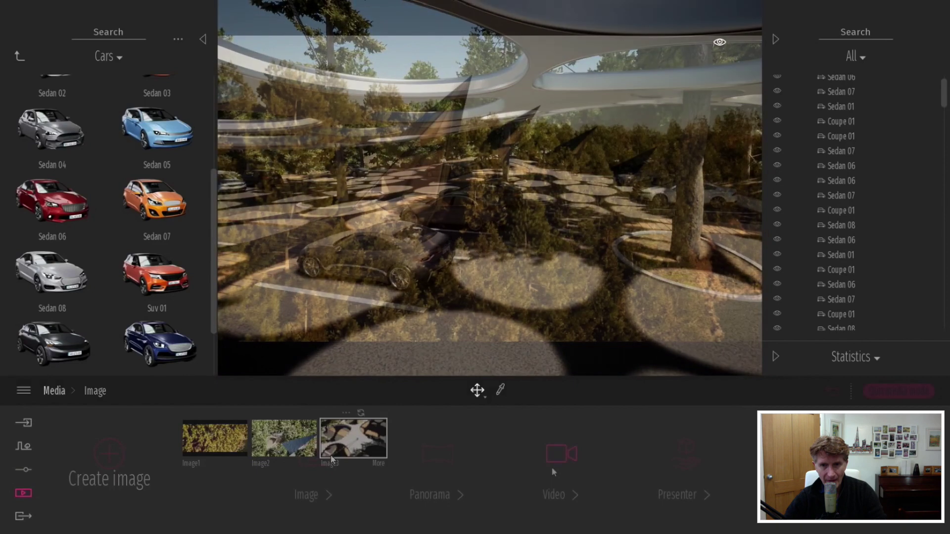
click(551, 467)
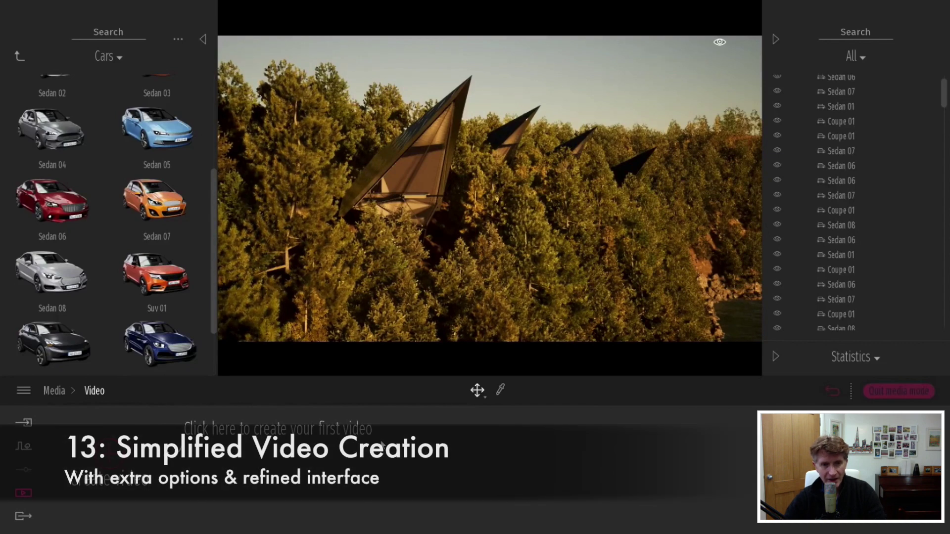
click(120, 466)
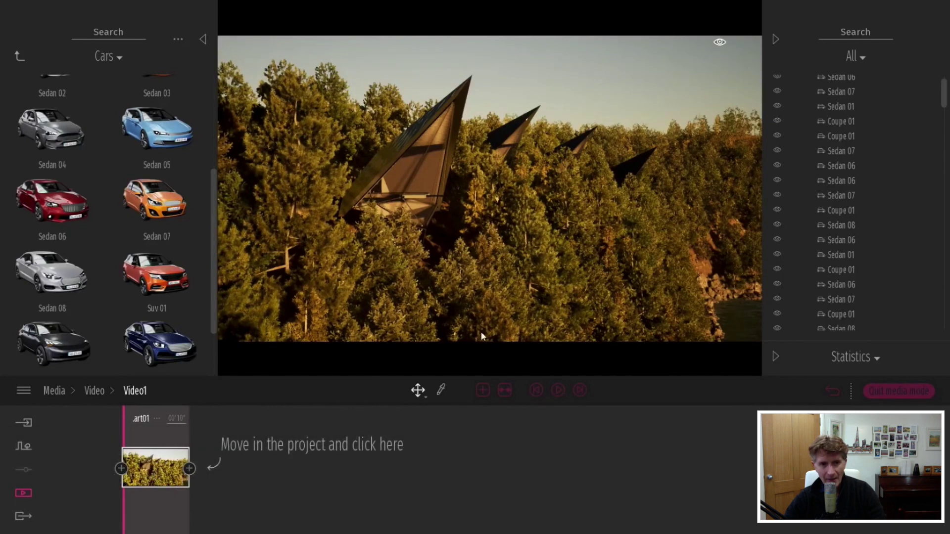
shift+middle_drag(618, 226, 540, 295)
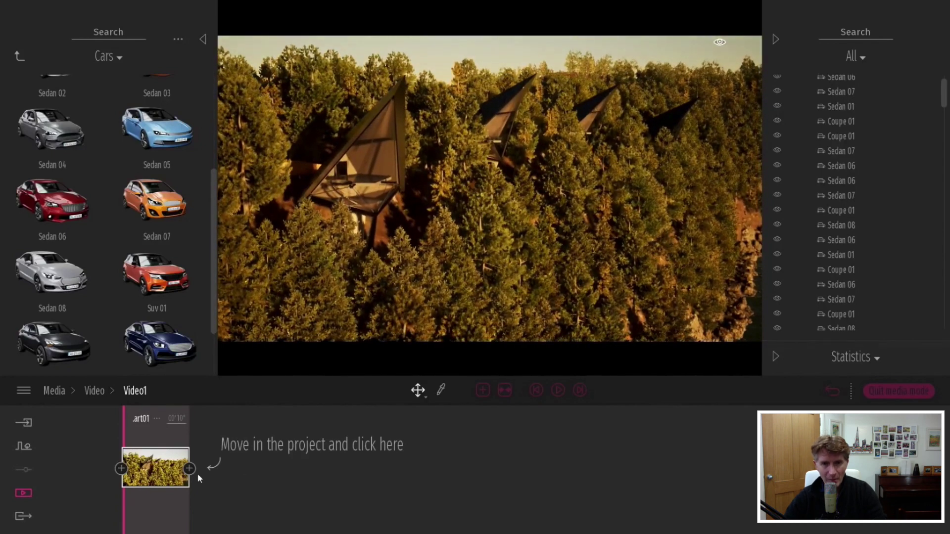
click(189, 469)
Play back the camera move between the first two keyframes from the start, and stop it
click(142, 472)
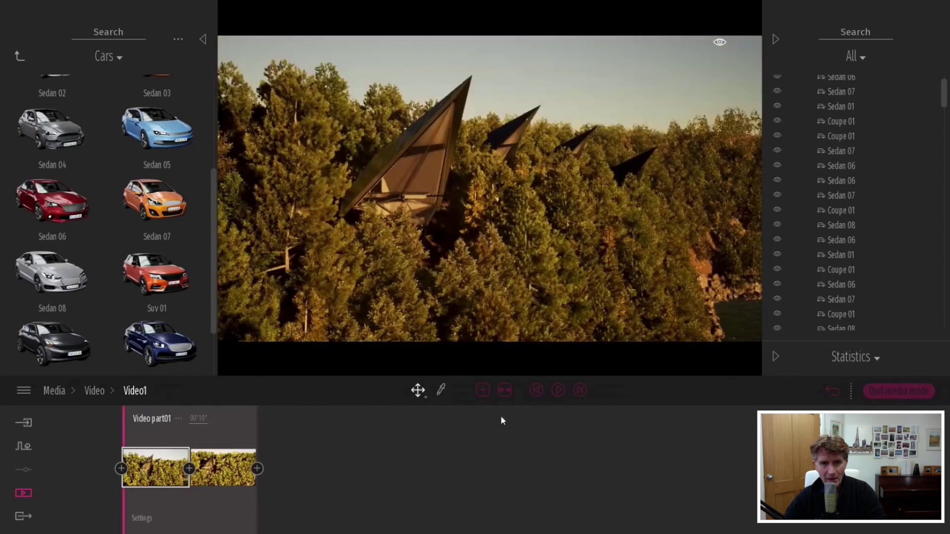
click(558, 391)
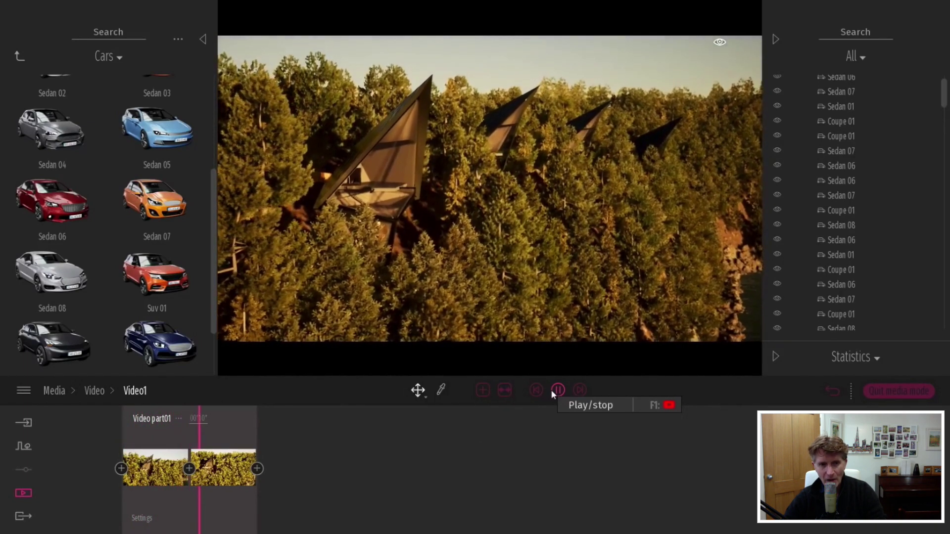
click(554, 391)
Extend the first clip with two more keyframes from slightly shifted cabin viewpoints, and scrub through its opening section
click(228, 469)
shift+middle_drag(590, 269, 515, 292)
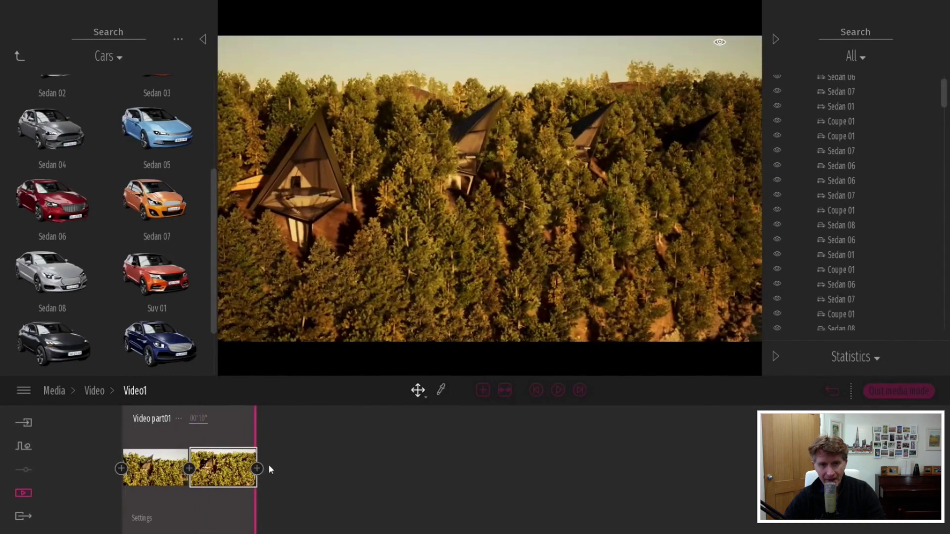
click(258, 470)
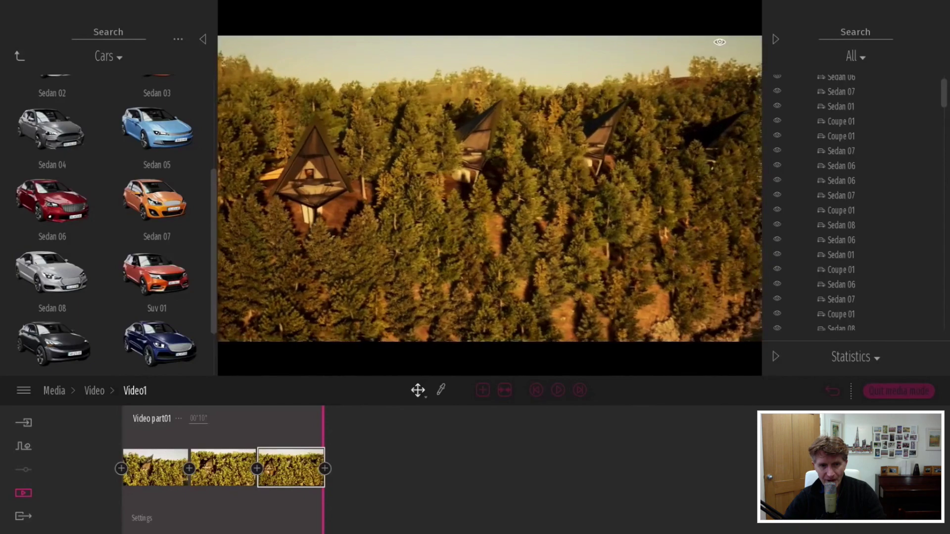
click(325, 469)
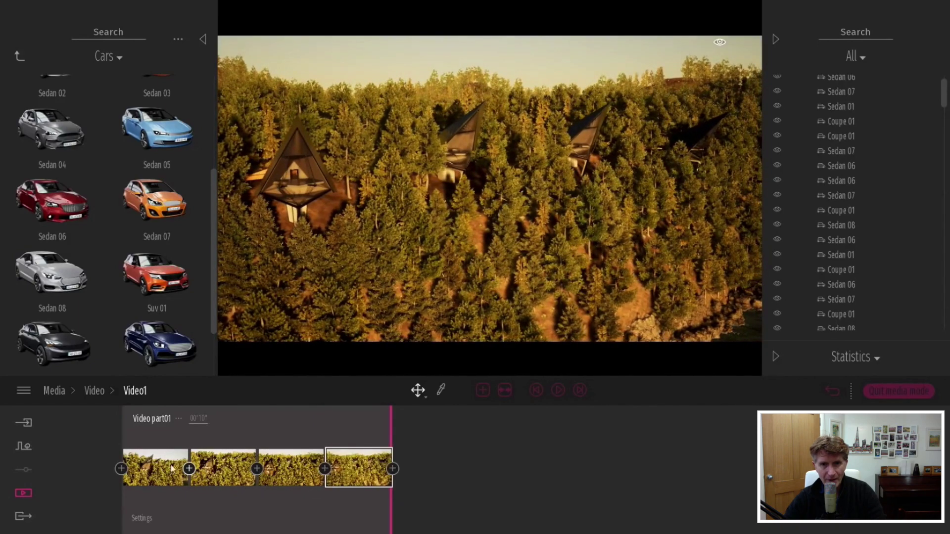
drag(121, 494, 228, 500)
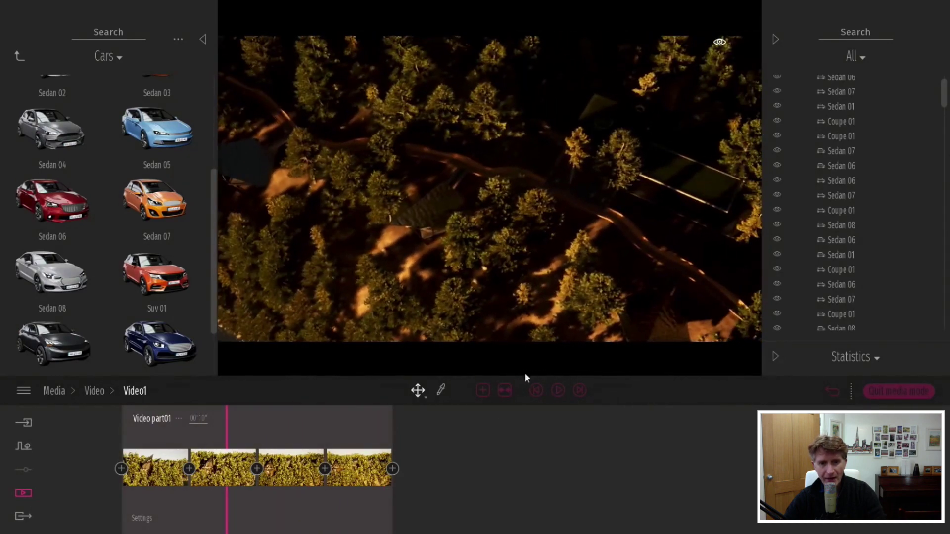
Add a second video clip from an overhead view of the green-roofed building and change its time of day to bright daylight
click(481, 391)
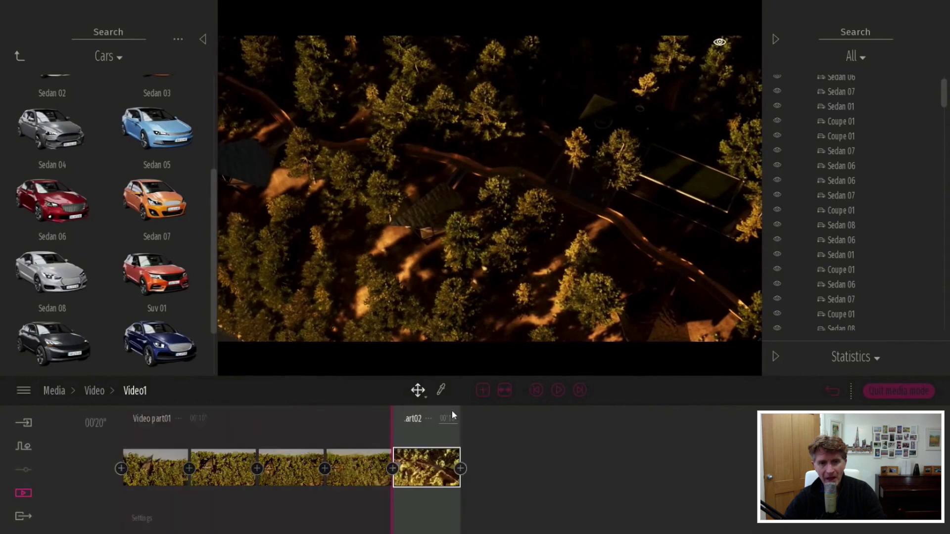
click(452, 493)
click(331, 490)
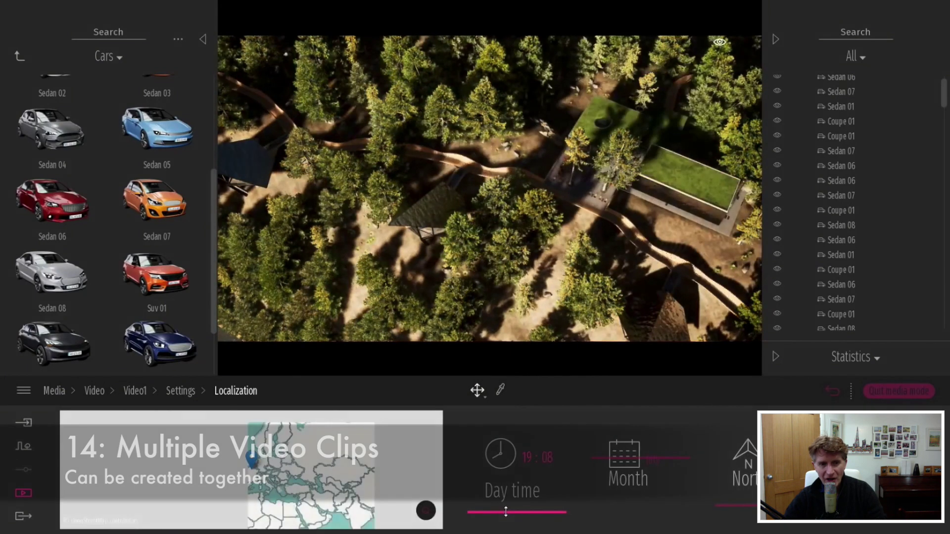
click(180, 391)
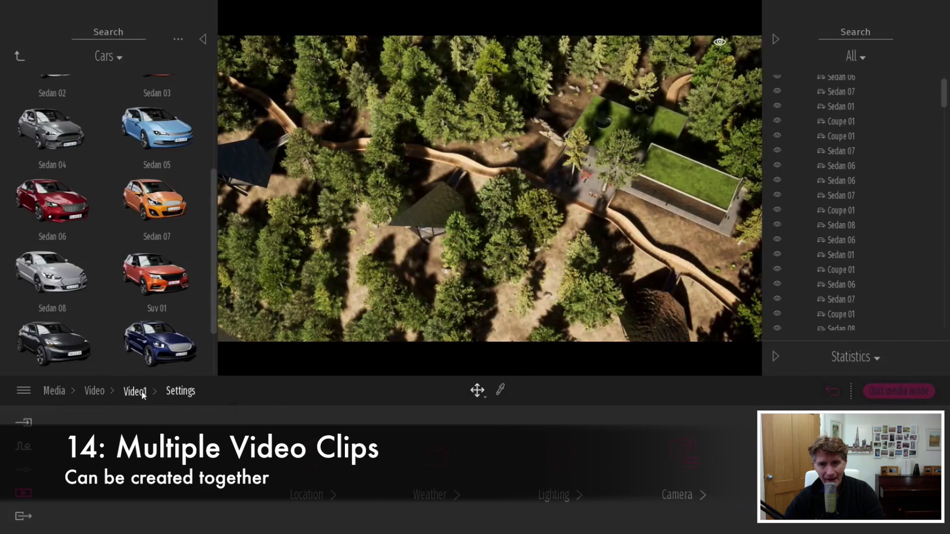
click(135, 391)
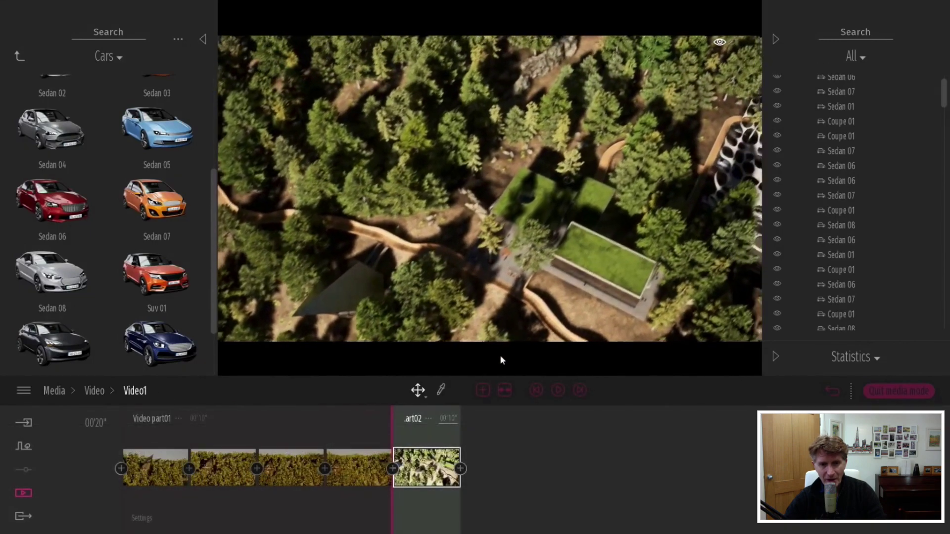
Add a second keyframe to Video part02 from a shifted overhead view, and start a third clip above the forest road
click(460, 469)
right_drag(452, 297, 480, 173)
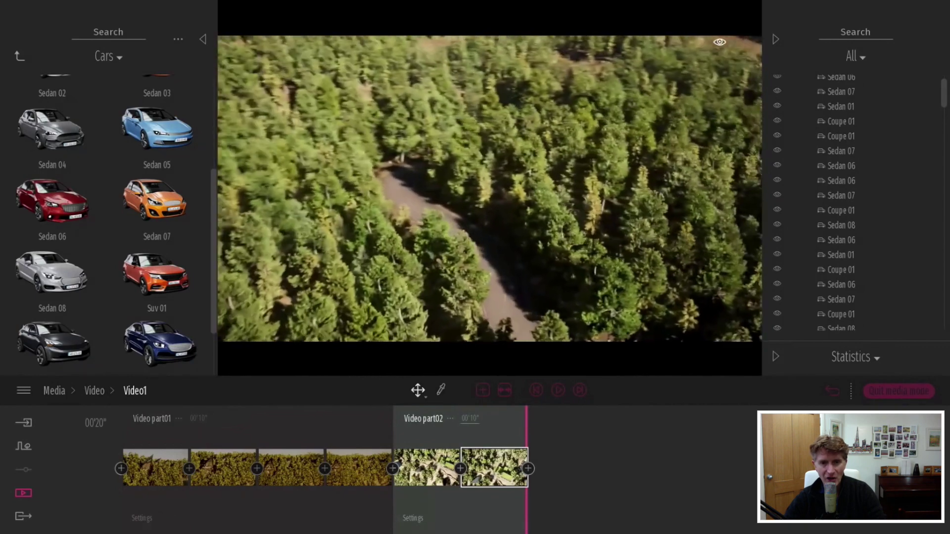
click(483, 395)
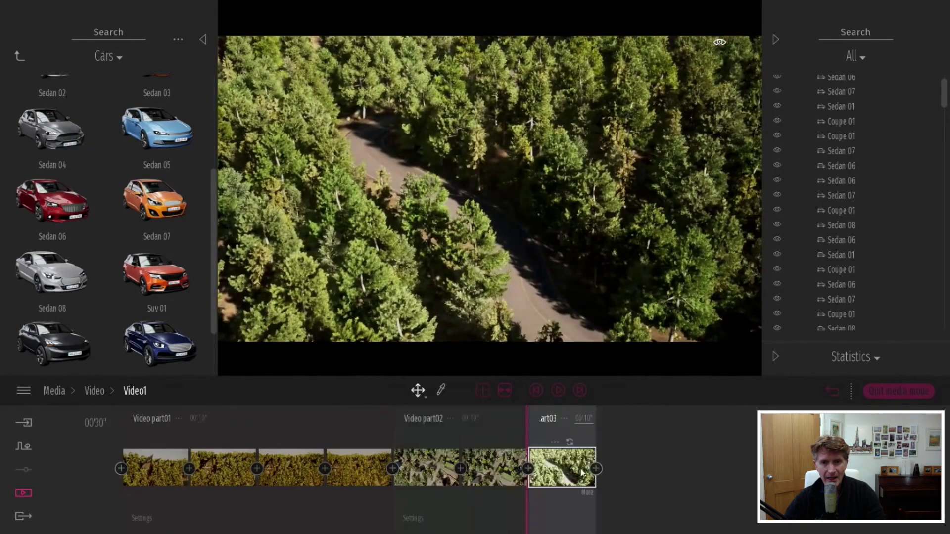
Change the third clip's time of day so the forest road is brightly sunlit, and return to Video1's timeline
click(586, 490)
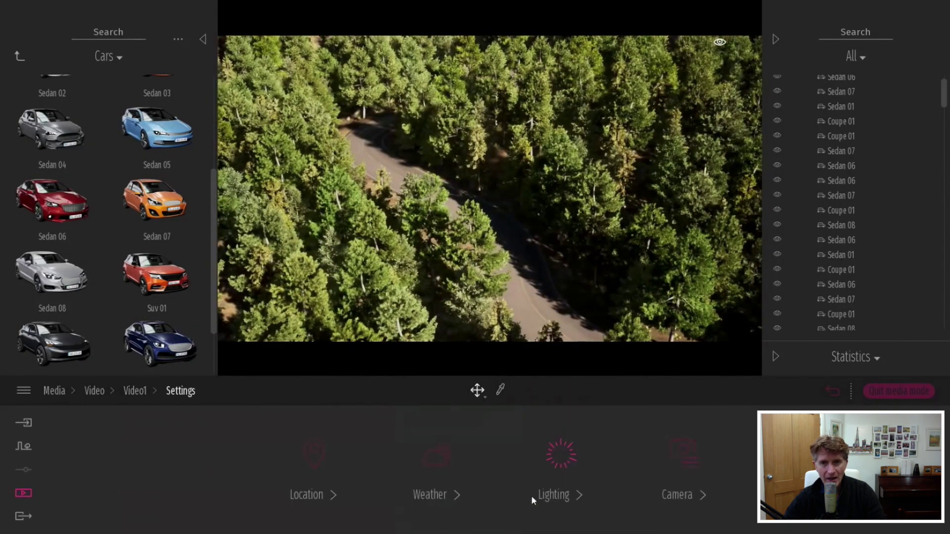
click(338, 468)
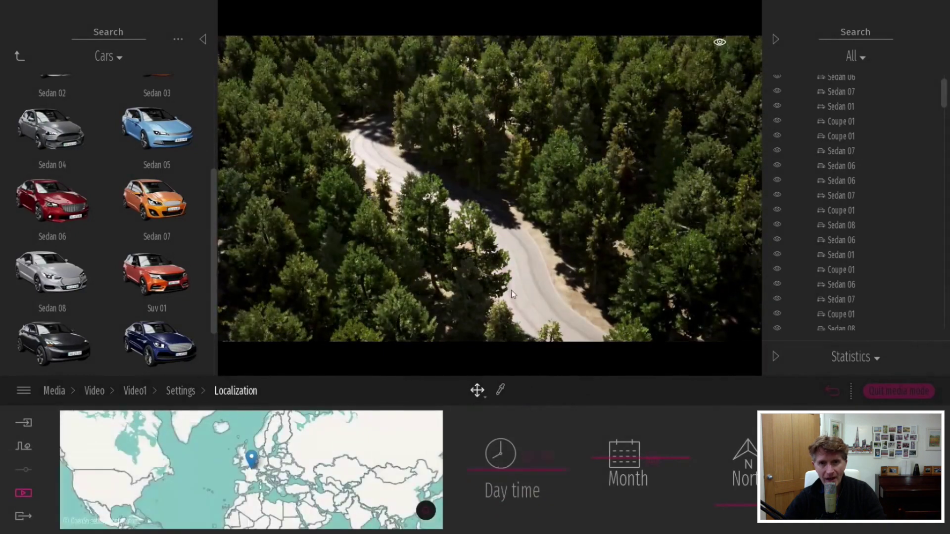
click(130, 396)
click(99, 393)
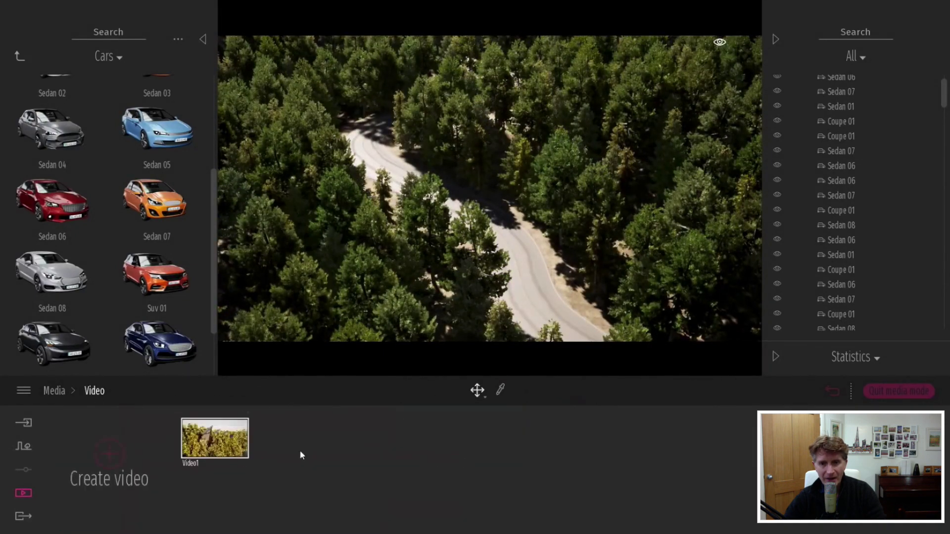
click(218, 440)
Add a second keyframe to the forest road clip from a shifted view, and scrub the timeline back into Video part02
click(544, 461)
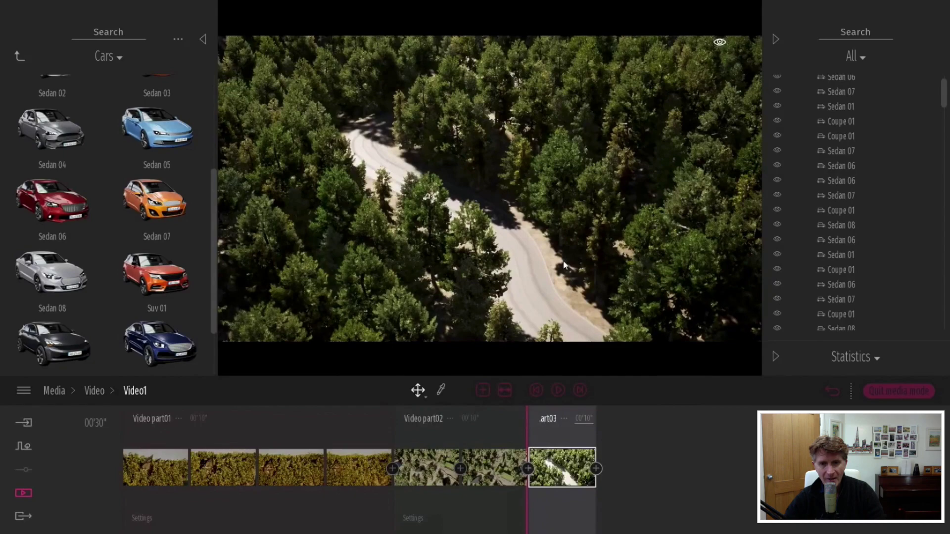
click(595, 469)
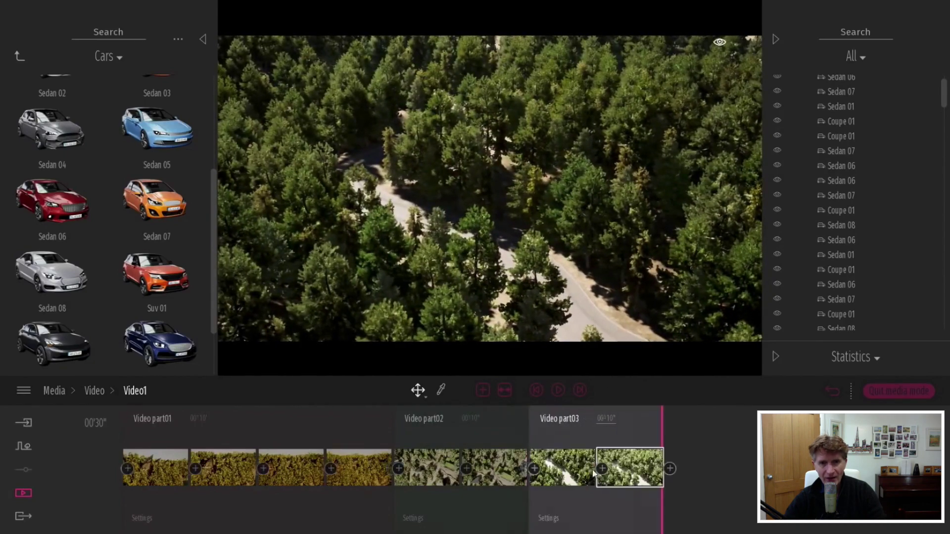
click(576, 474)
drag(569, 498, 431, 493)
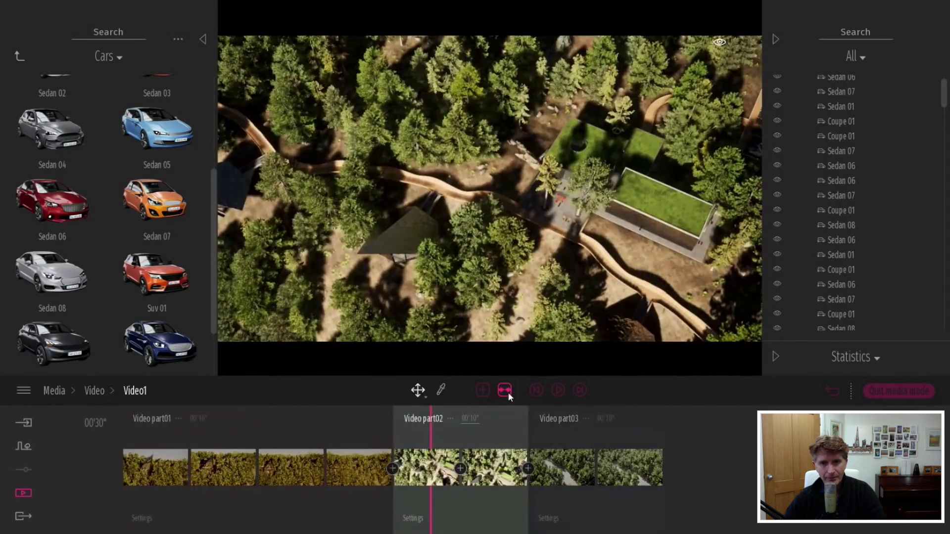
Condense Video1's timeline to one thumbnail per clip, and try repositioning Video part02 and adding a transition at its end
click(509, 393)
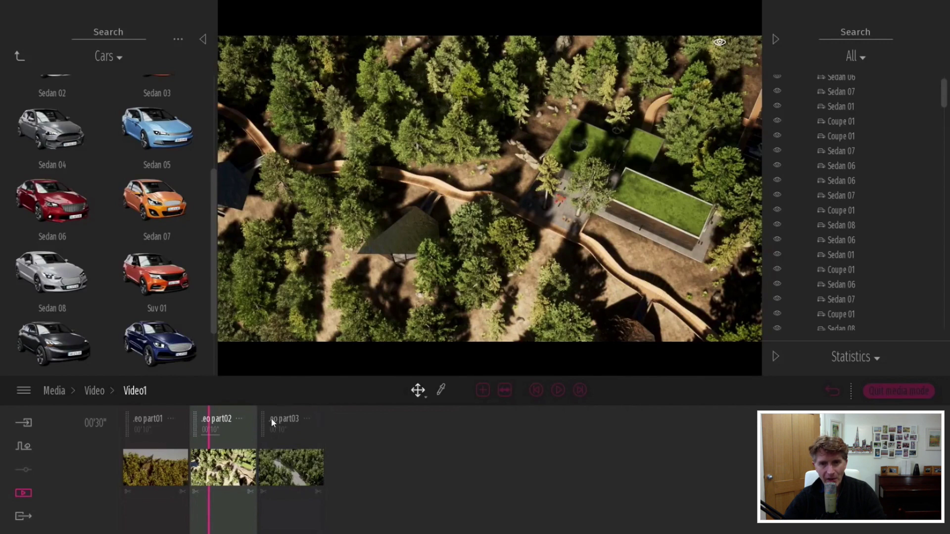
drag(195, 423, 259, 422)
click(250, 490)
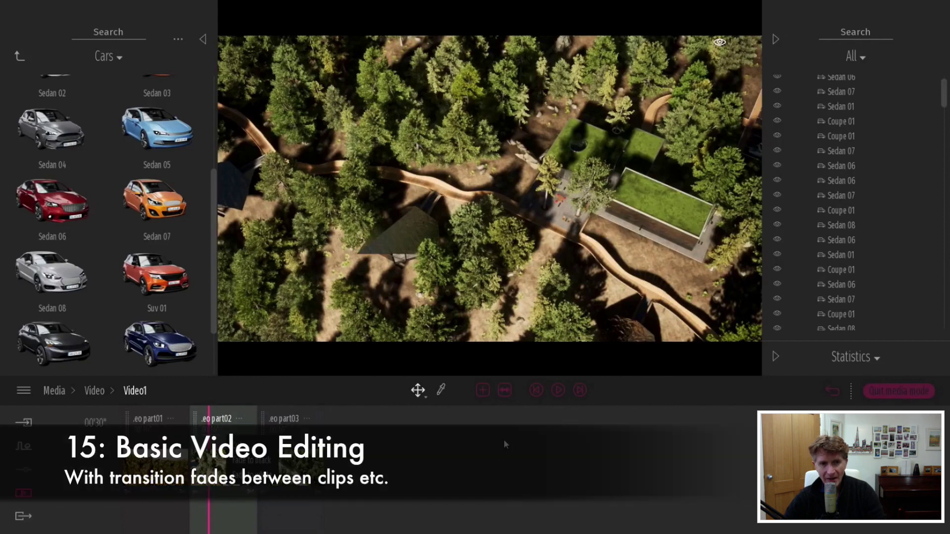
click(506, 391)
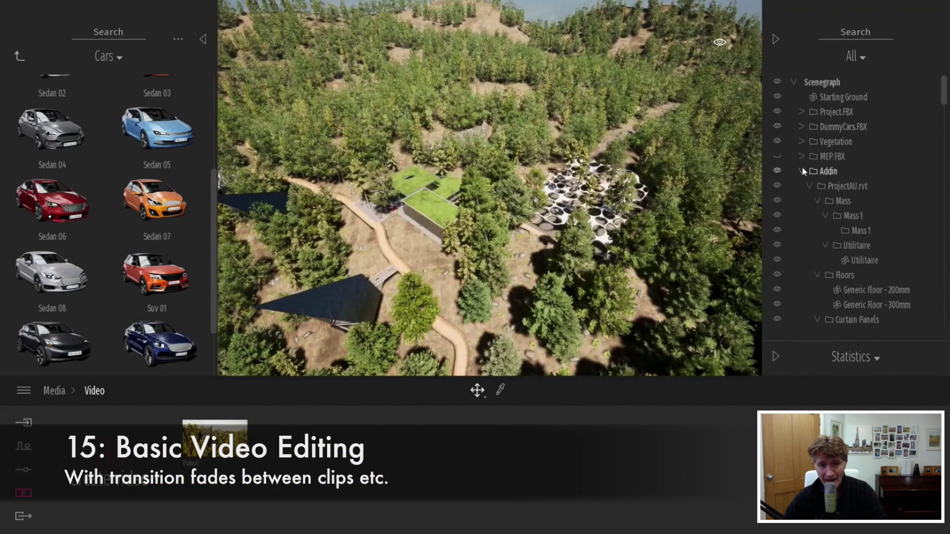
Make the MEP.FBX container visible and view its green services box and pipework from beneath the terrain
click(830, 157)
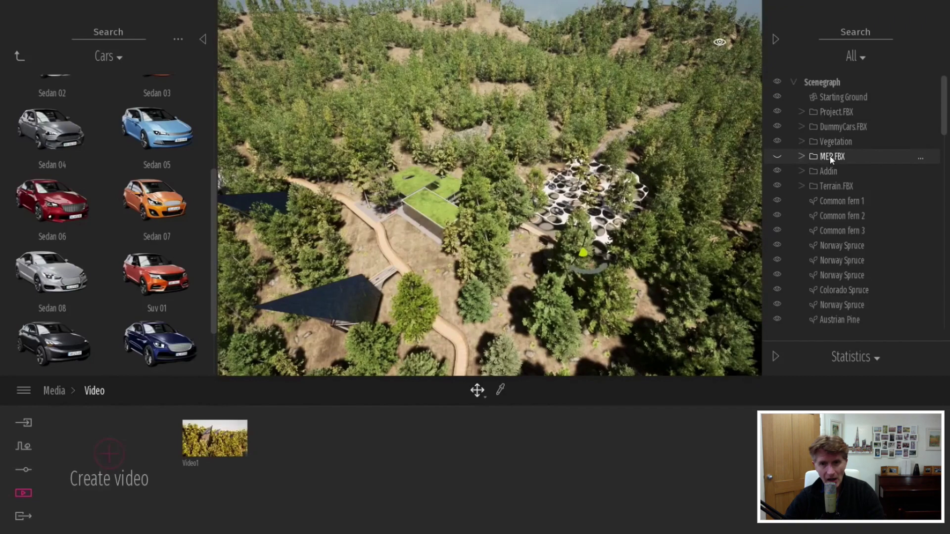
click(777, 156)
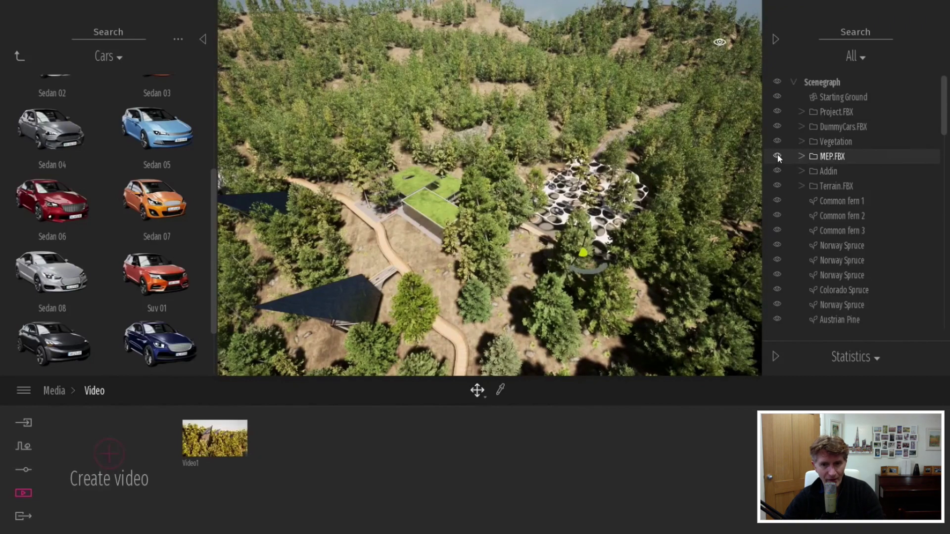
scroll(540, 256, up, 3)
right_drag(540, 255, 613, 255)
scroll(538, 253, up, 10)
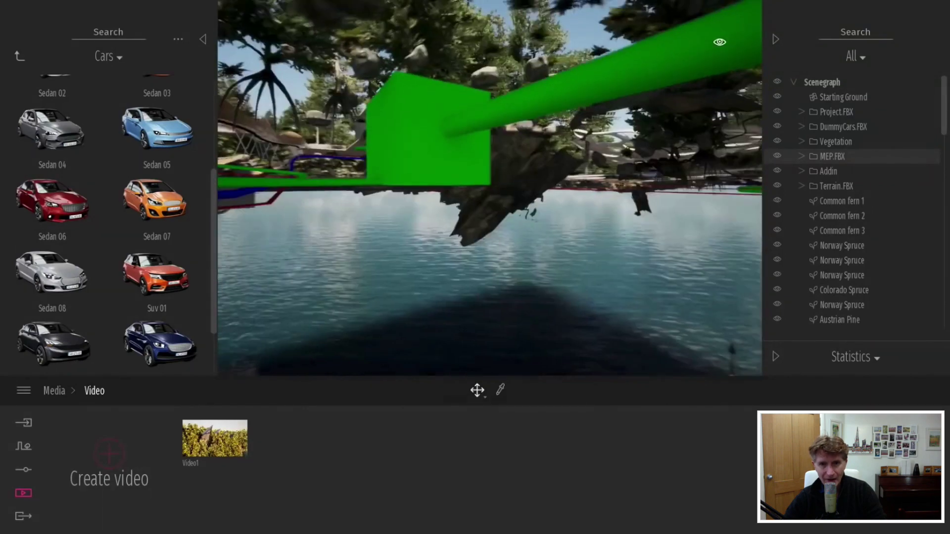
right_drag(536, 252, 643, 268)
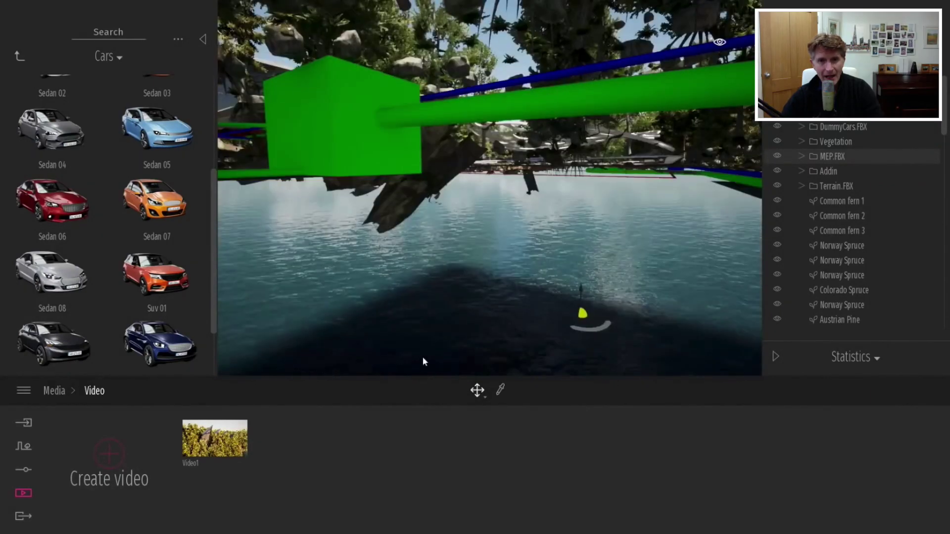
Pick the green pipework's M_Egout material, list the scene's materials, and select M_Water after locating M_Elec
click(397, 168)
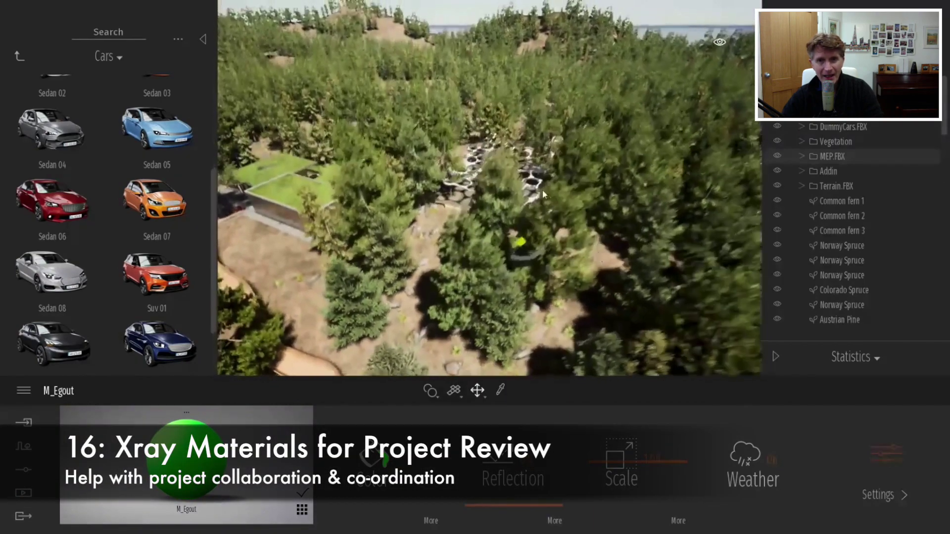
click(301, 510)
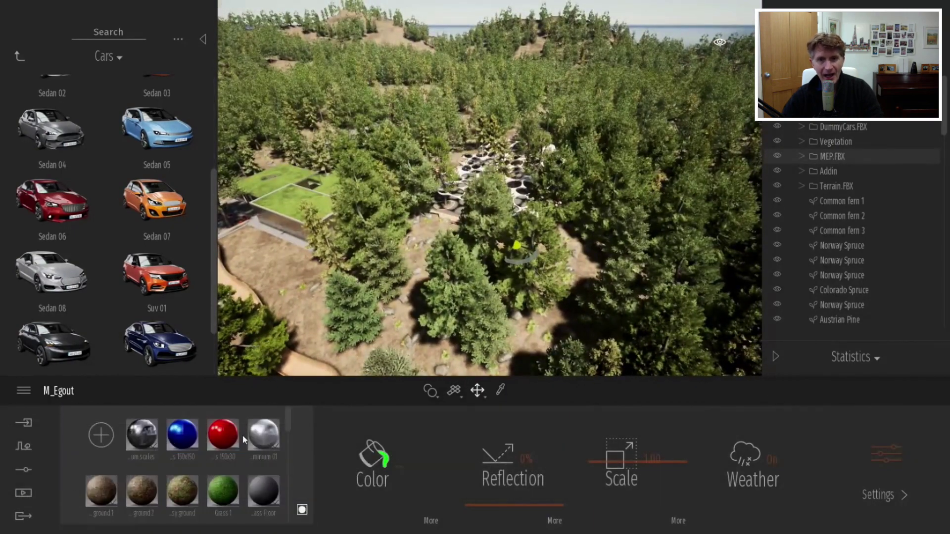
scroll(250, 456, down, 6)
scroll(251, 461, down, 4)
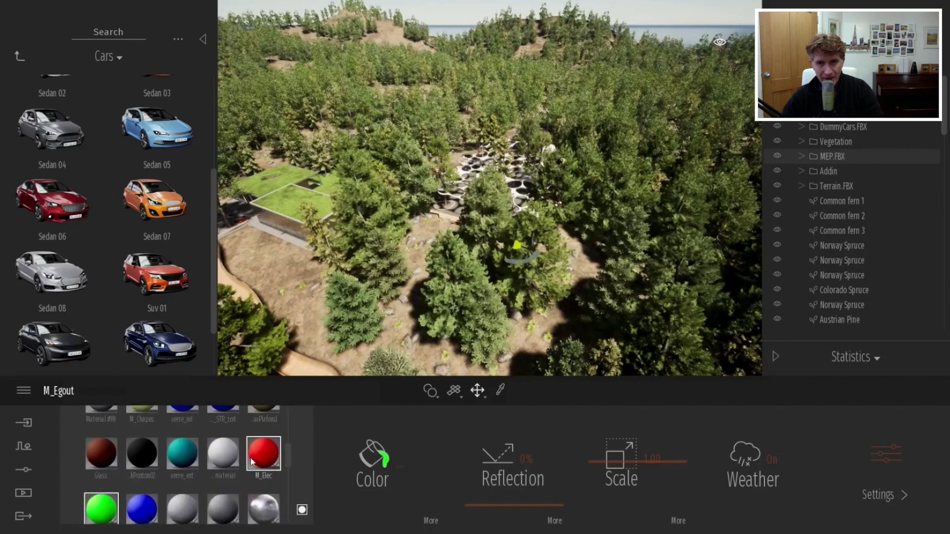
scroll(246, 456, up, 1)
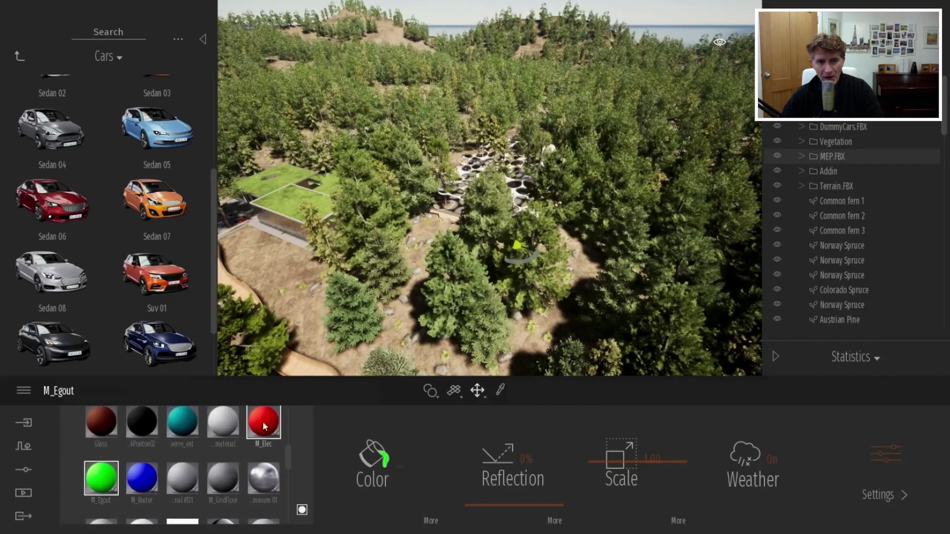
click(265, 426)
scroll(204, 476, up, 1)
scroll(204, 475, down, 1)
click(149, 510)
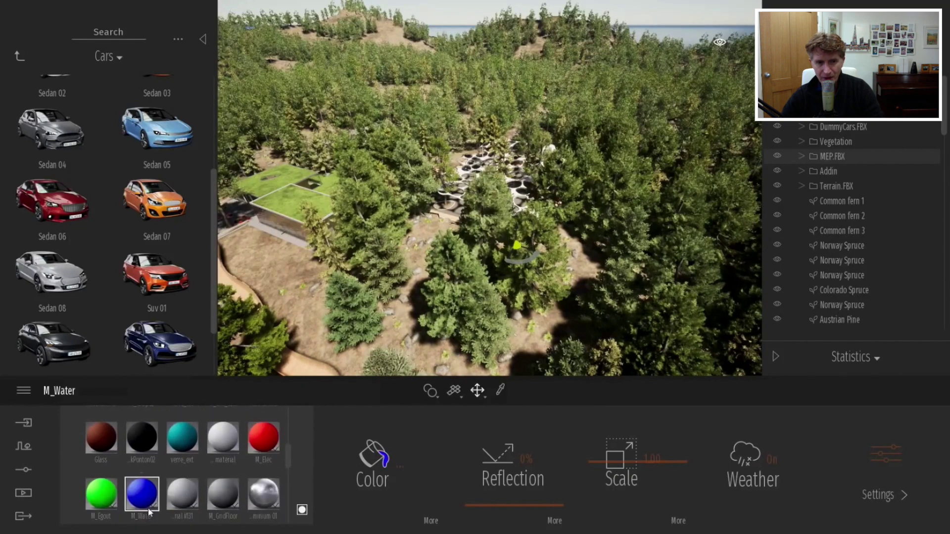
Turn on Xray for the M_Water material and hide both side panels to enlarge the view
click(877, 457)
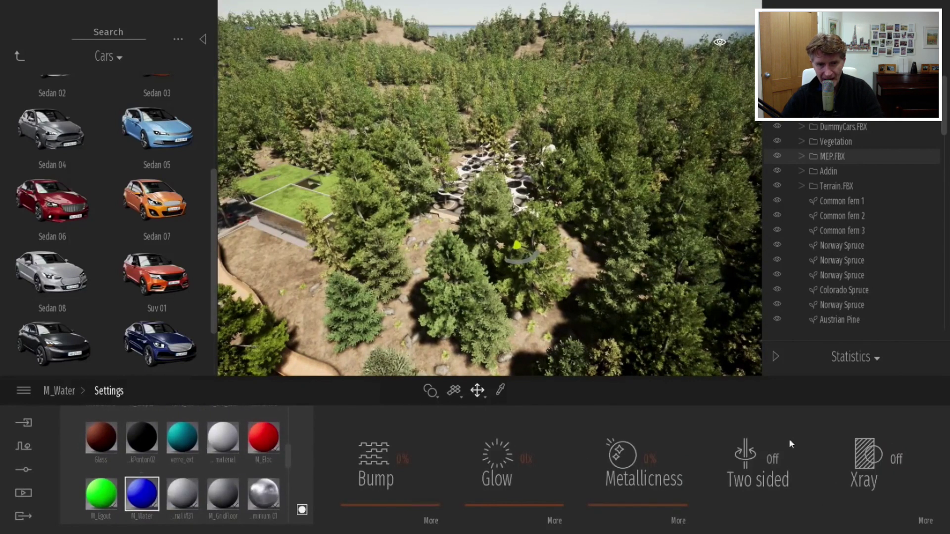
click(776, 39)
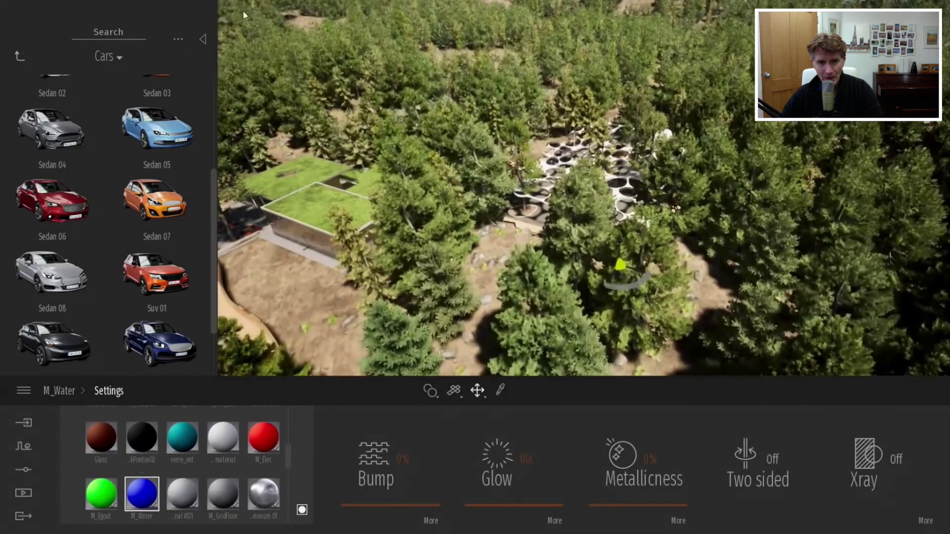
click(204, 39)
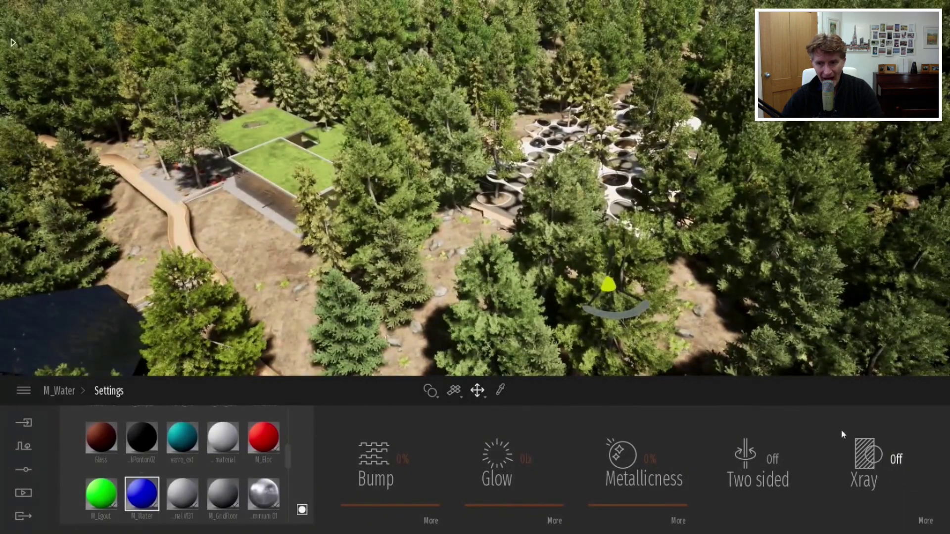
click(880, 456)
mouse_move(554, 251)
right_down()
mouse_move(693, 233)
mouse_move(712, 240)
mouse_move(653, 250)
mouse_move(540, 239)
right_up()
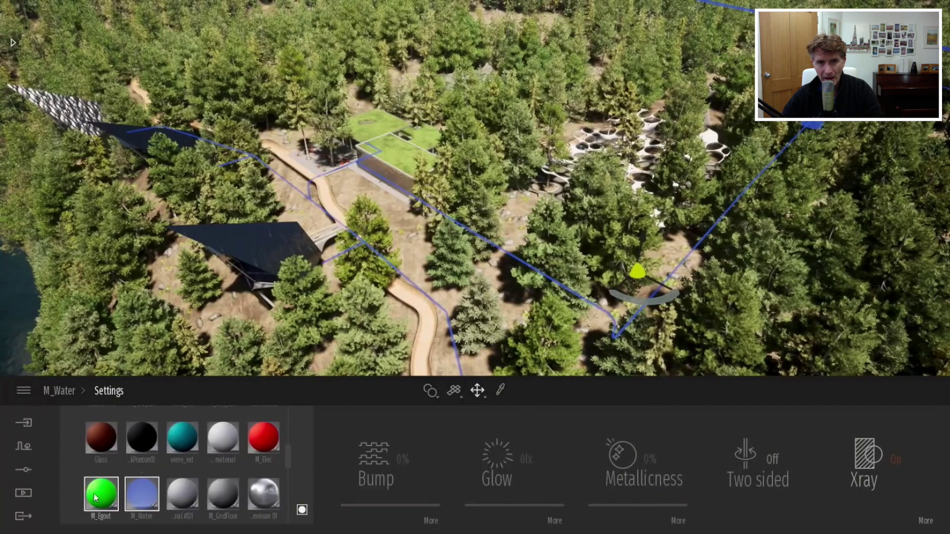
Turn on Xray for the M_Egout material and set its Xray color to bright green
click(96, 495)
click(887, 452)
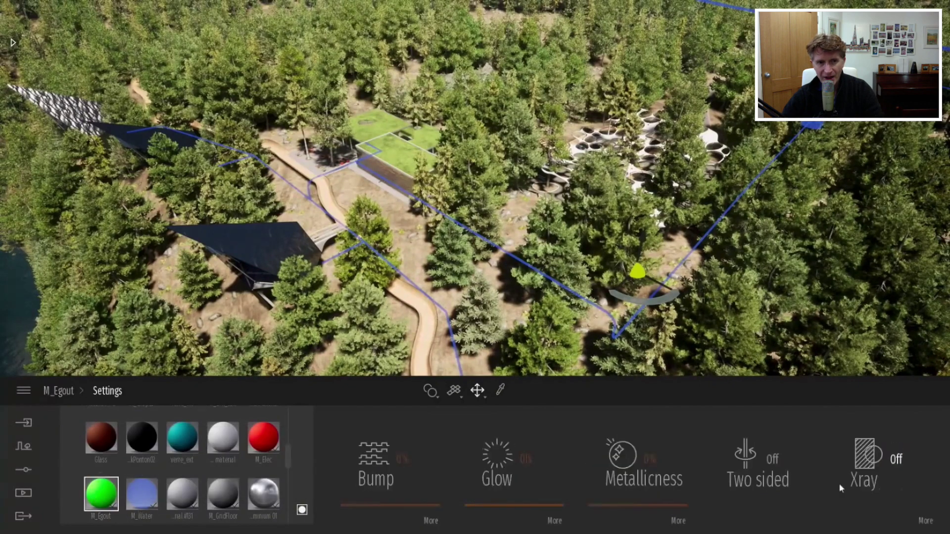
click(894, 470)
click(926, 520)
click(744, 454)
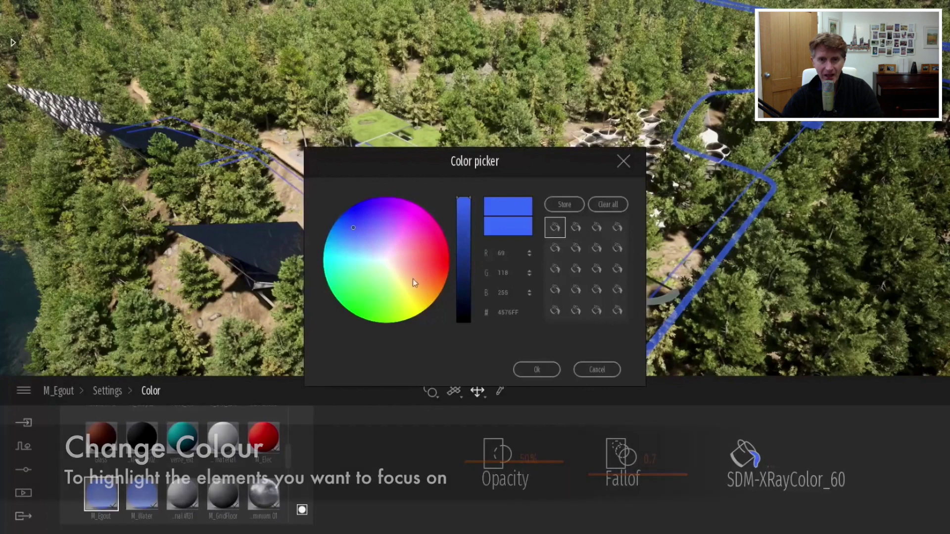
click(357, 313)
click(536, 370)
Turn on Xray for the M_Elec material and set its Xray color to bright red
click(275, 438)
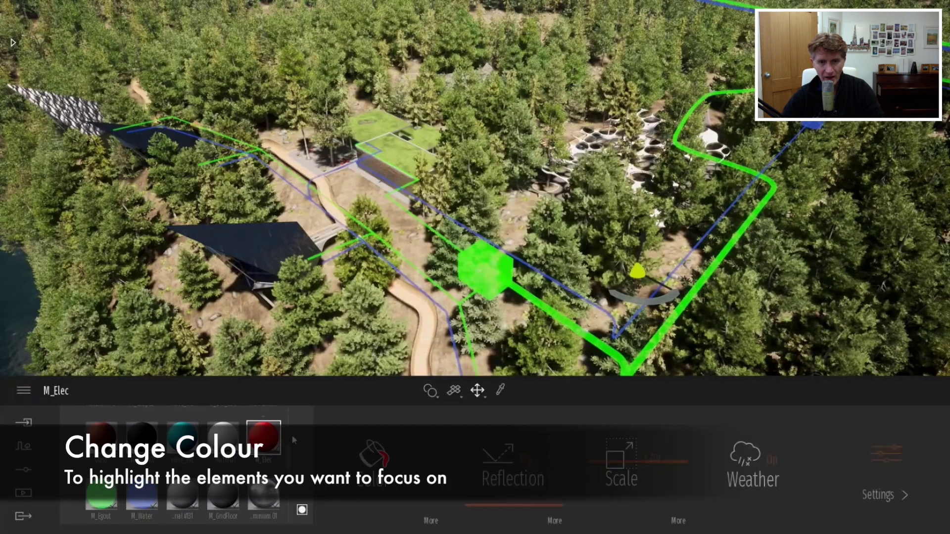
click(905, 460)
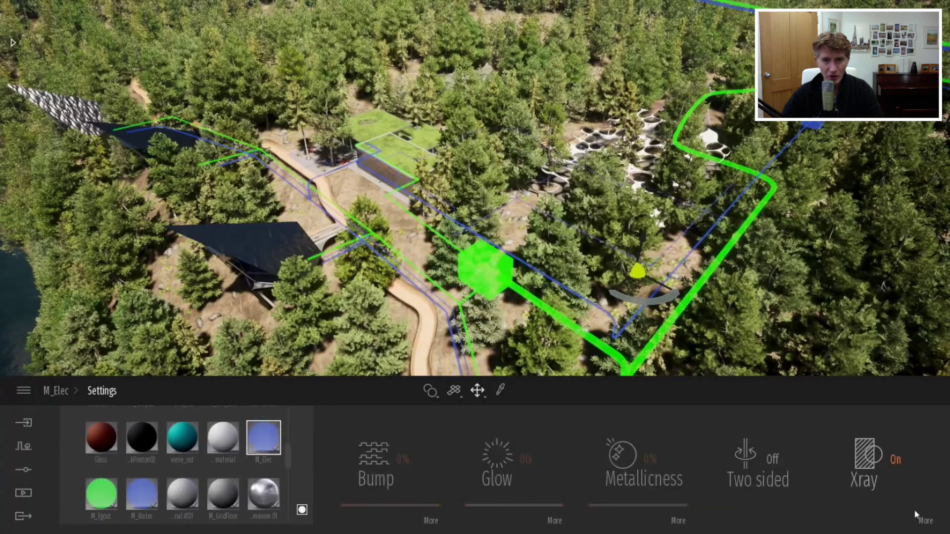
click(926, 522)
click(773, 459)
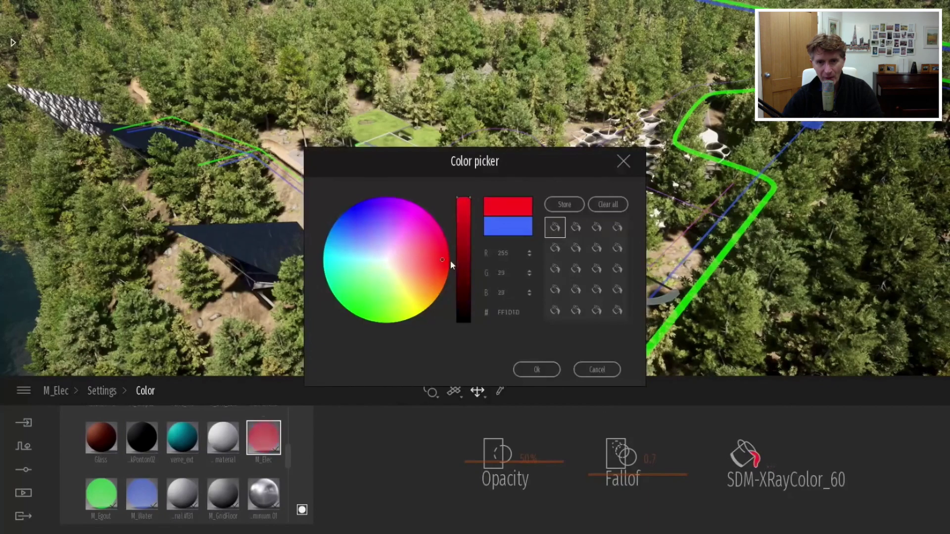
click(547, 370)
Compare the glass-walled building from close up with the MEP.FBX services hidden and shown
shift+middle_drag(673, 271, 621, 213)
right_drag(621, 213, 681, 207)
key(w)
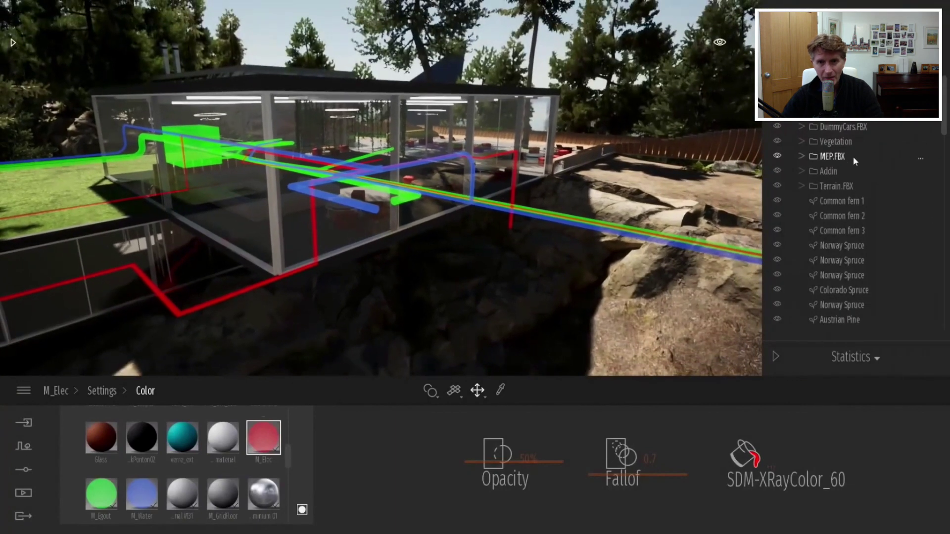
click(777, 156)
click(777, 156)
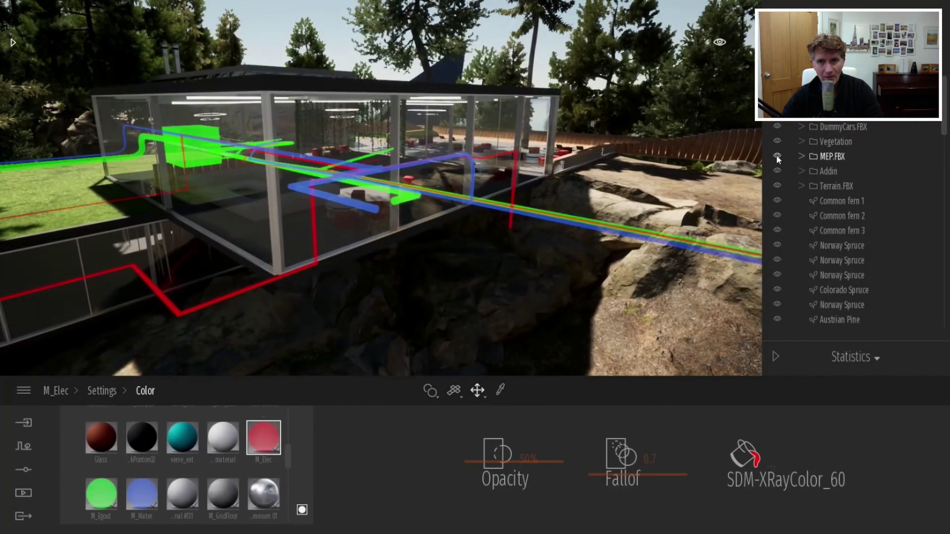
click(778, 155)
click(777, 156)
Hide the MEP.FBX container and create an image from an aerial view of the shoreline site
right_drag(563, 200, 514, 260)
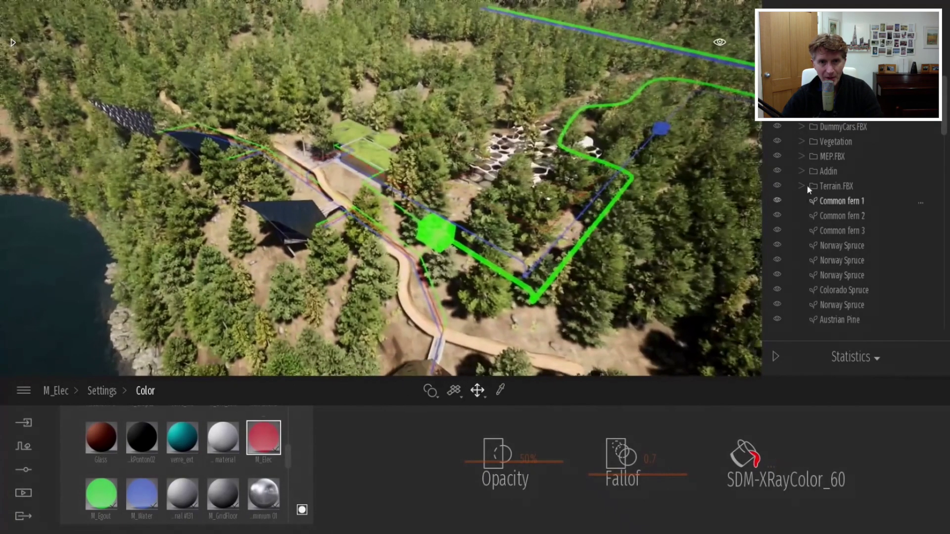
click(778, 156)
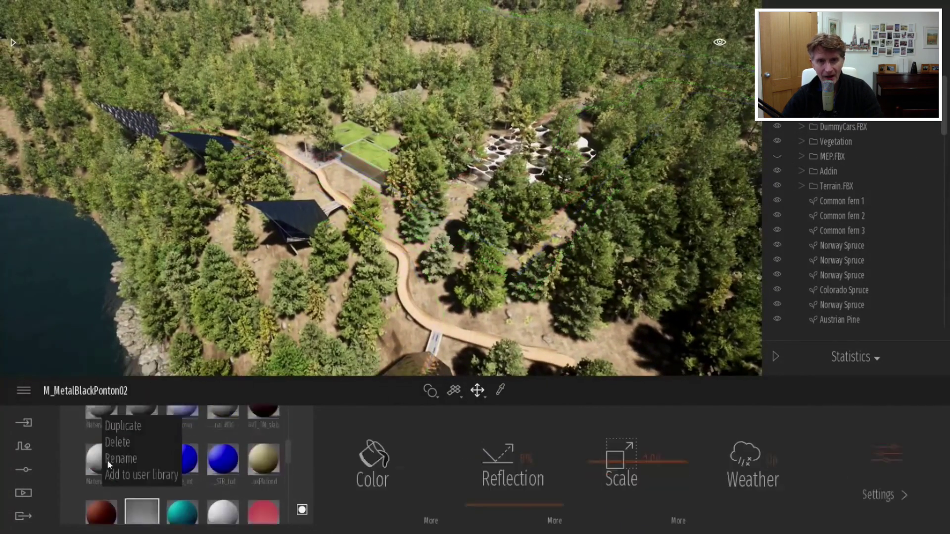
click(23, 493)
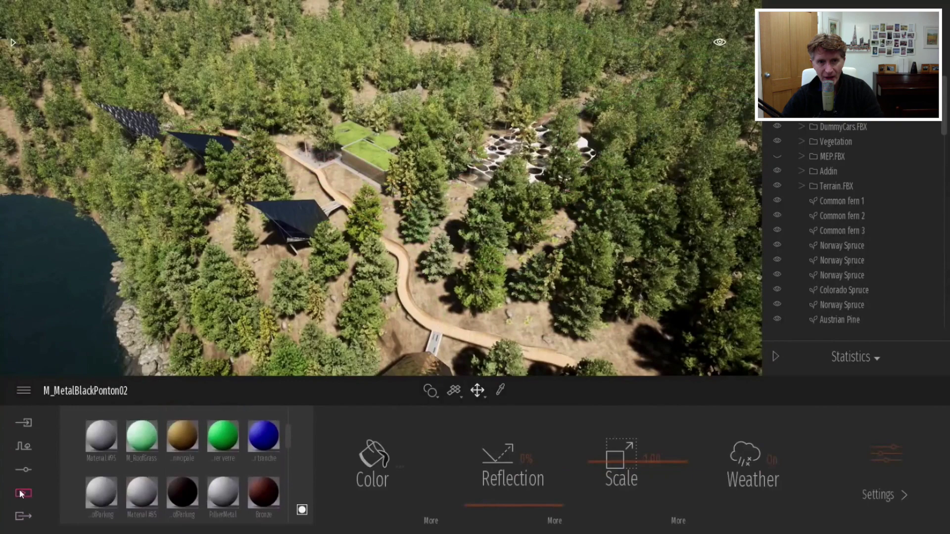
click(307, 461)
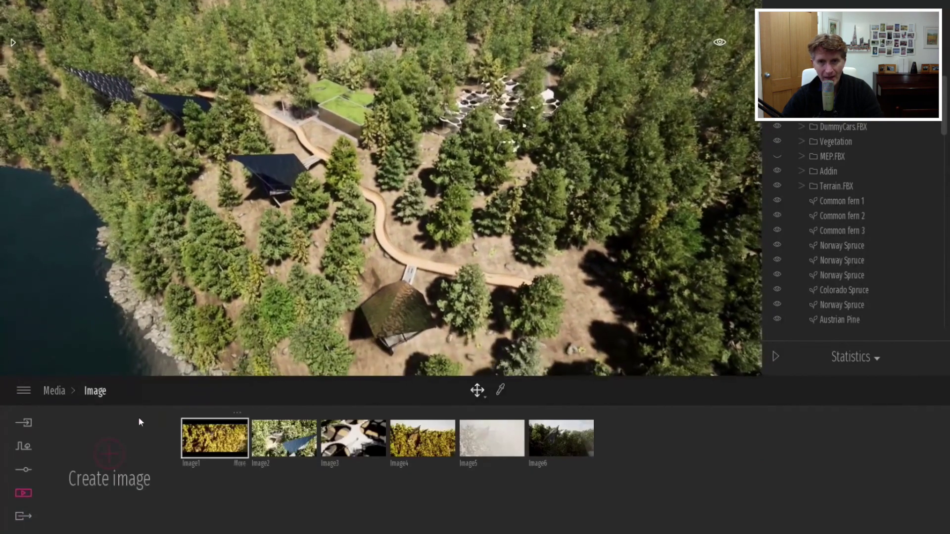
click(118, 453)
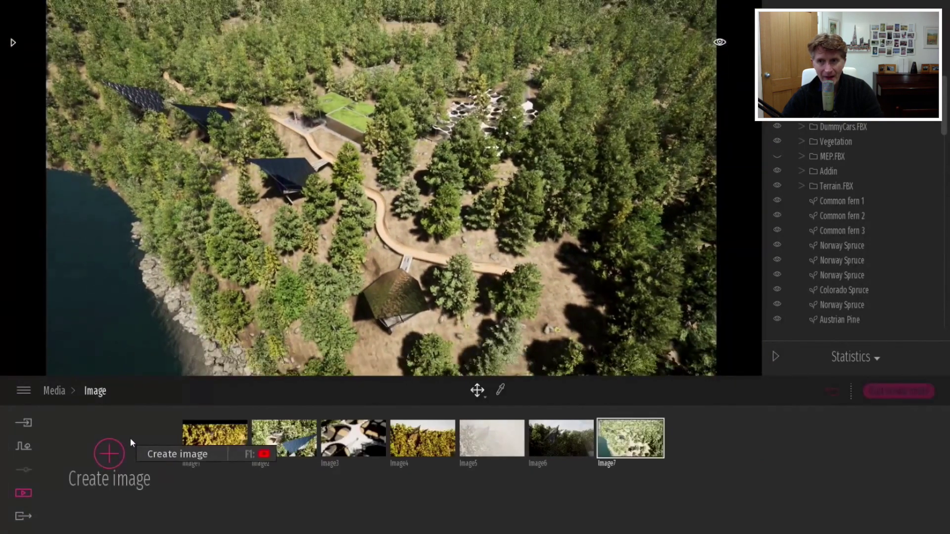
Show MEP.FBX, create a second image from the same aerial view, and recall Image7 before leaving media mode
click(778, 156)
click(123, 453)
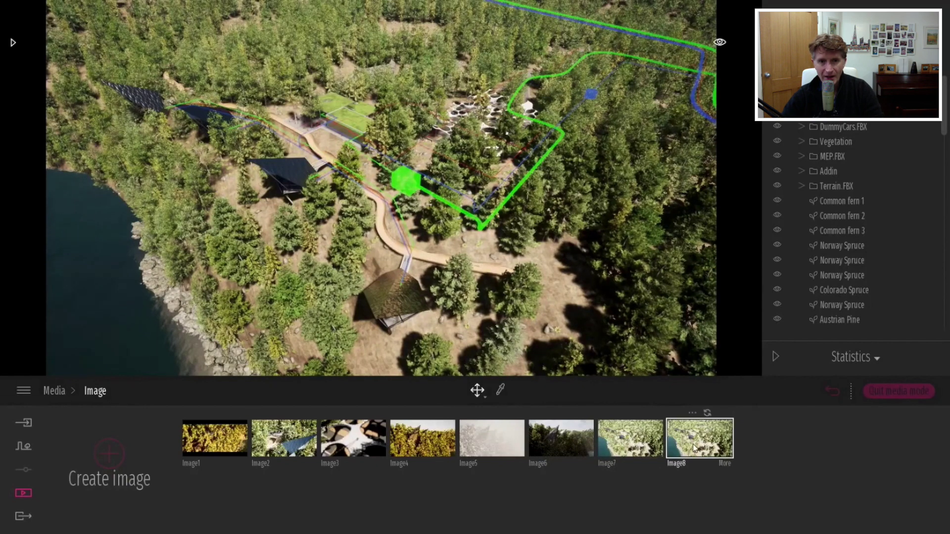
click(645, 445)
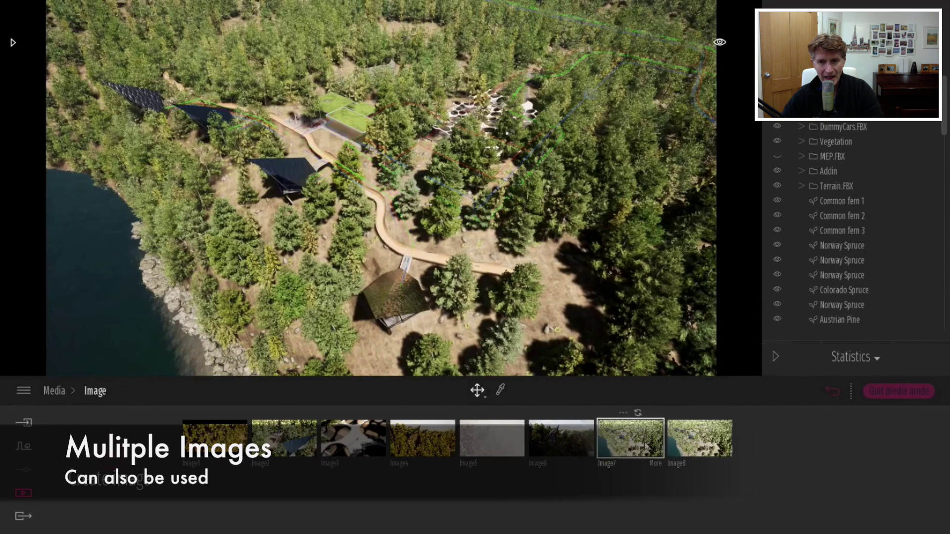
click(866, 393)
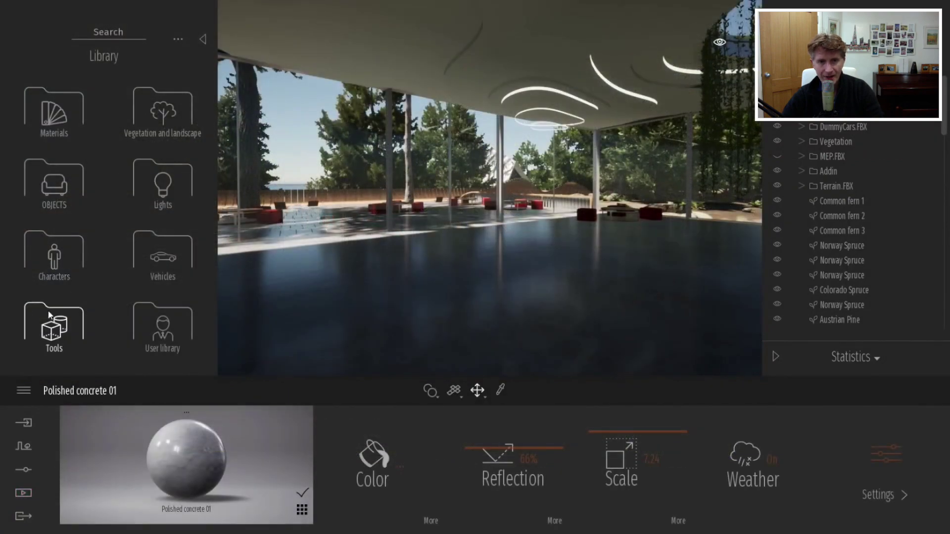
Place a note near the glazing inside the pavilion and set its size to 5%
click(50, 316)
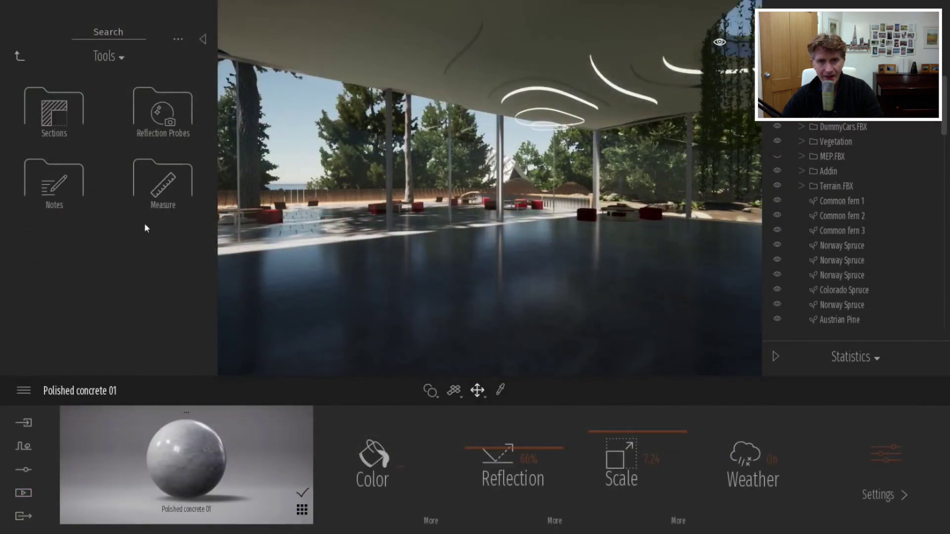
click(67, 197)
drag(332, 161, 312, 128)
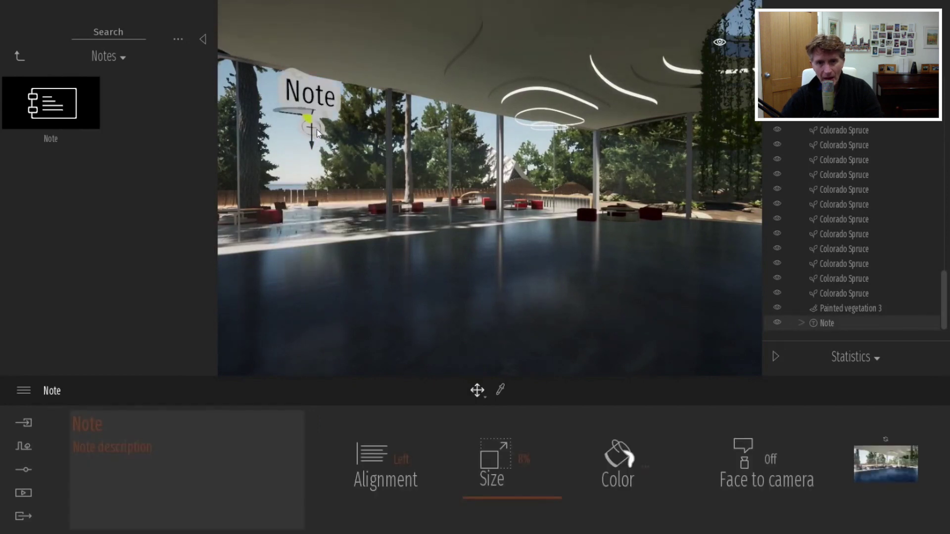
drag(509, 506, 510, 502)
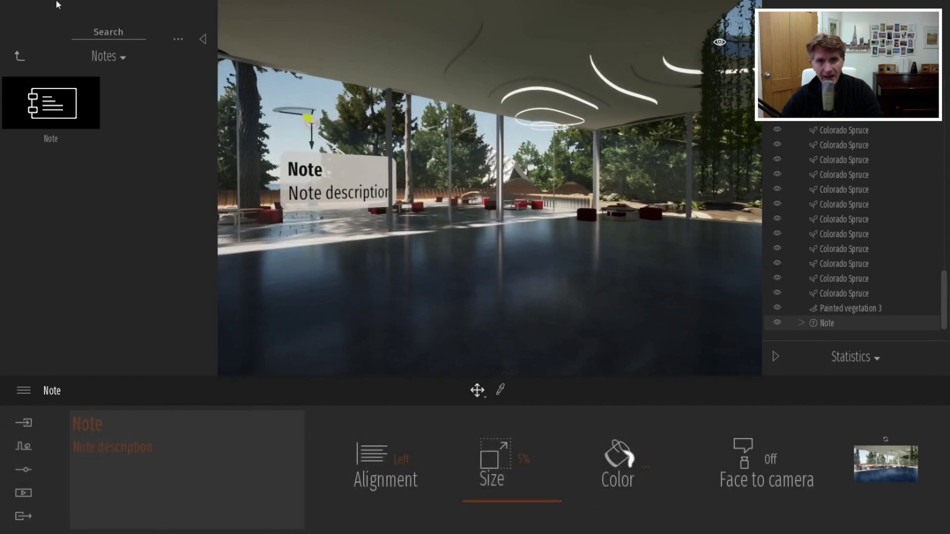
Export the project's note as a BCF file
click(22, 7)
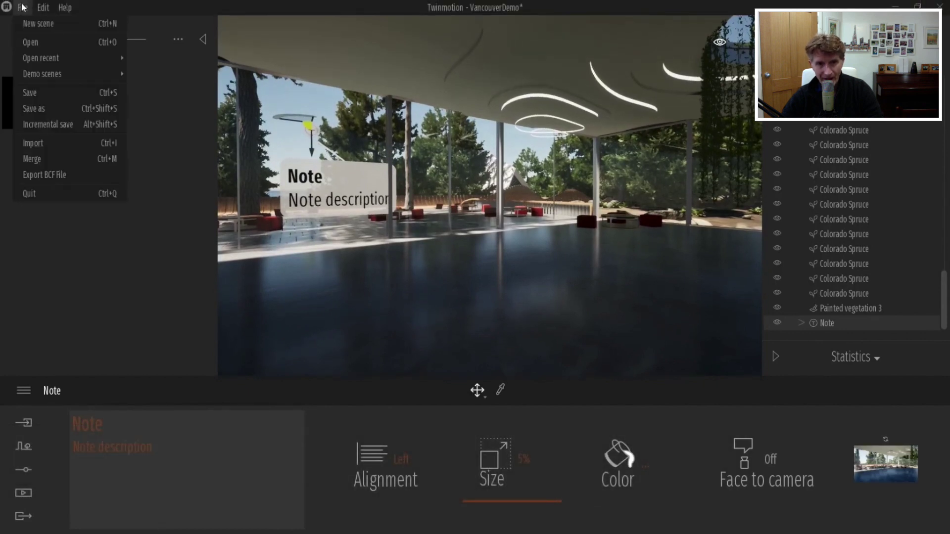
click(68, 170)
click(431, 250)
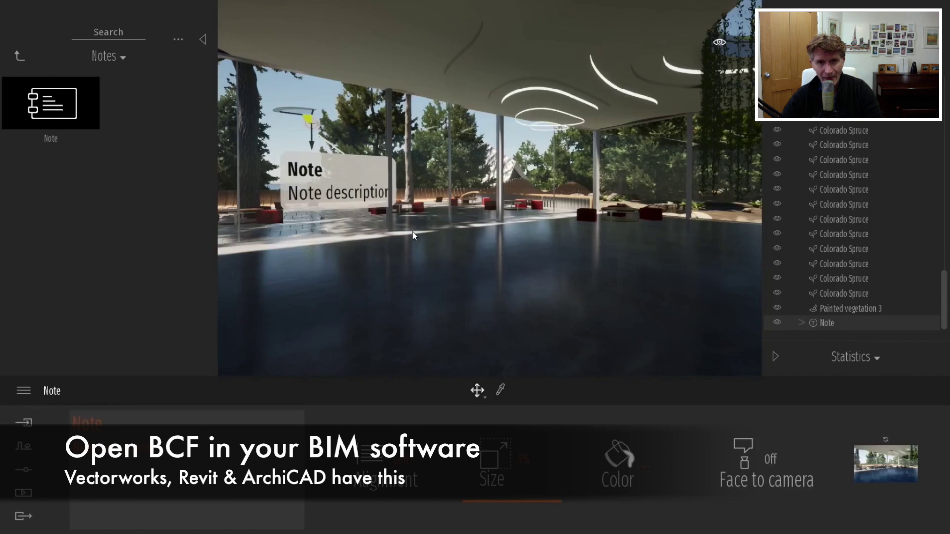
Switch to Revit and change the closed sliding glass door in the front curtain wall to the Sliding_Glass_DoorOpened type
key(alt+Tab)
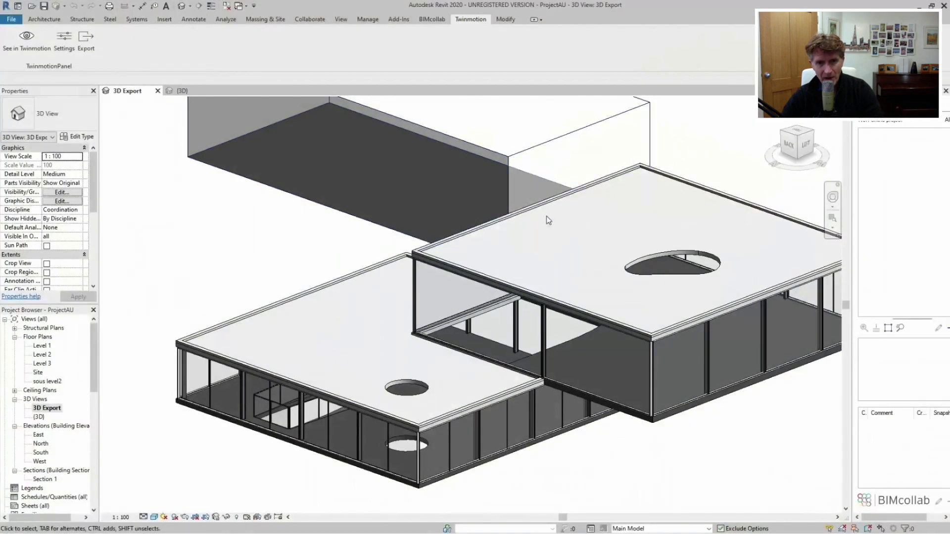
shift+middle_drag(547, 219, 401, 232)
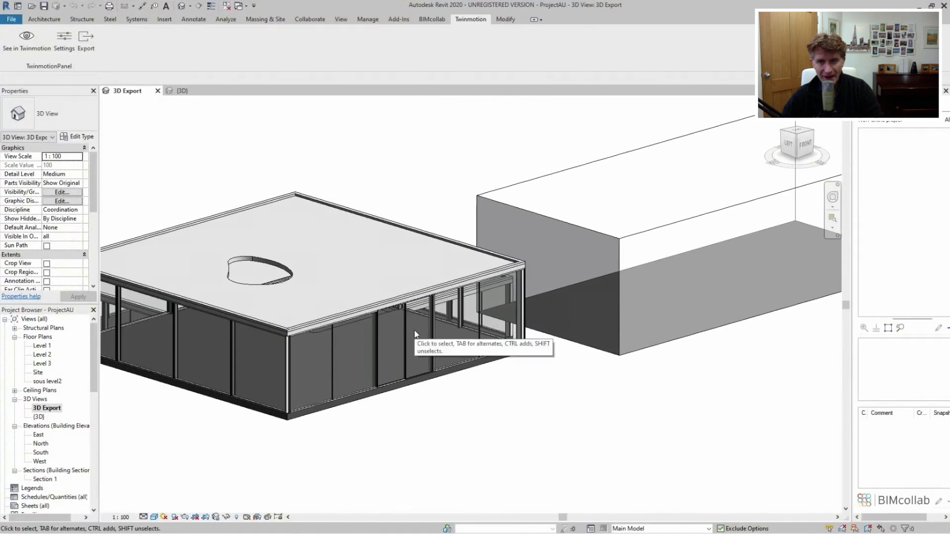
scroll(408, 332, up, 3)
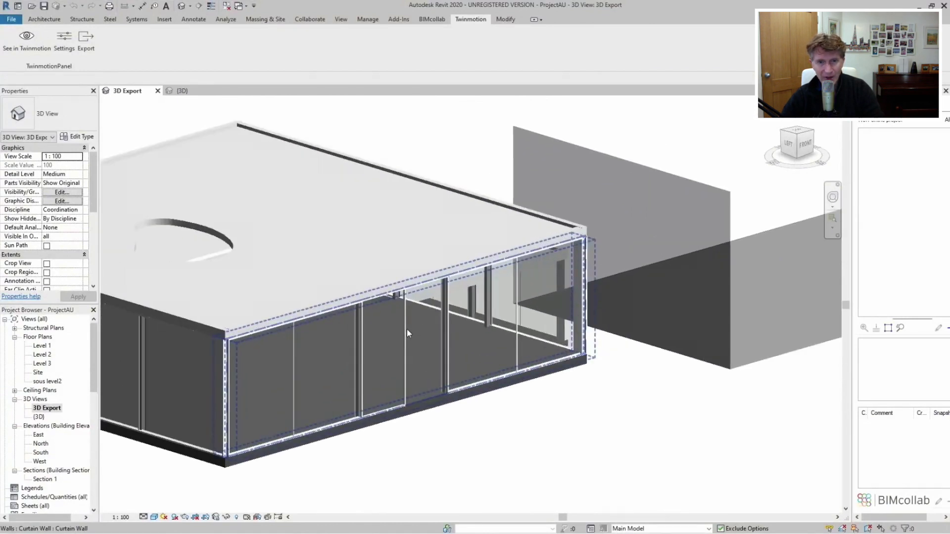
click(406, 332)
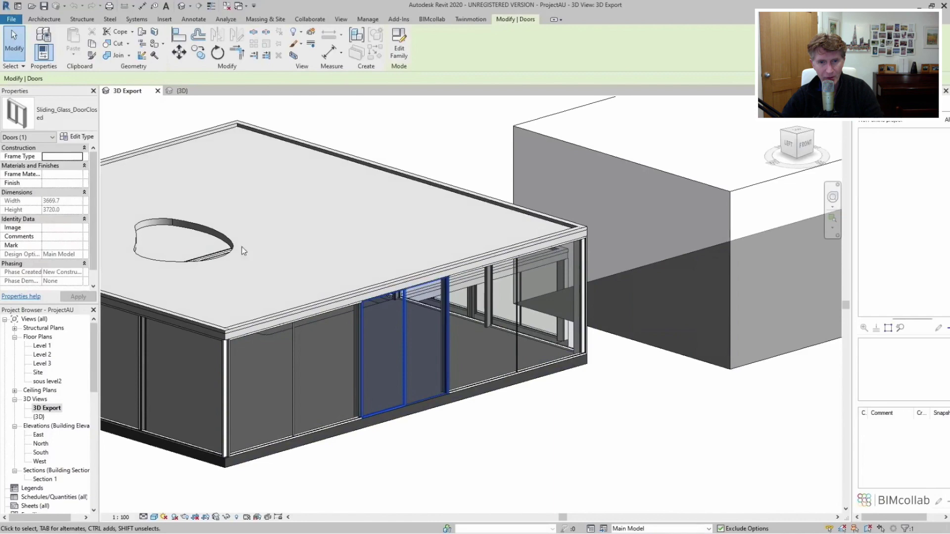
click(87, 115)
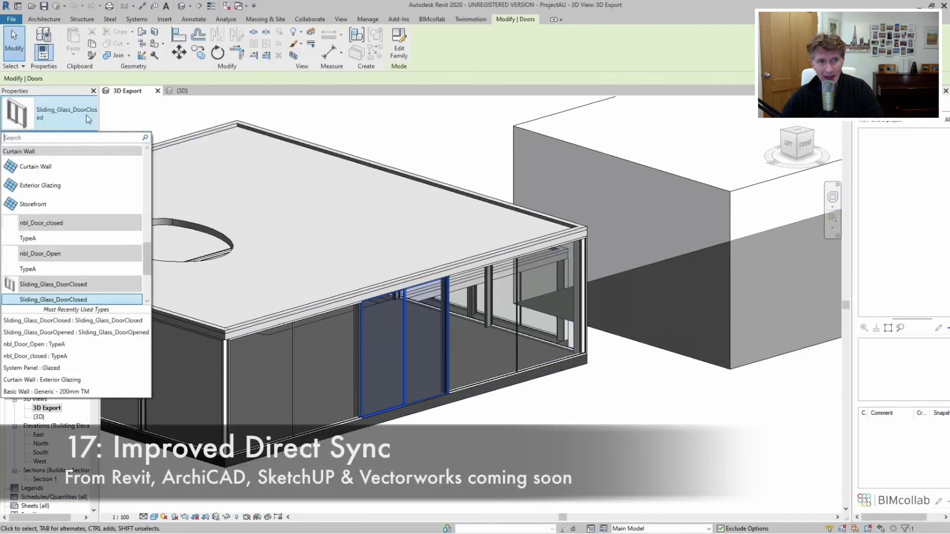
scroll(86, 216, down, 1)
scroll(87, 220, down, 1)
click(98, 285)
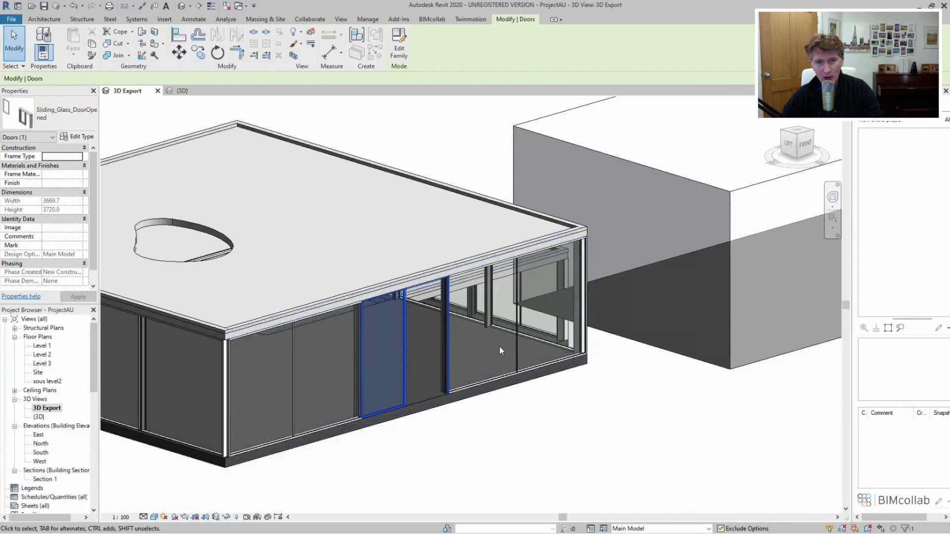
key(Escape)
Sync the Revit model to Twinmotion, view the pavilion's glass doors from inside and hide the note
click(27, 43)
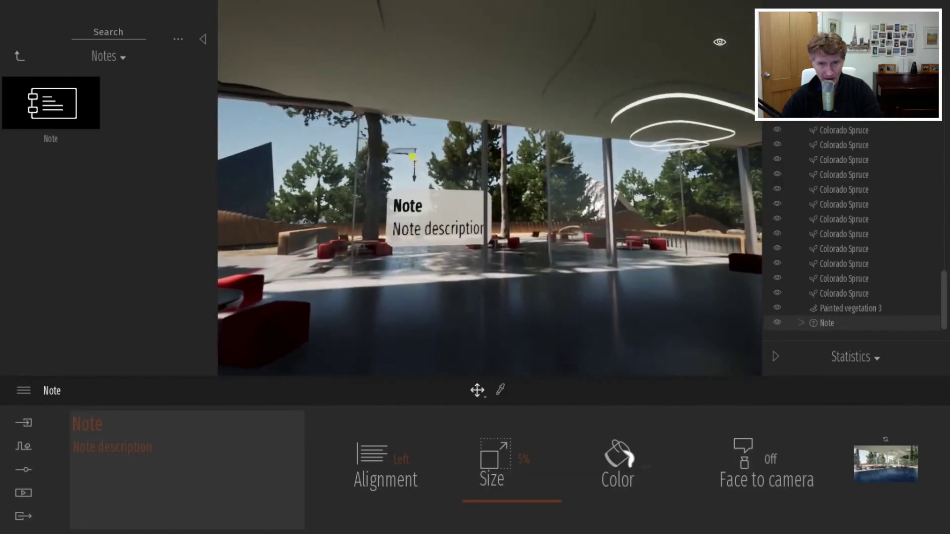
key(w)
right_drag(475, 208, 499, 220)
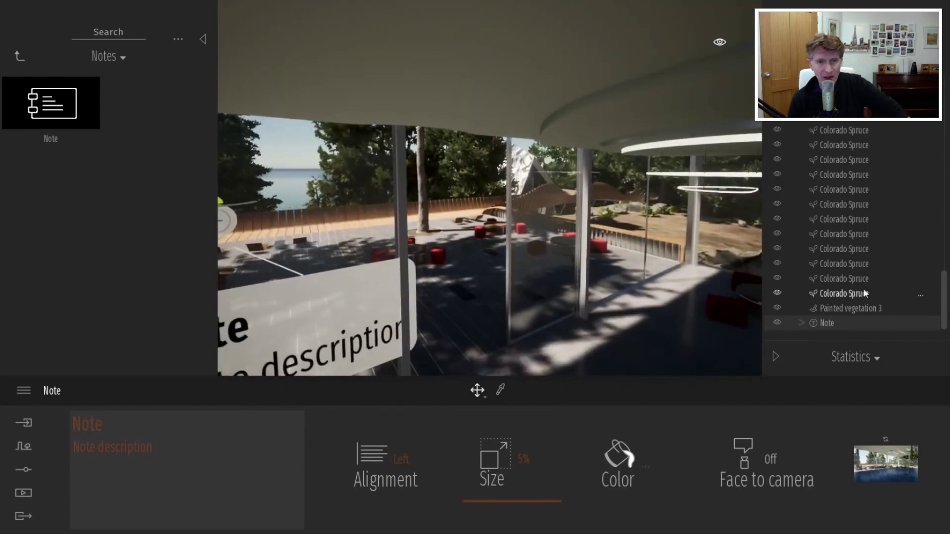
click(777, 323)
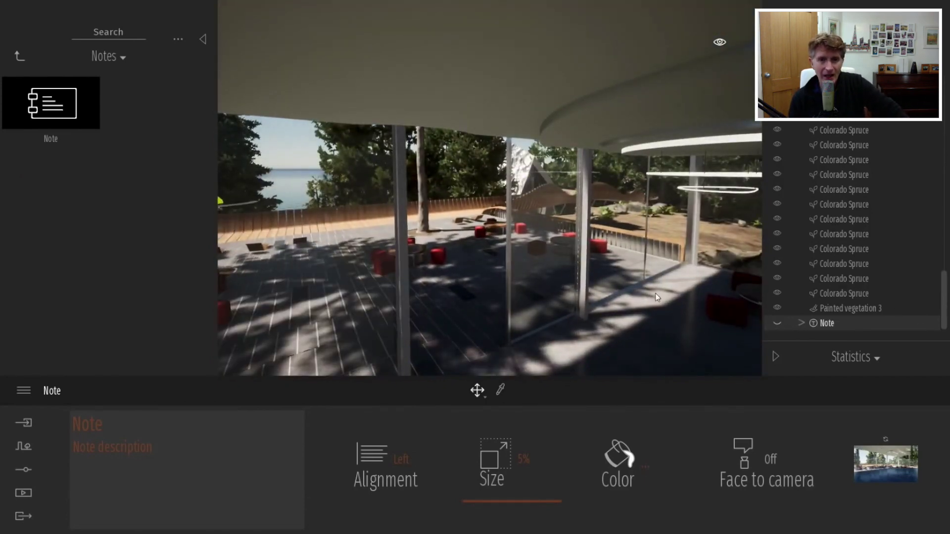
Adjust the scene's time of day and frame the paved terrace outside the glass pavilion
click(720, 43)
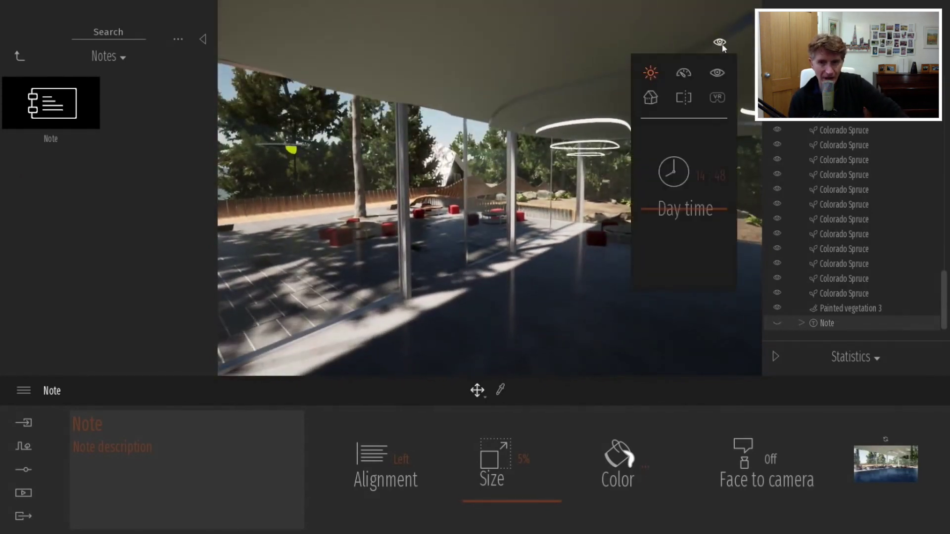
drag(681, 207, 683, 228)
right_drag(613, 238, 668, 237)
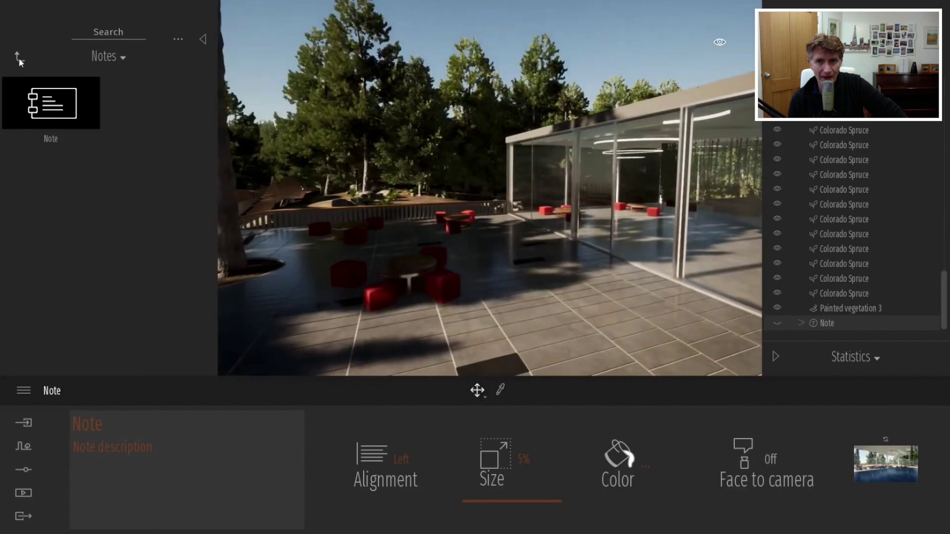
Place the human character Amir on the terrace paving and change his cloth color preset
click(20, 56)
click(54, 255)
click(54, 111)
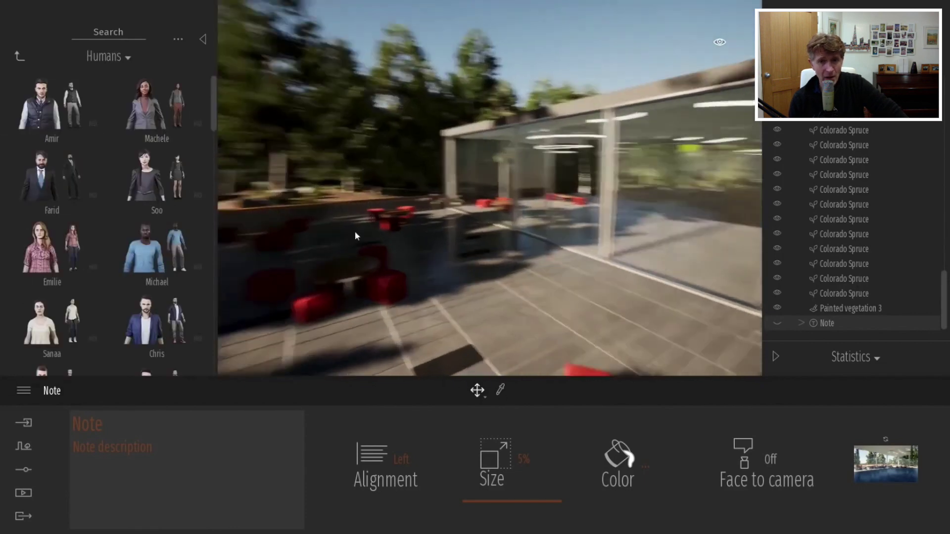
drag(62, 129, 653, 315)
click(382, 455)
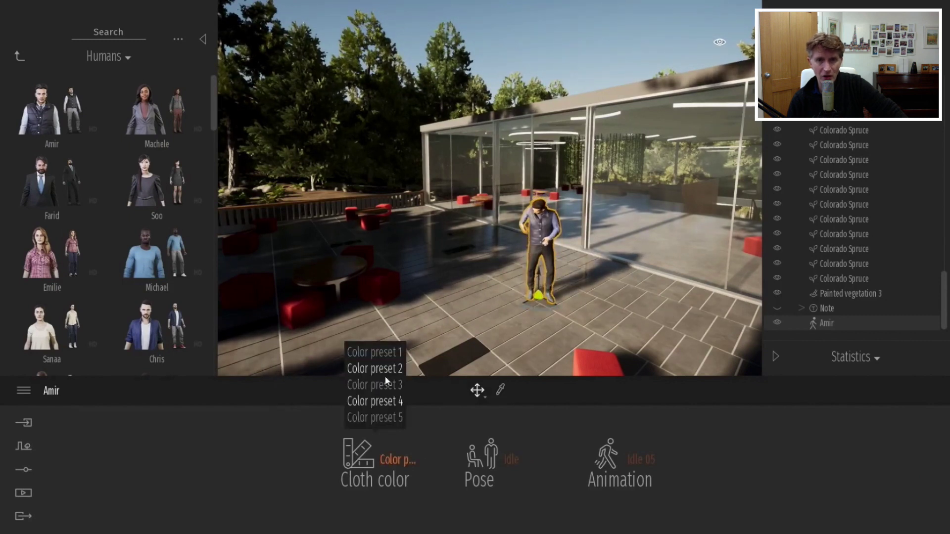
click(378, 410)
Set Amir's pose to Dancing with the Dancing 02 animation
click(496, 467)
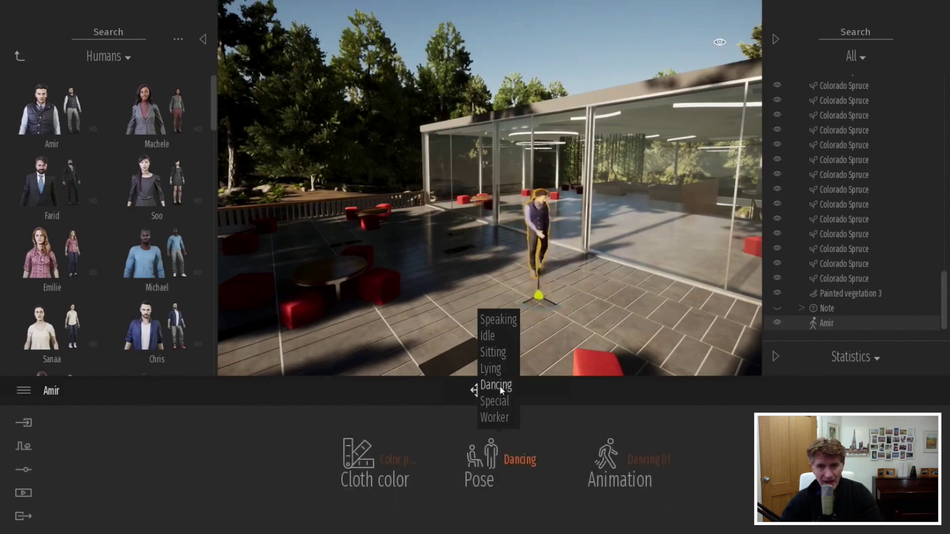
click(496, 385)
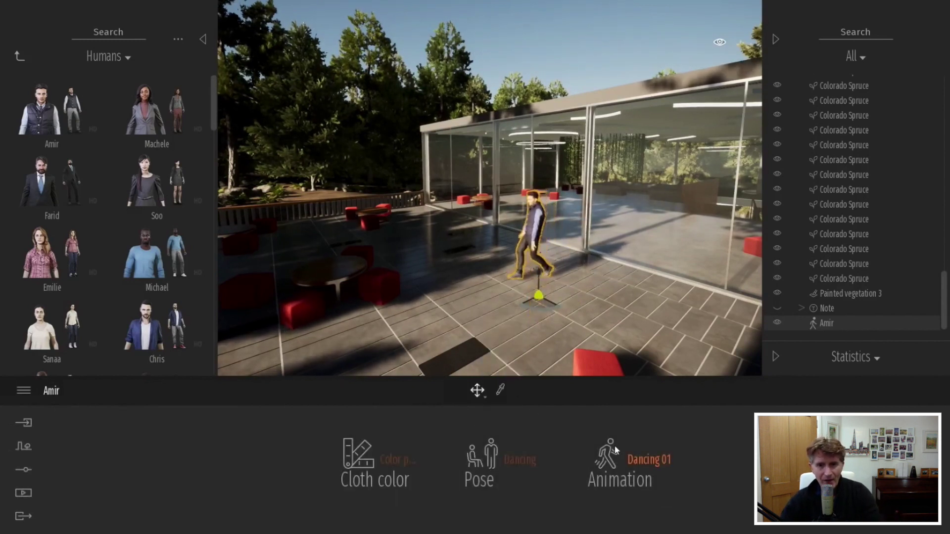
click(614, 445)
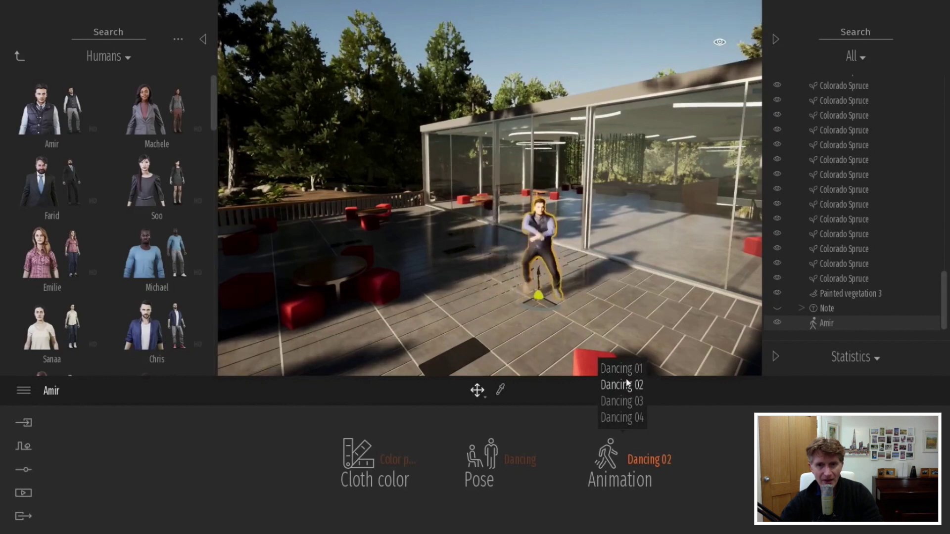
click(625, 385)
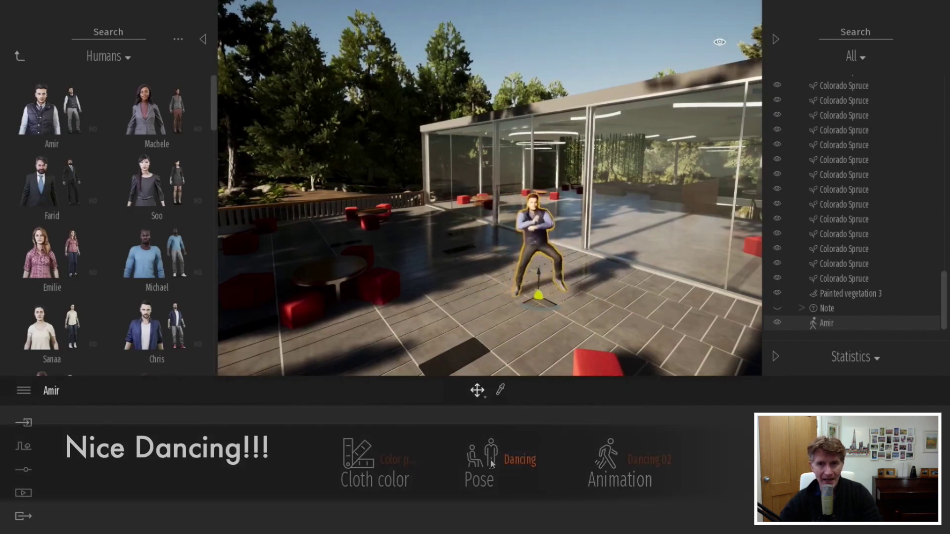
Set Amir's pose to Idle and move him farther back on the terrace beside the pavilion glazing
click(492, 459)
click(491, 336)
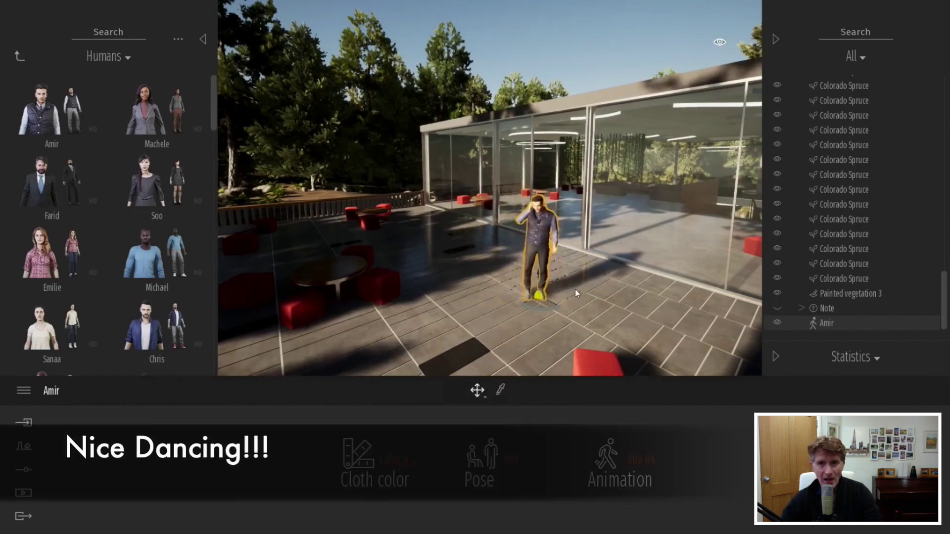
drag(542, 303, 499, 249)
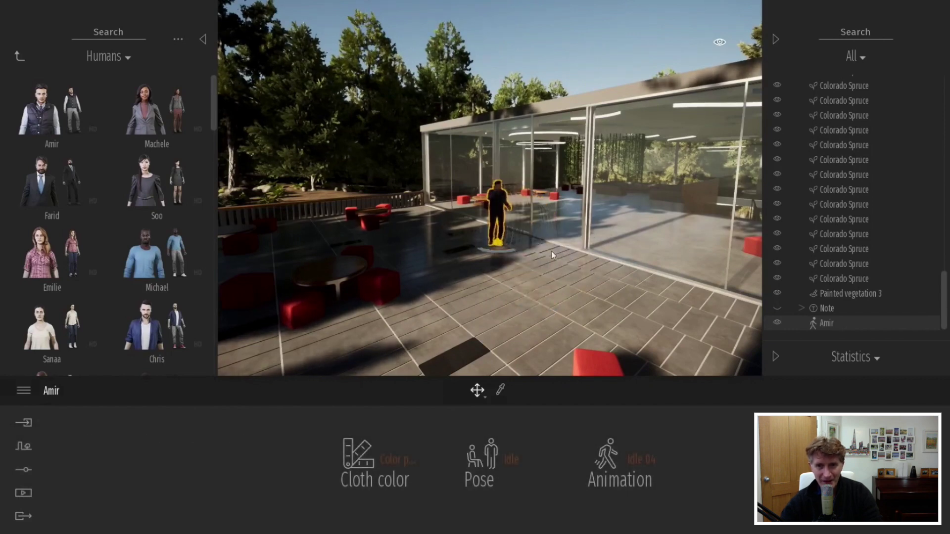
click(552, 254)
Place the posed human Emmet on the terrace and move him next to Amir
click(19, 57)
key(q)
key(w)
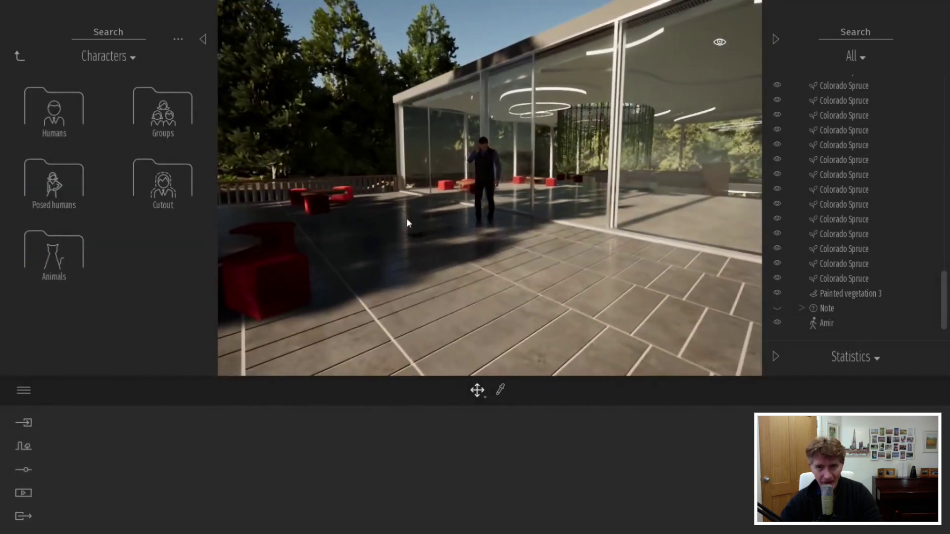
click(66, 188)
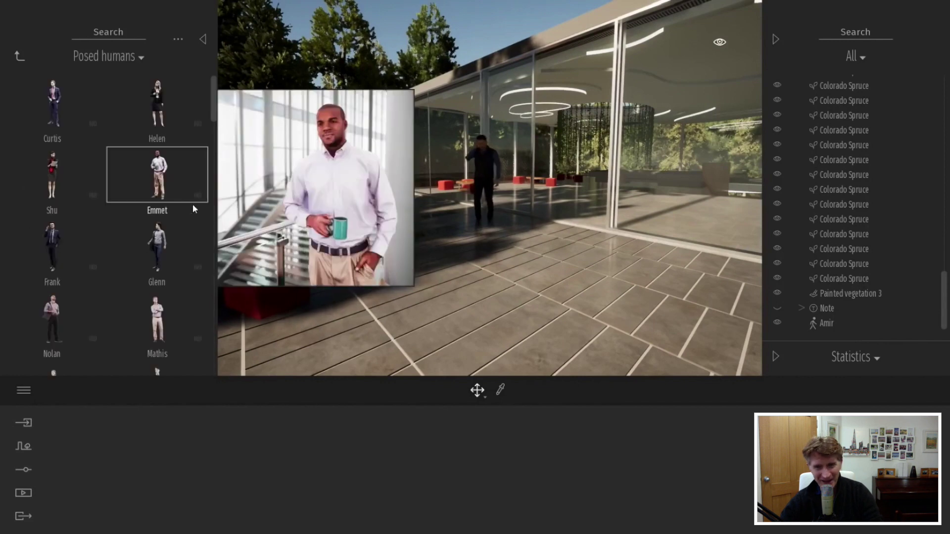
click(192, 204)
click(368, 247)
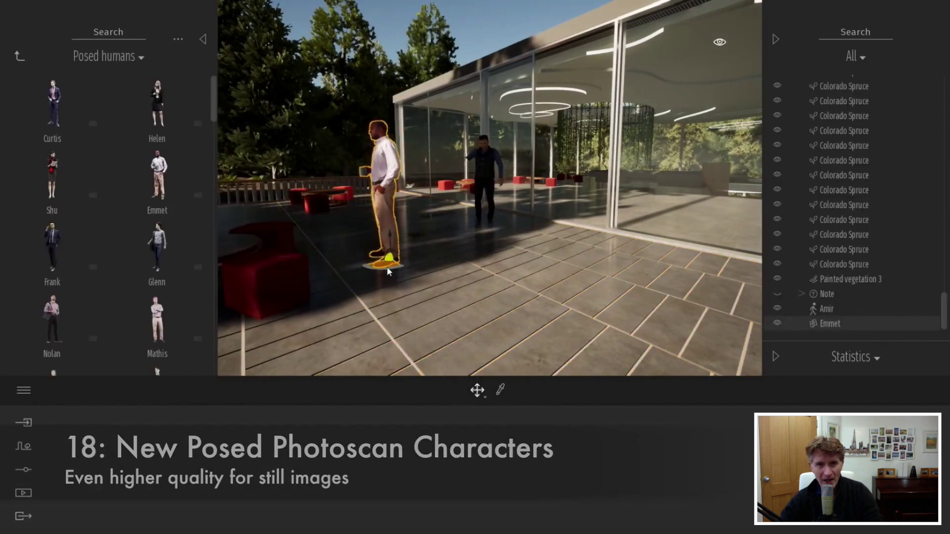
drag(389, 268, 493, 236)
right_drag(493, 237, 446, 213)
key(w)
key(Escape)
key(w)
key(a)
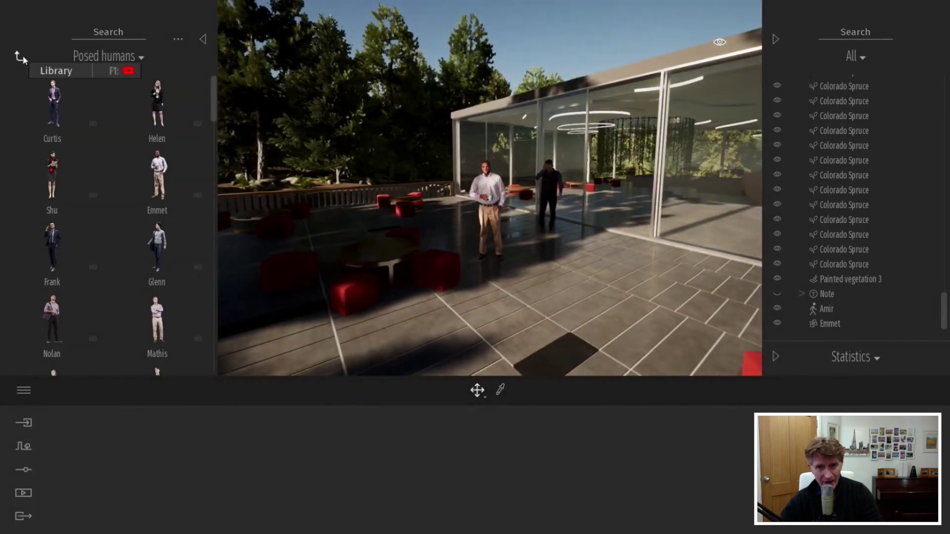
Place five copies of the Group02 character group at different spots around the terrace
click(20, 57)
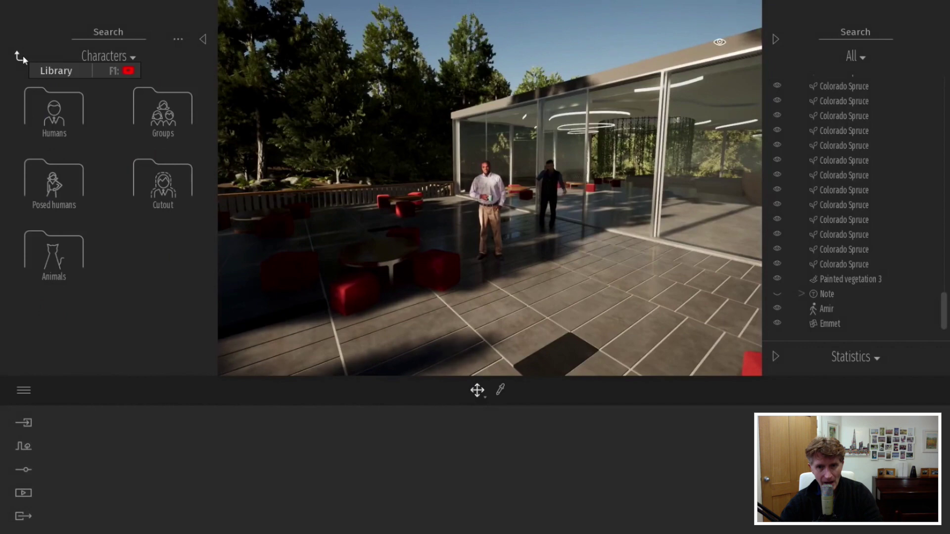
click(184, 130)
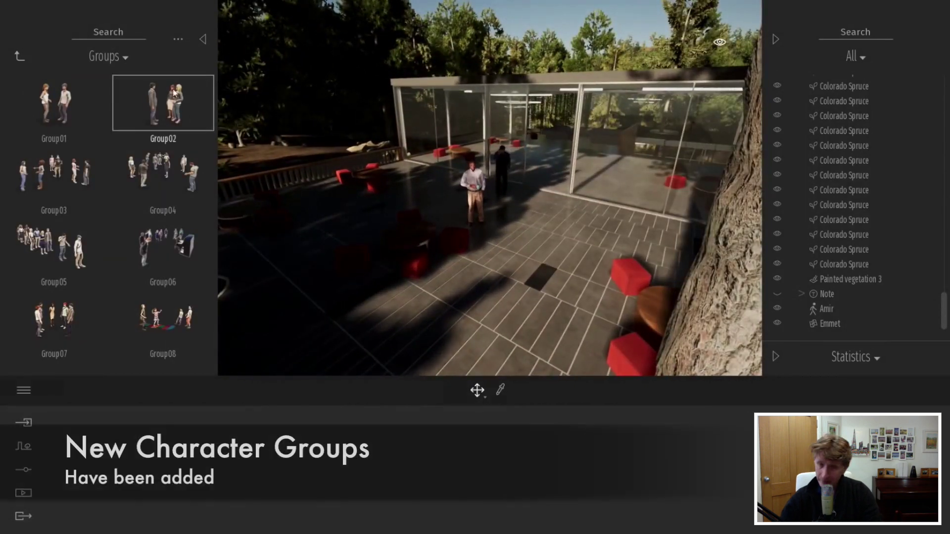
drag(172, 102, 346, 218)
click(444, 356)
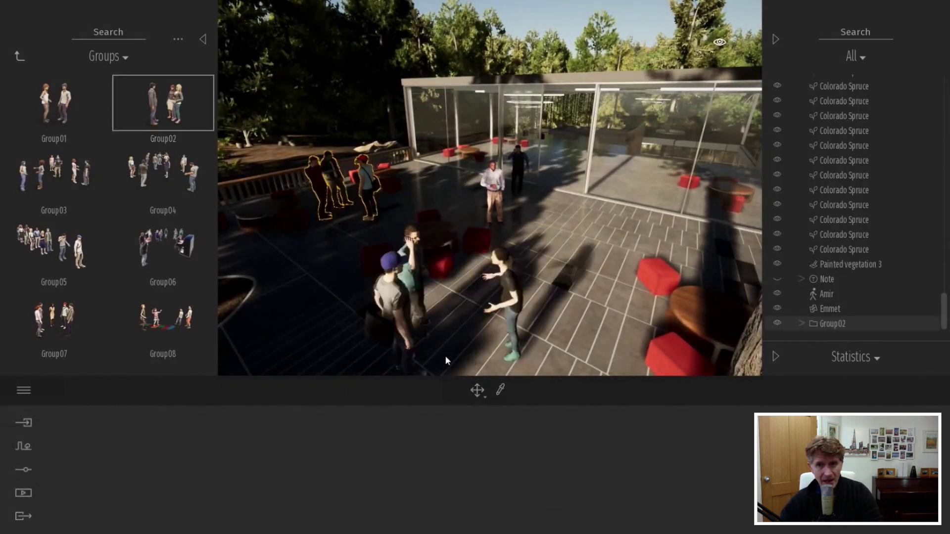
click(588, 267)
click(609, 241)
key(s)
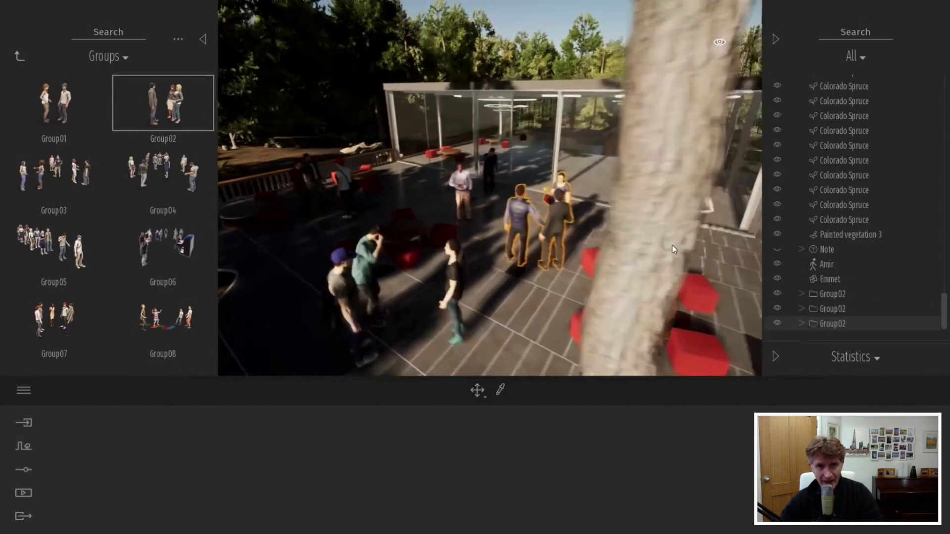
key(d)
click(661, 251)
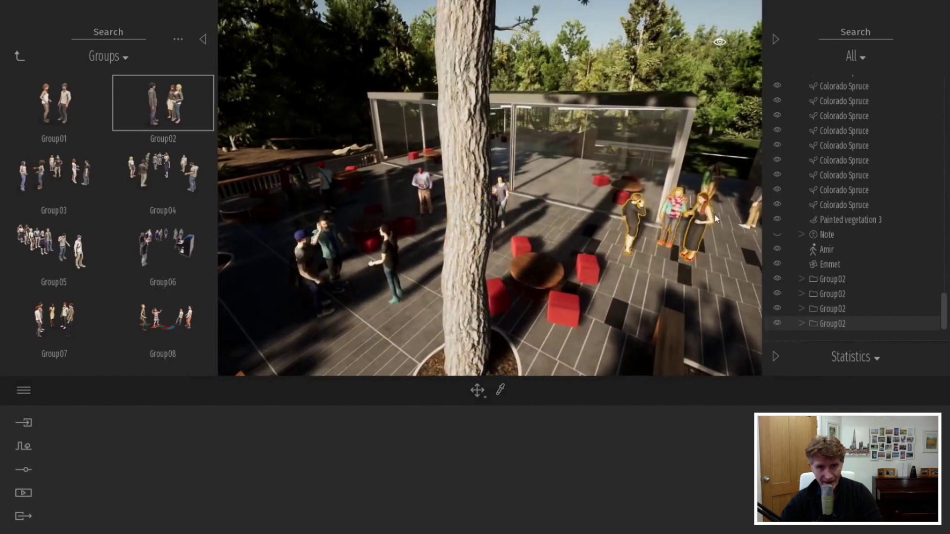
click(714, 215)
key(Escape)
Draw a character path along the curved wooden walkway beside the terrace, running past the terrace's near end
shift+middle_drag(538, 249, 534, 244)
right_drag(535, 244, 536, 243)
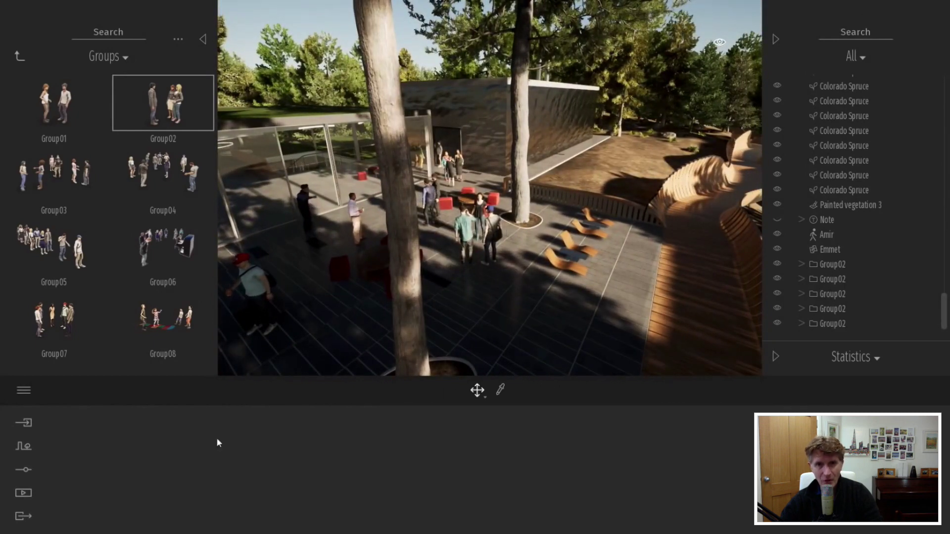
click(24, 447)
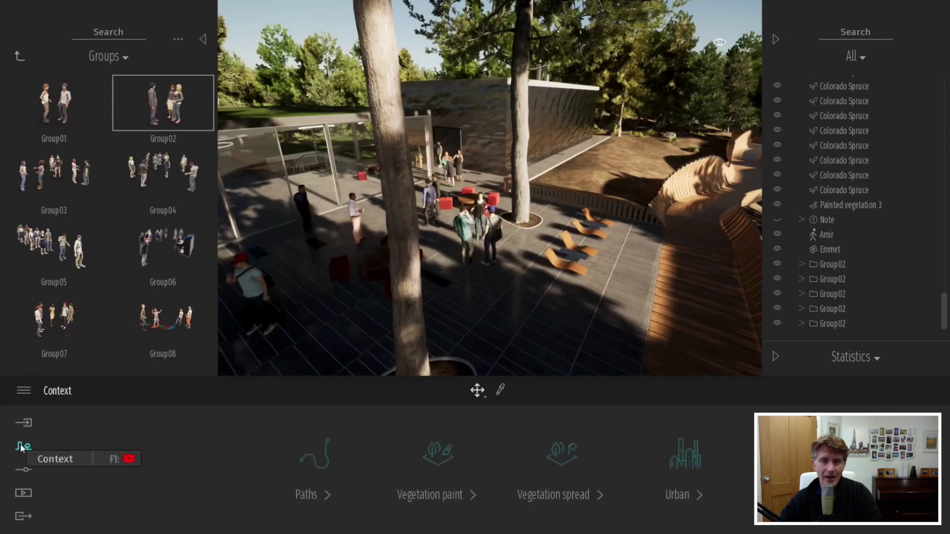
click(323, 469)
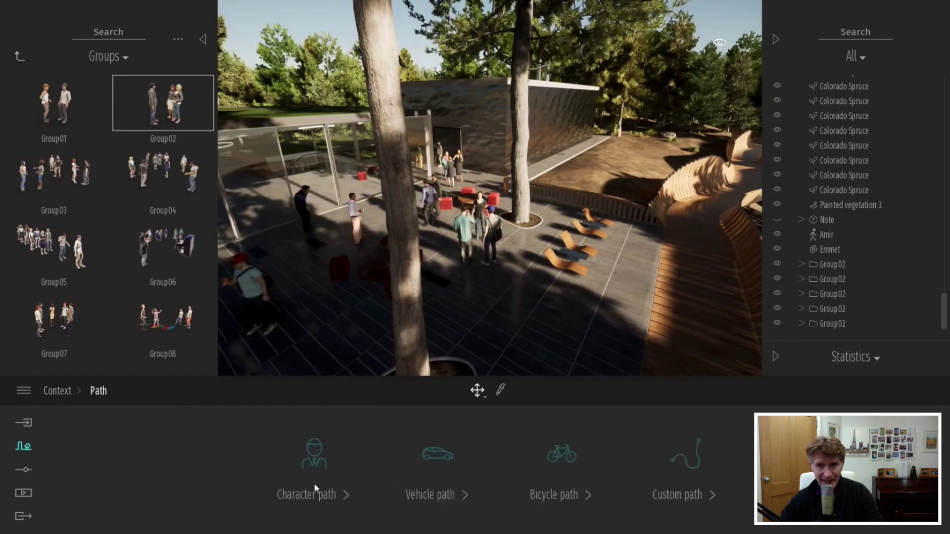
click(314, 483)
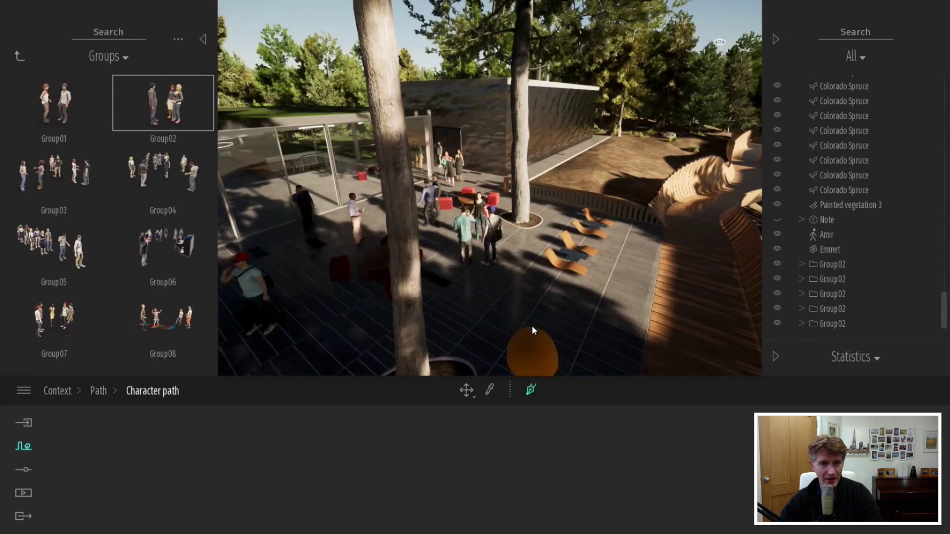
mouse_move(530, 293)
right_down()
mouse_move(569, 272)
mouse_move(619, 195)
right_up()
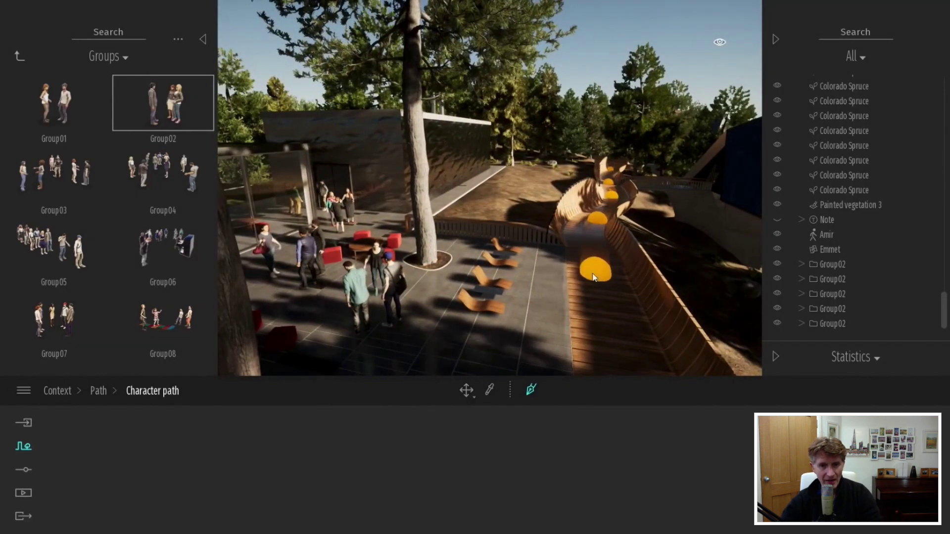
click(592, 277)
right_drag(592, 277, 582, 254)
key(s)
click(533, 331)
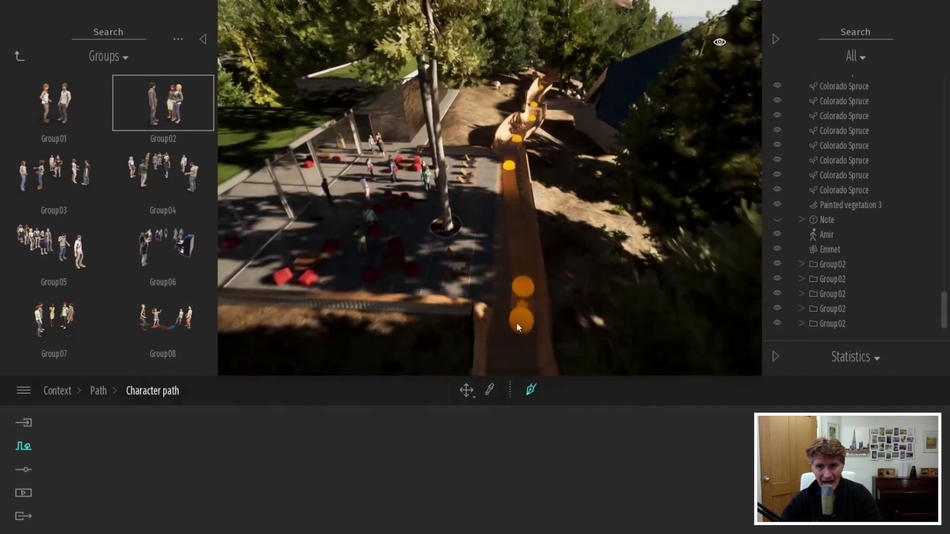
click(518, 323)
key(Escape)
key(w)
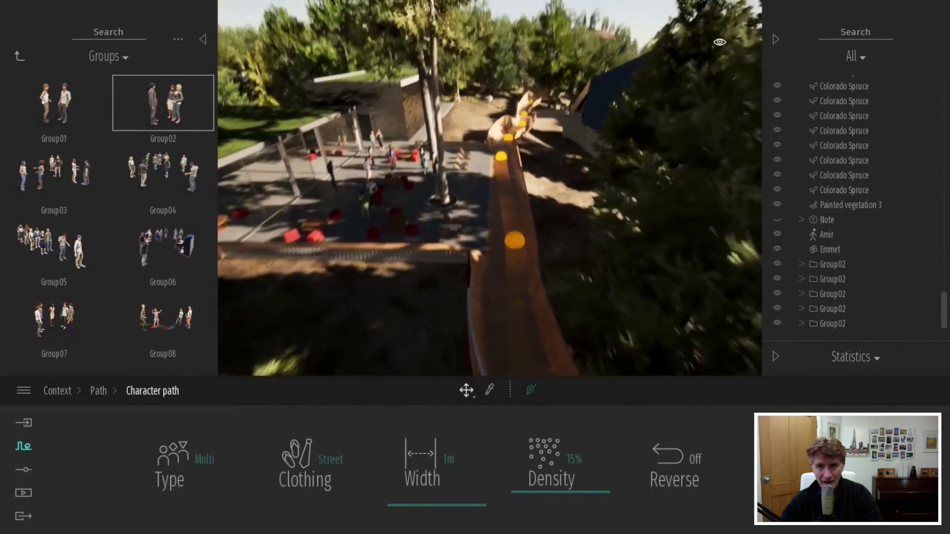
right_drag(553, 255, 500, 240)
key(w)
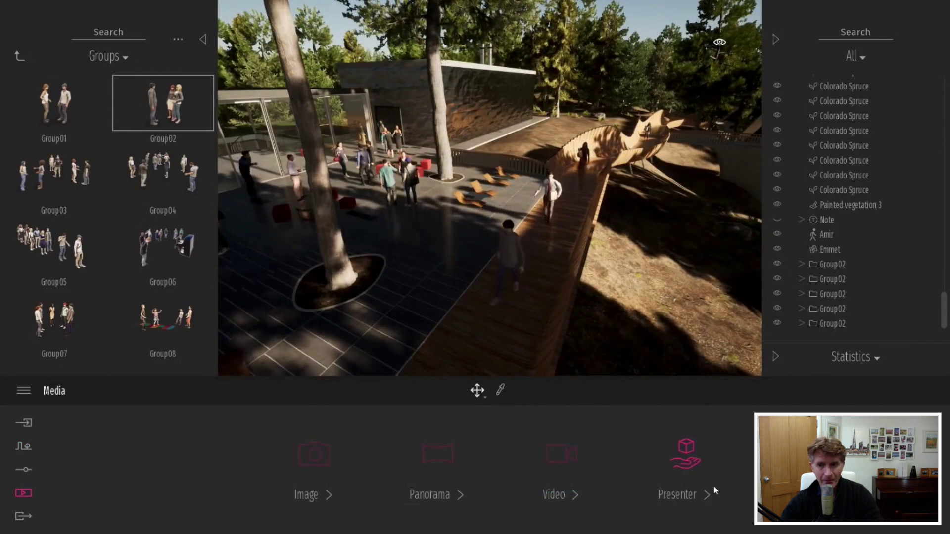
Create a new presenter and add Image1, Image4, Image5 and Image6 to it in that order
click(683, 458)
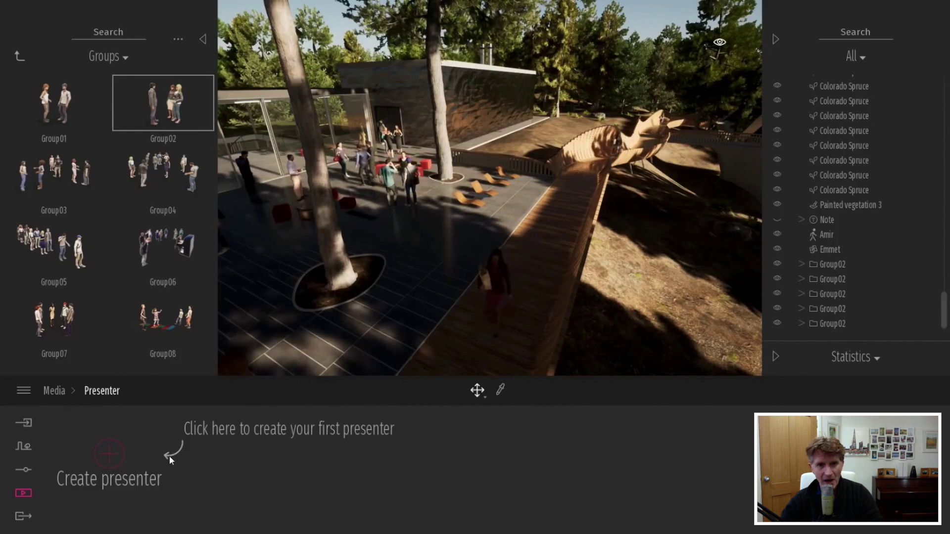
click(111, 453)
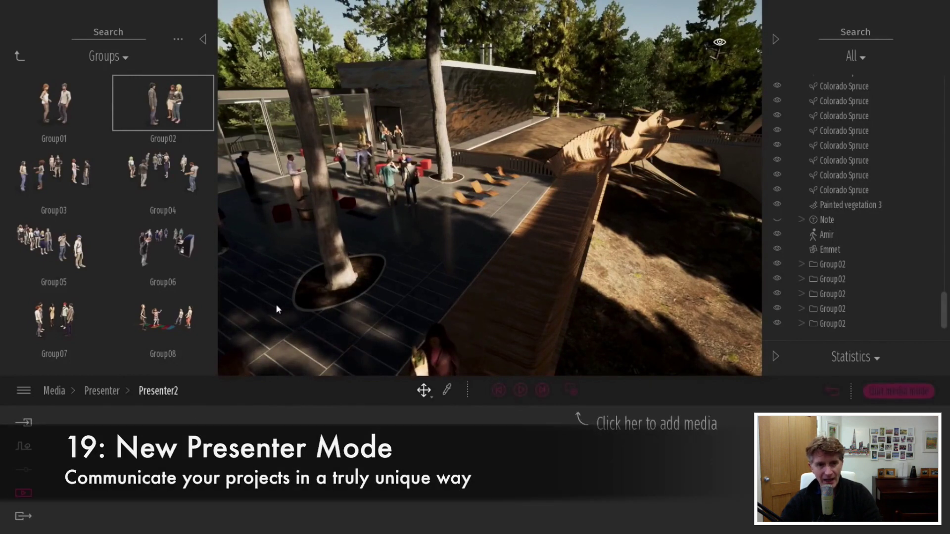
click(569, 392)
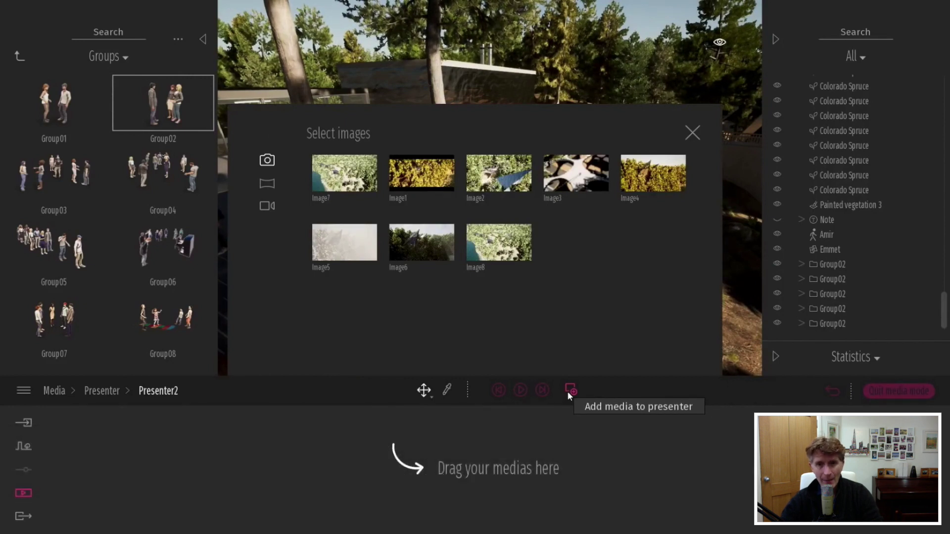
drag(415, 174, 445, 479)
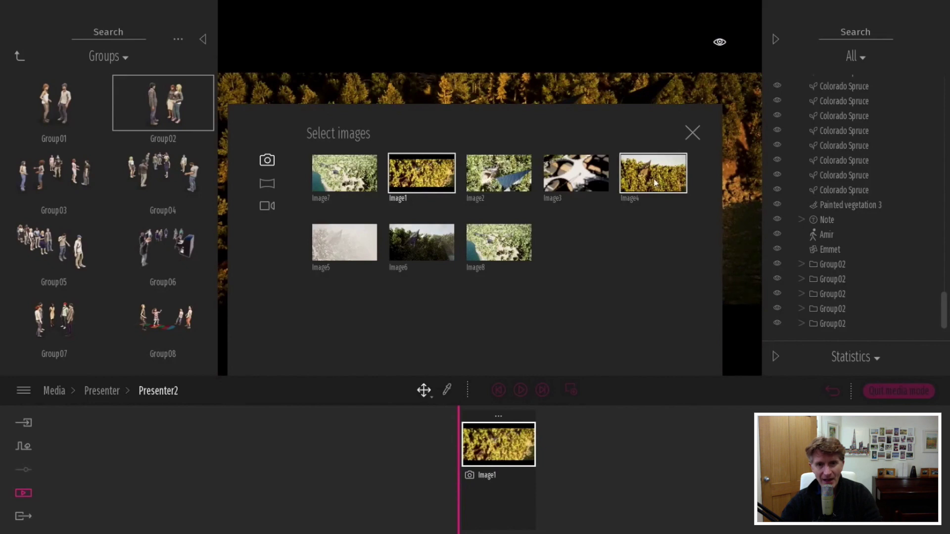
drag(655, 182, 581, 457)
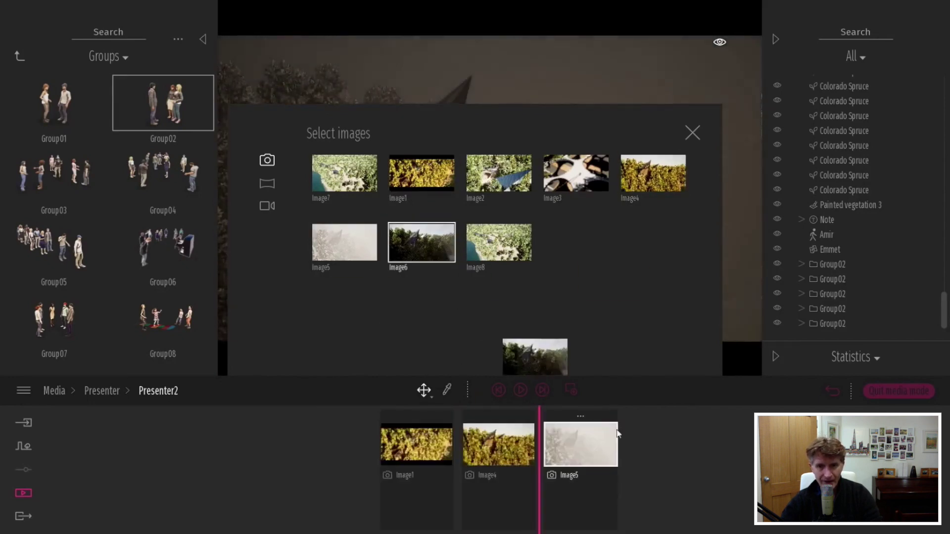
drag(617, 434, 618, 434)
Append Video1, Image7 and Image8 to the end of the presenter's media sequence
click(267, 206)
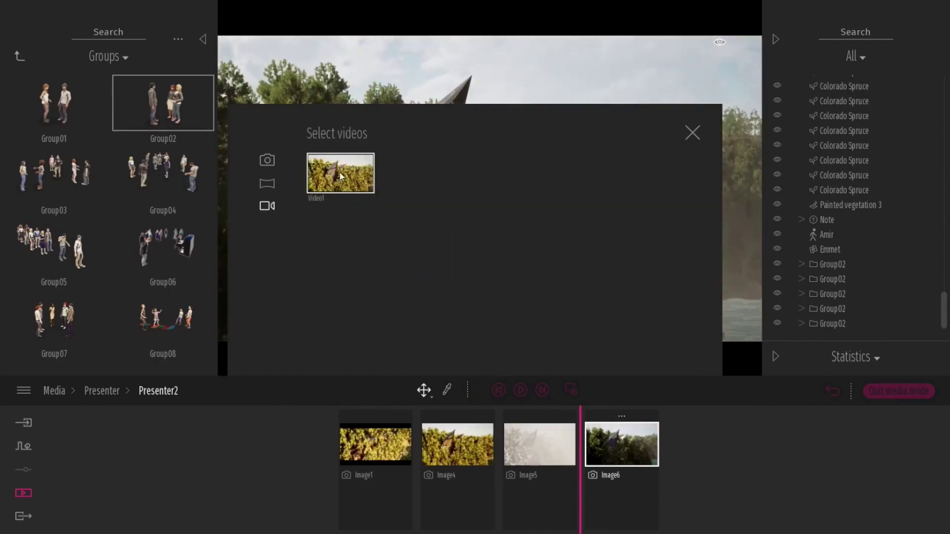
click(340, 176)
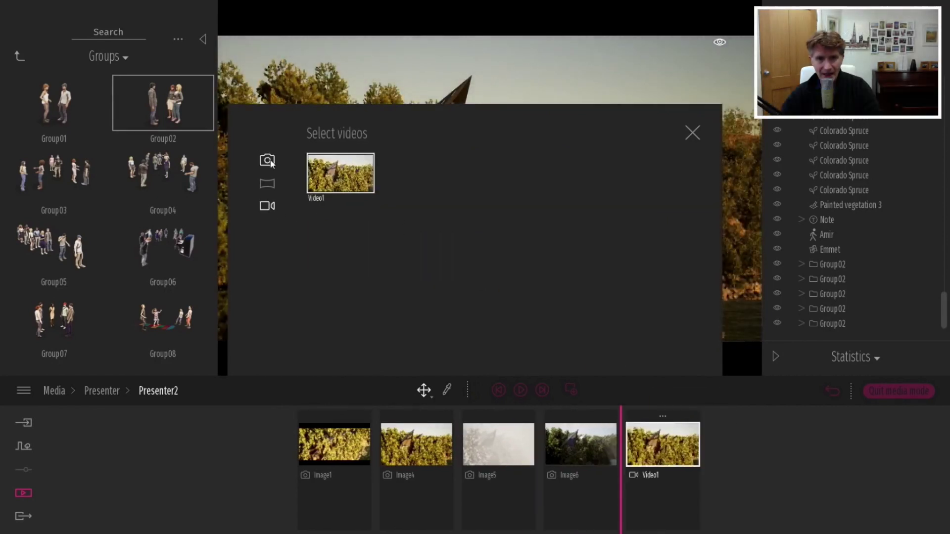
click(268, 160)
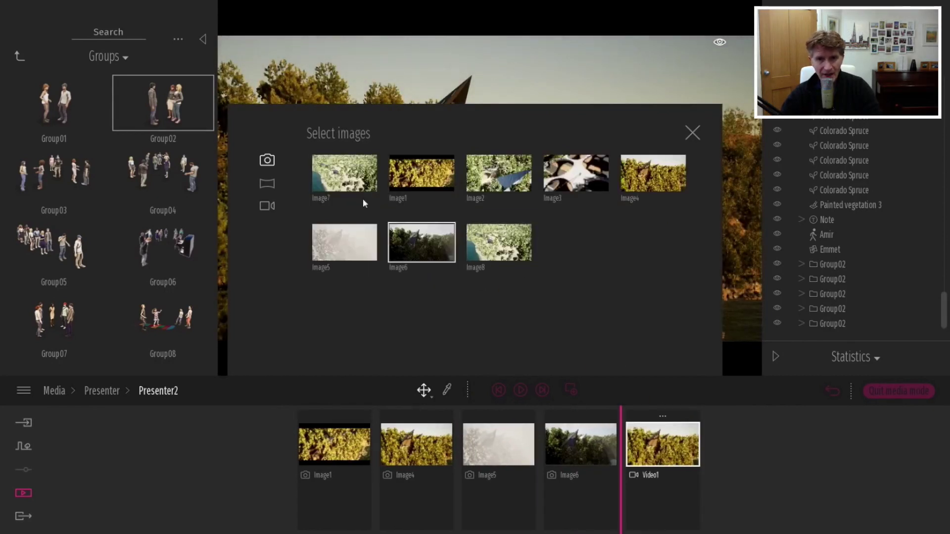
drag(347, 174, 703, 446)
drag(499, 243, 745, 443)
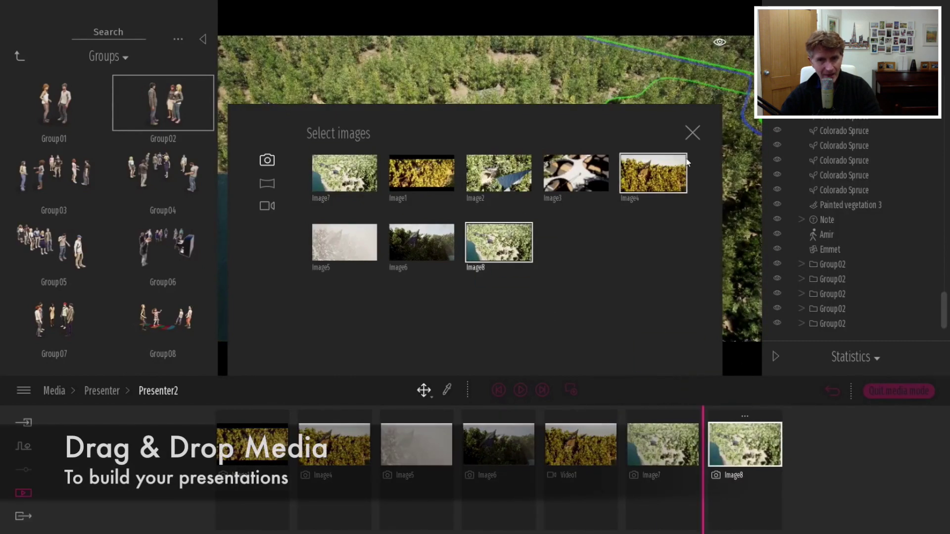
click(693, 132)
Preview the presenter's media in reverse order from Image7 back to Image1
click(663, 444)
click(581, 444)
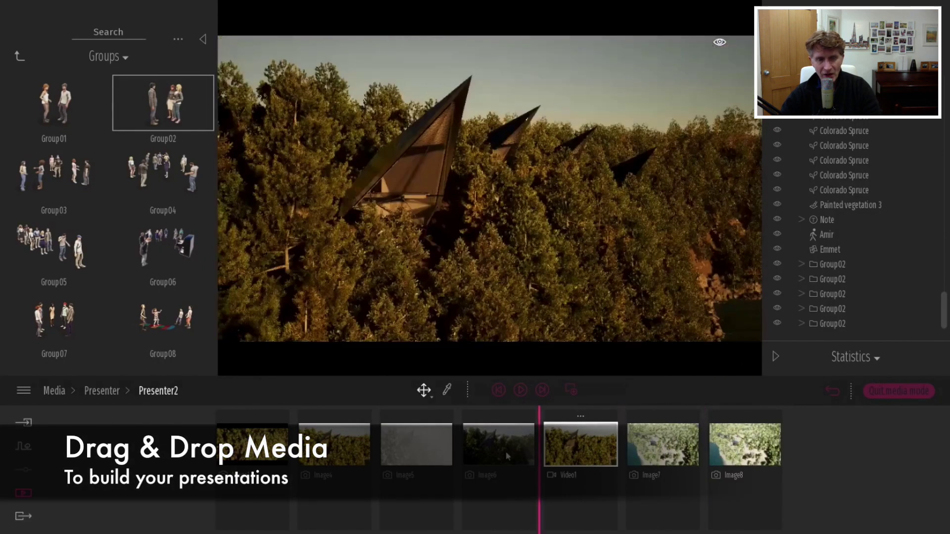
click(508, 456)
click(401, 444)
click(334, 446)
click(285, 452)
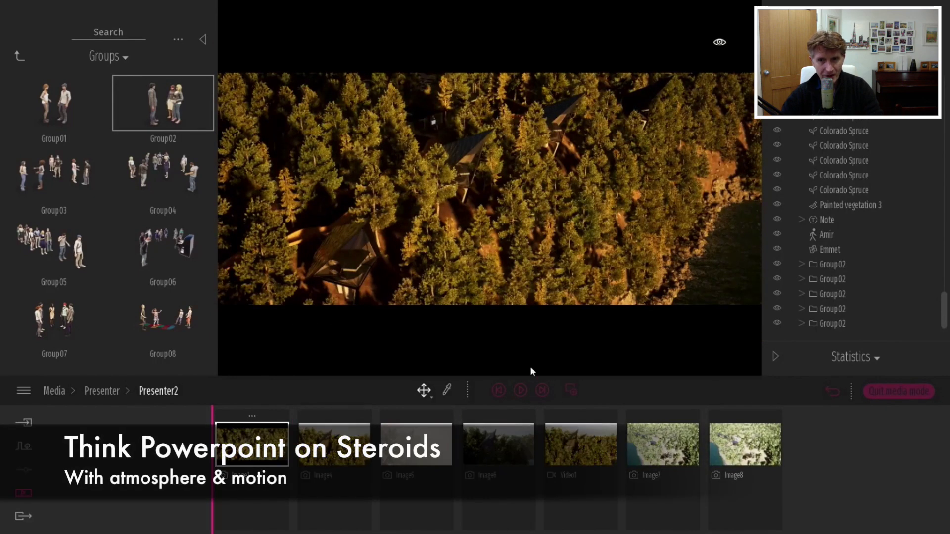
Launch the presenter full screen in BIMmotion mode, starting at Image1
click(719, 43)
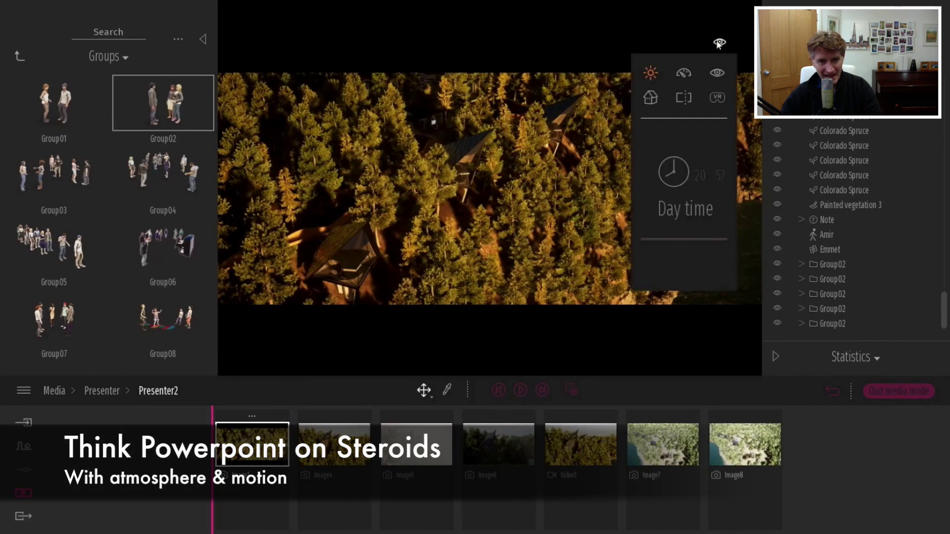
click(717, 73)
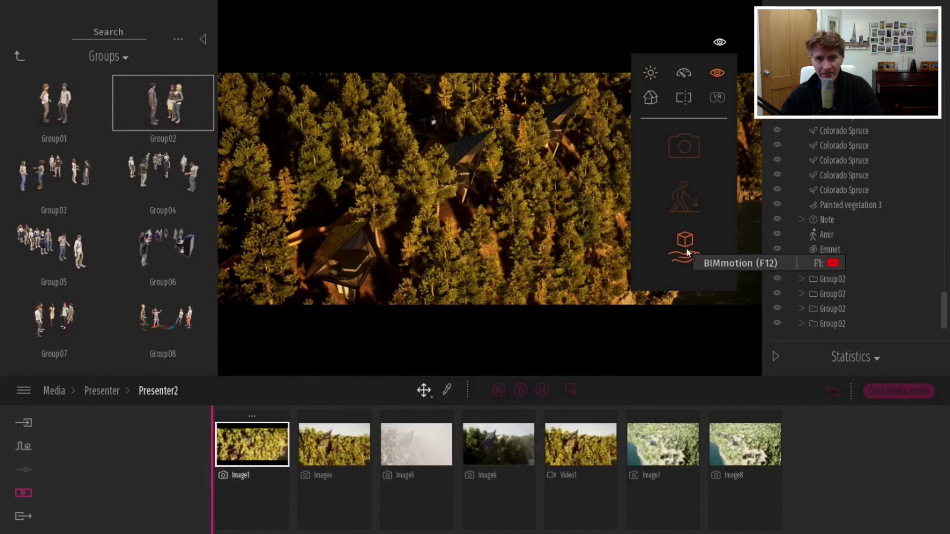
click(683, 248)
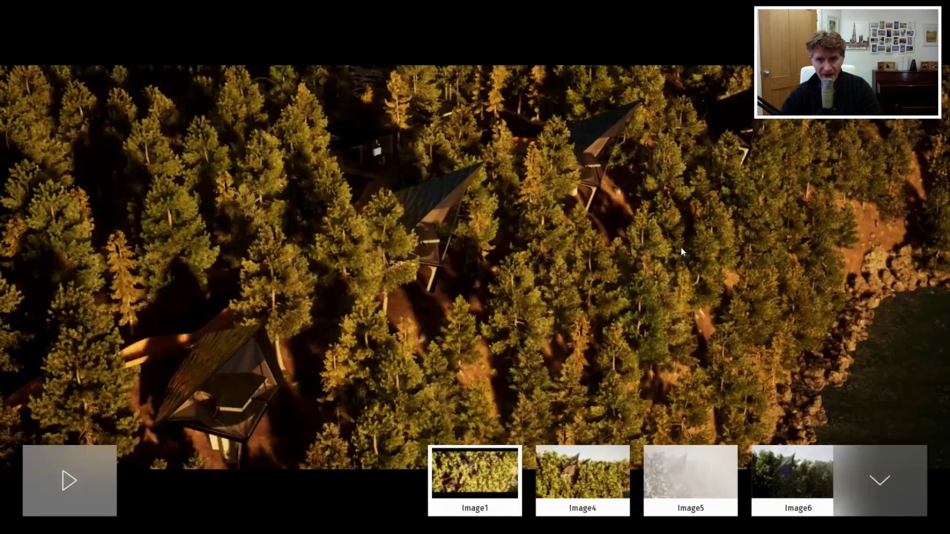